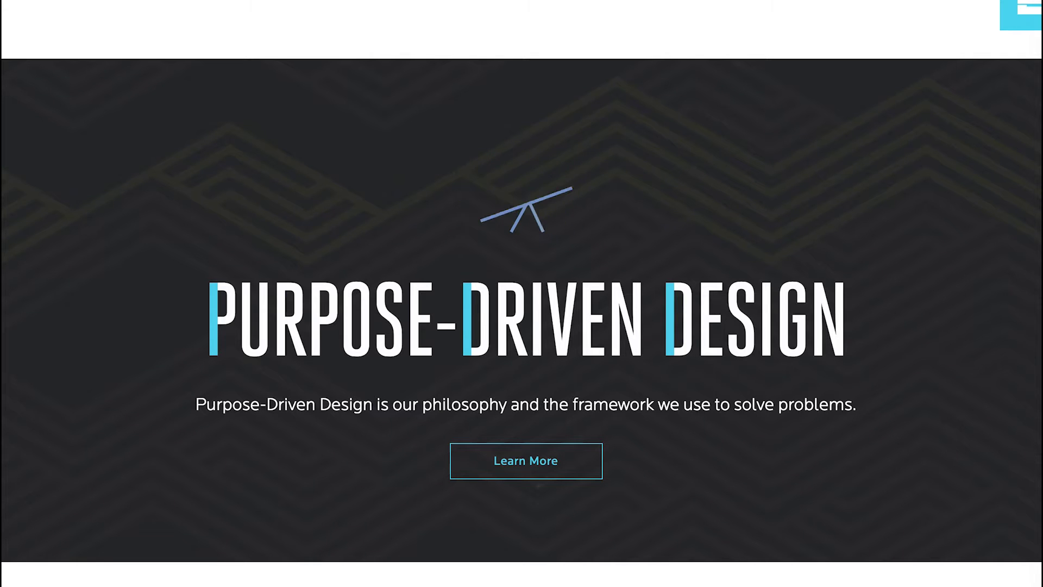
drag(943, 578, 1008, 584)
scroll(722, 367, up, 3)
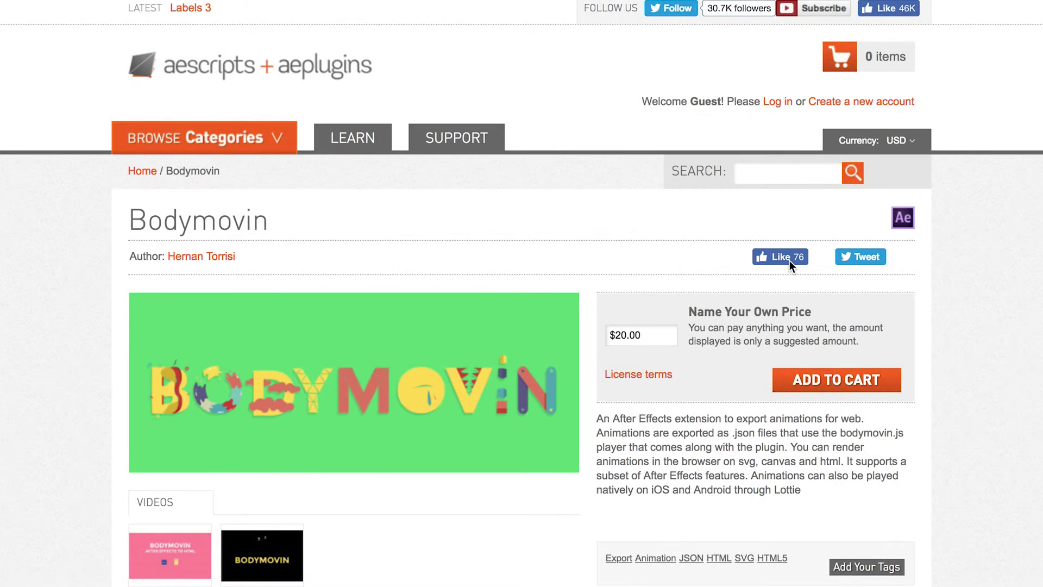
- Review the Bodymovin extension page and the ZXP Installer page on aescripts, down to the installer's download options
scroll(790, 259, down, 5)
scroll(790, 260, up, 2)
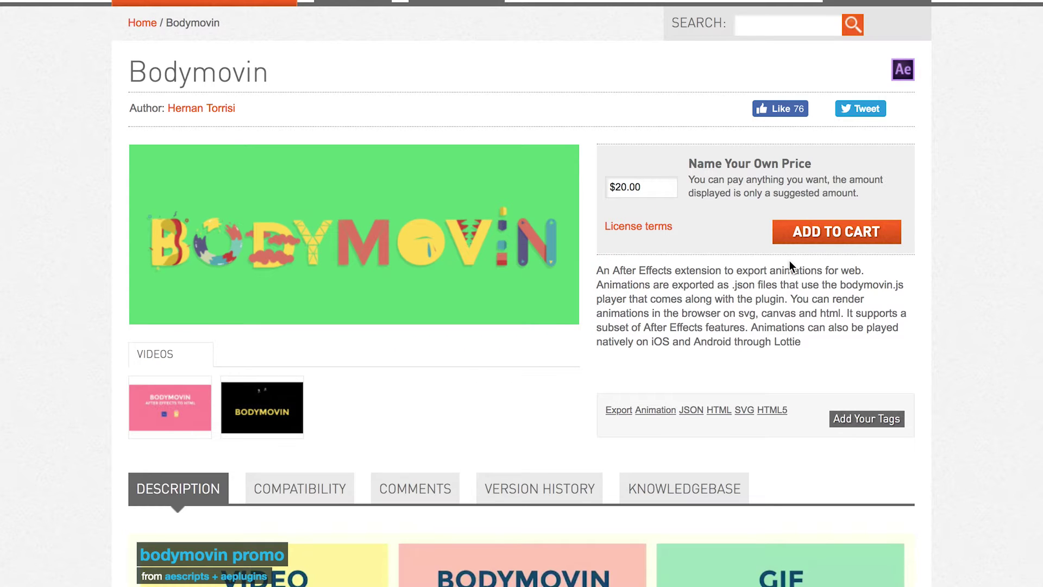
scroll(575, 251, down, 3)
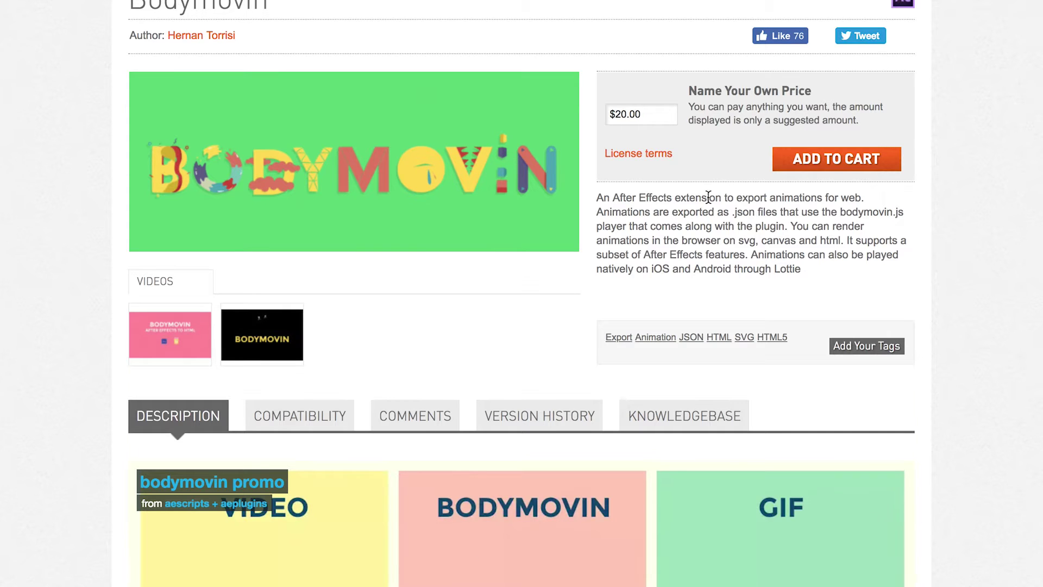
scroll(710, 197, down, 6)
scroll(710, 197, up, 5)
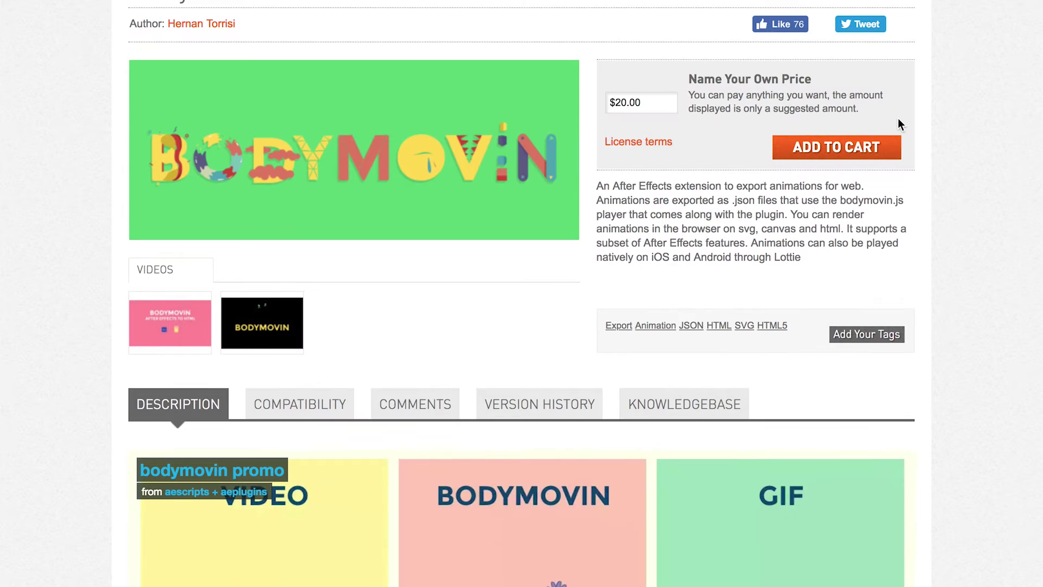
scroll(899, 118, up, 2)
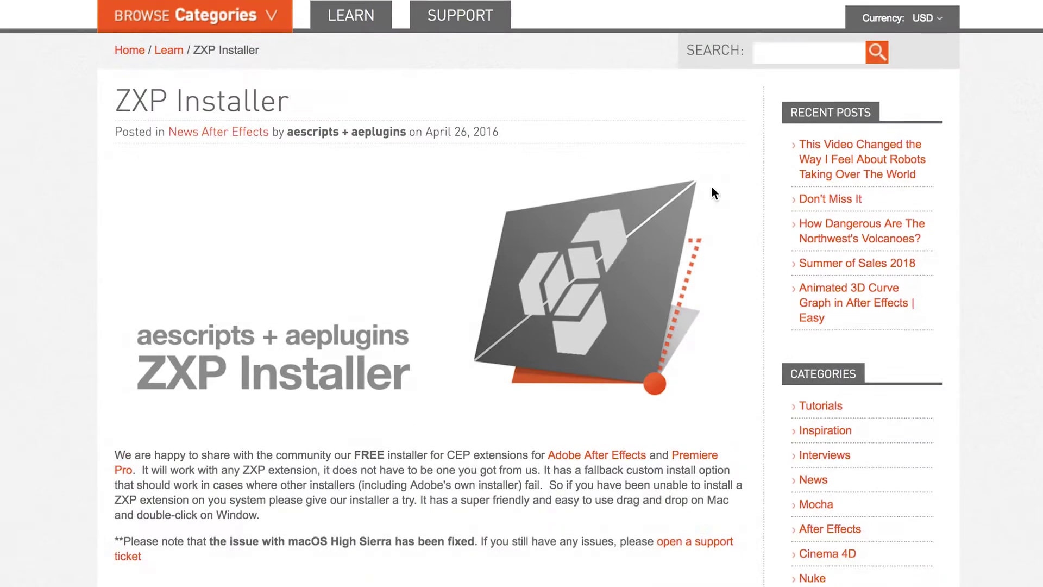
scroll(712, 186, up, 3)
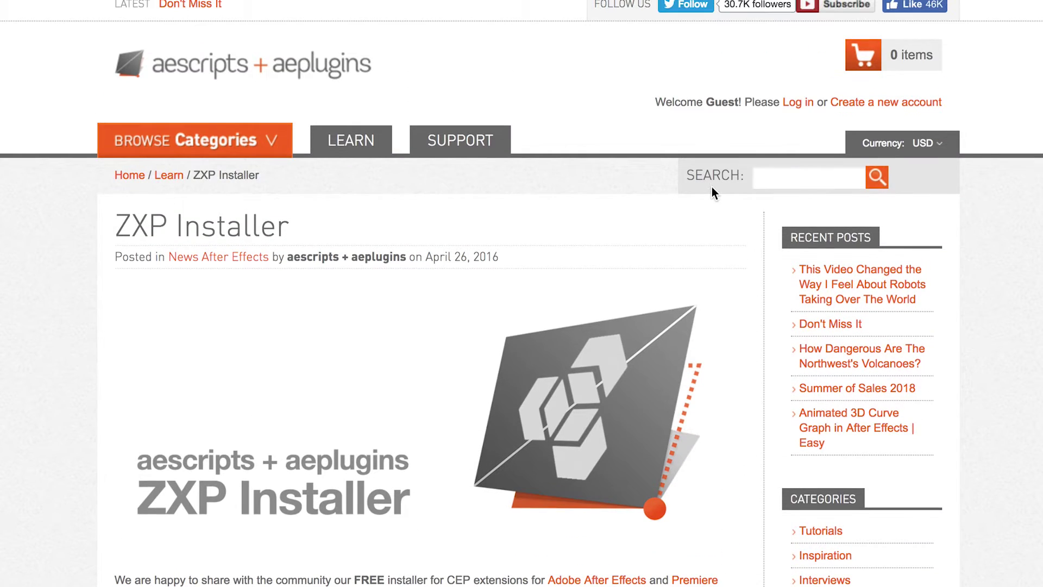
scroll(712, 187, down, 6)
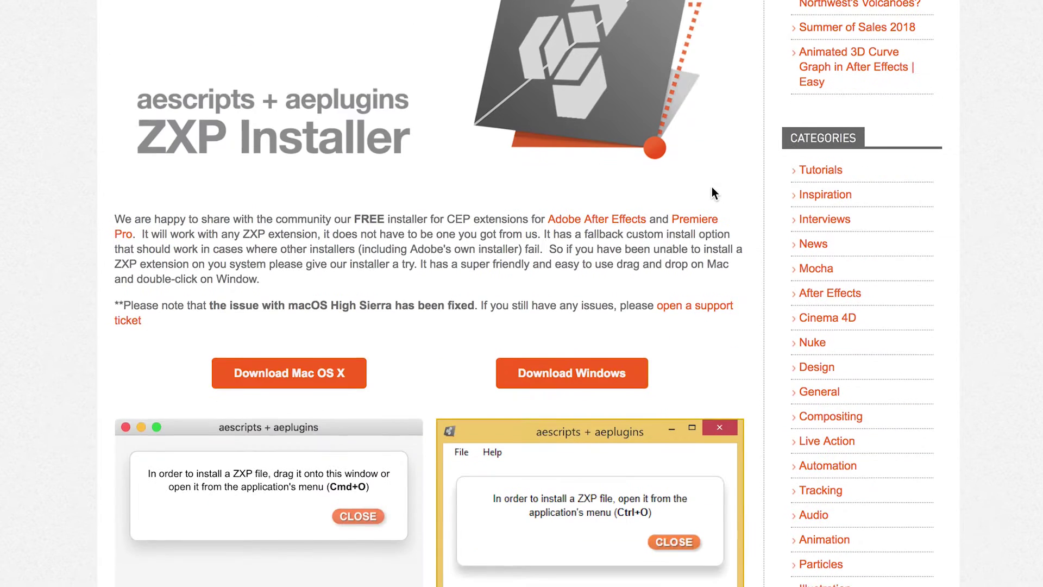
scroll(712, 193, down, 1)
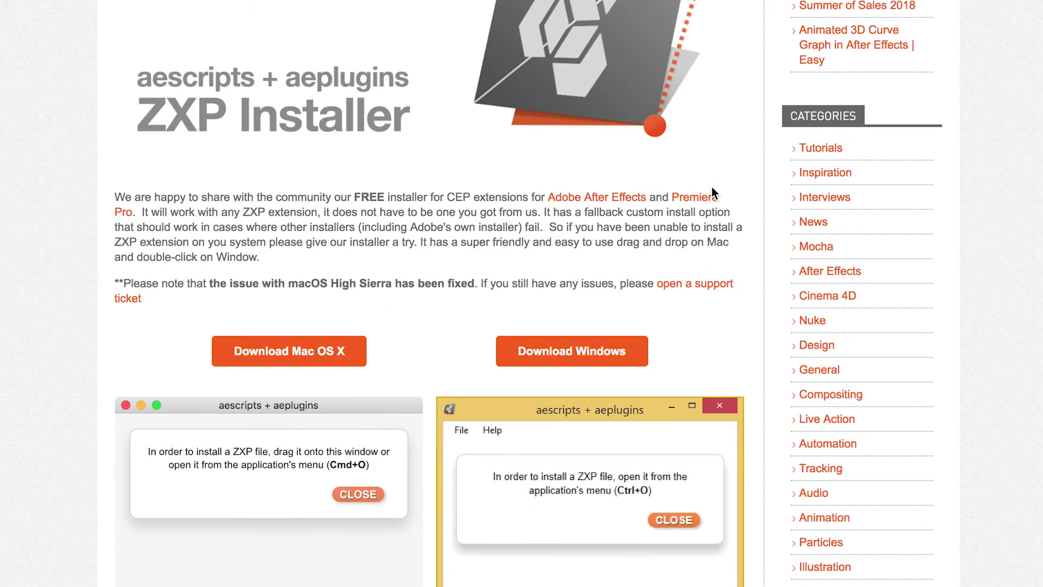
scroll(712, 188, down, 4)
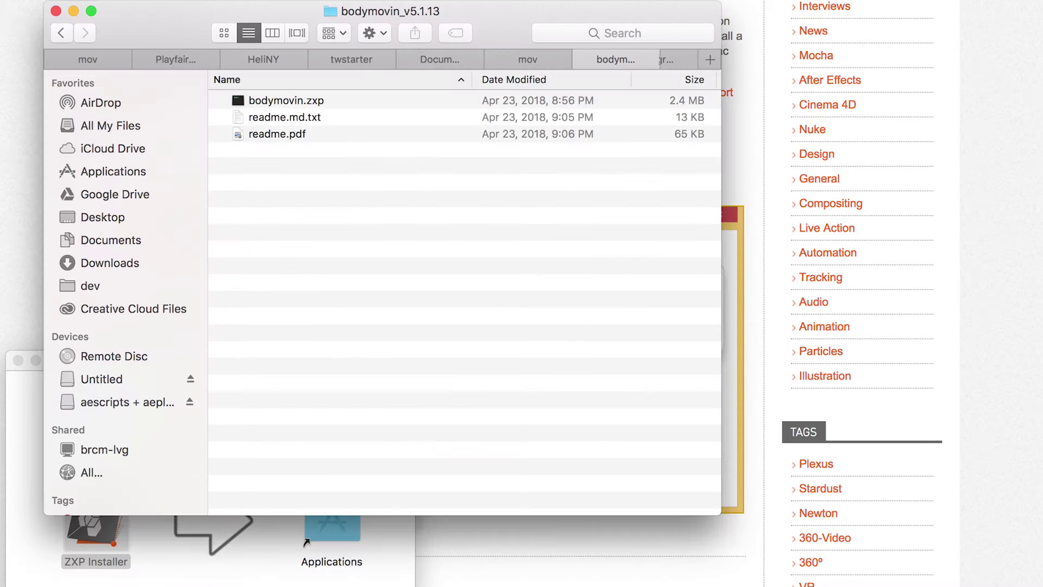
- Launch ZXP Installer and allow the downloaded application to open
key(super+space)
text(zxp)
key(Return)
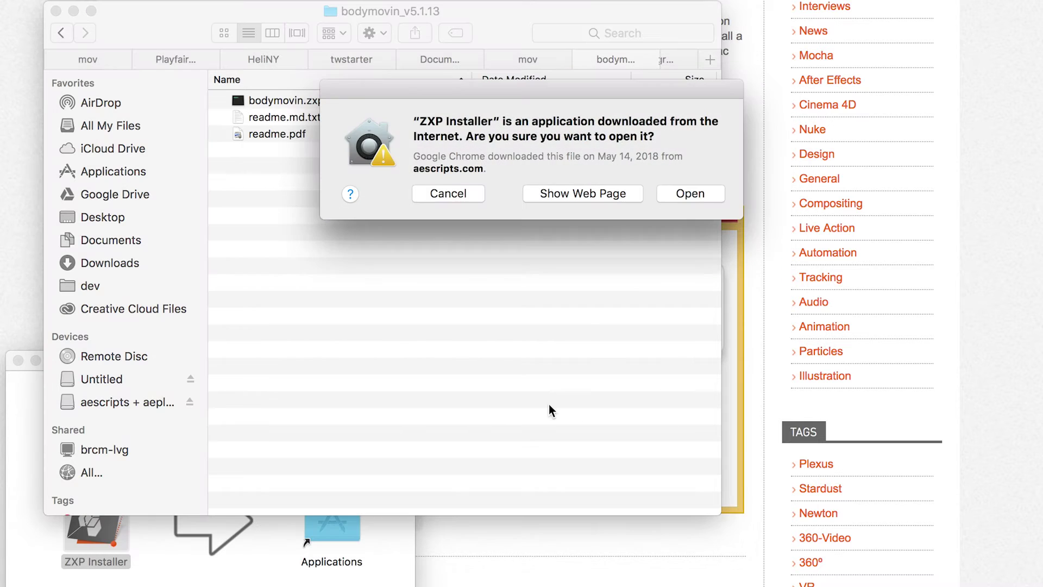
click(690, 193)
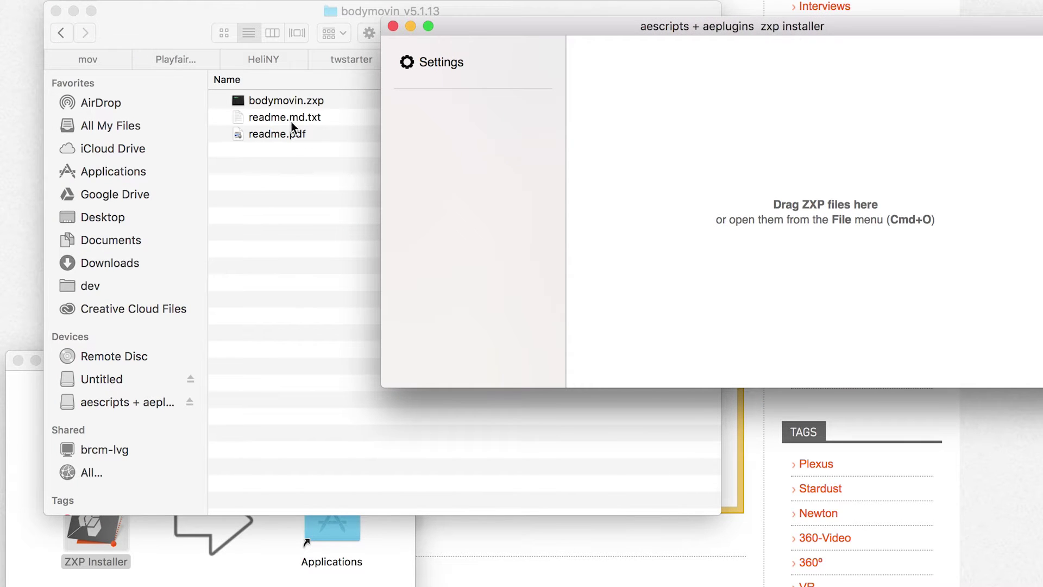
- Install bodymovin.zxp for After Effects through ZXP Installer, authorising the helper tool with the account password
click(324, 183)
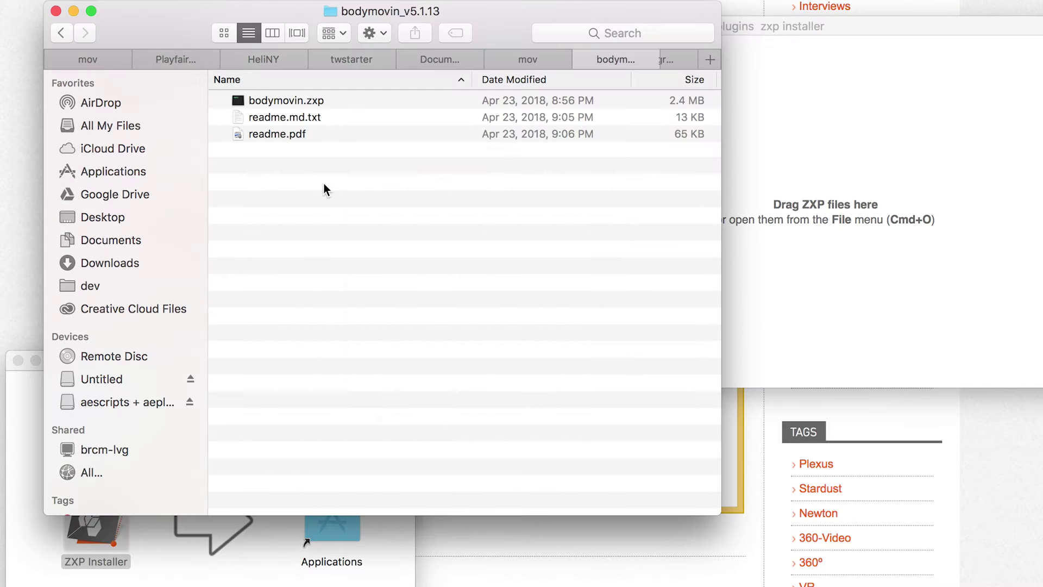
key(super+alt+l)
double_click(288, 319)
click(293, 100)
drag(294, 100, 888, 214)
click(850, 161)
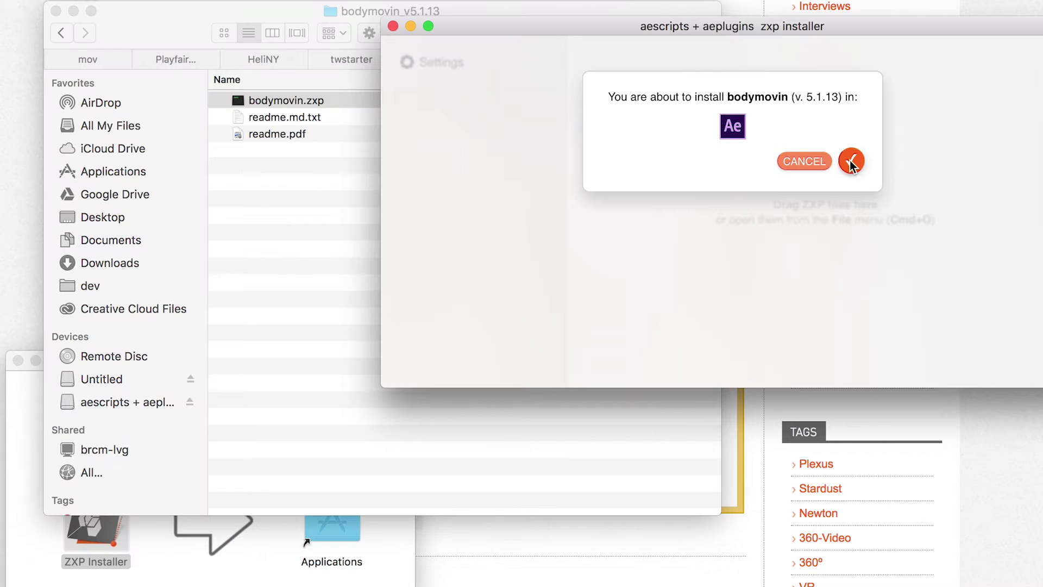
text(*******)
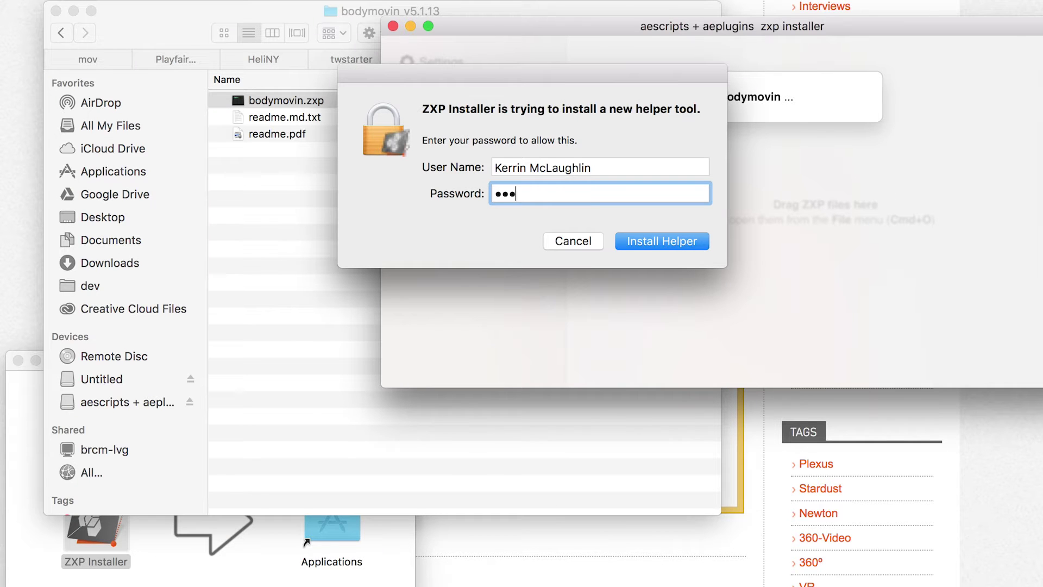
key(Return)
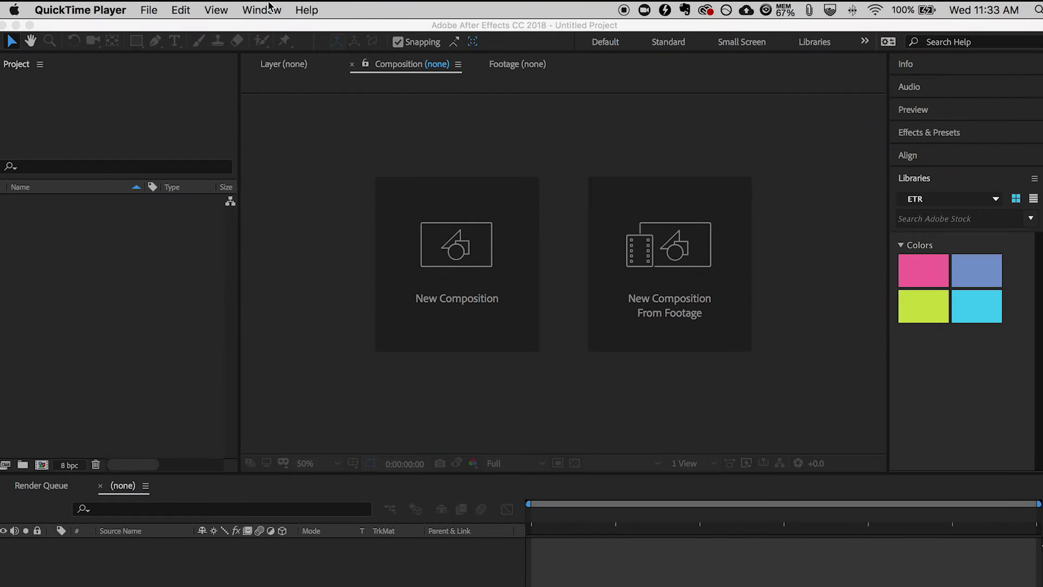
- Switch to After Effects and check the list of installed extensions for Bodymovin
click(323, 191)
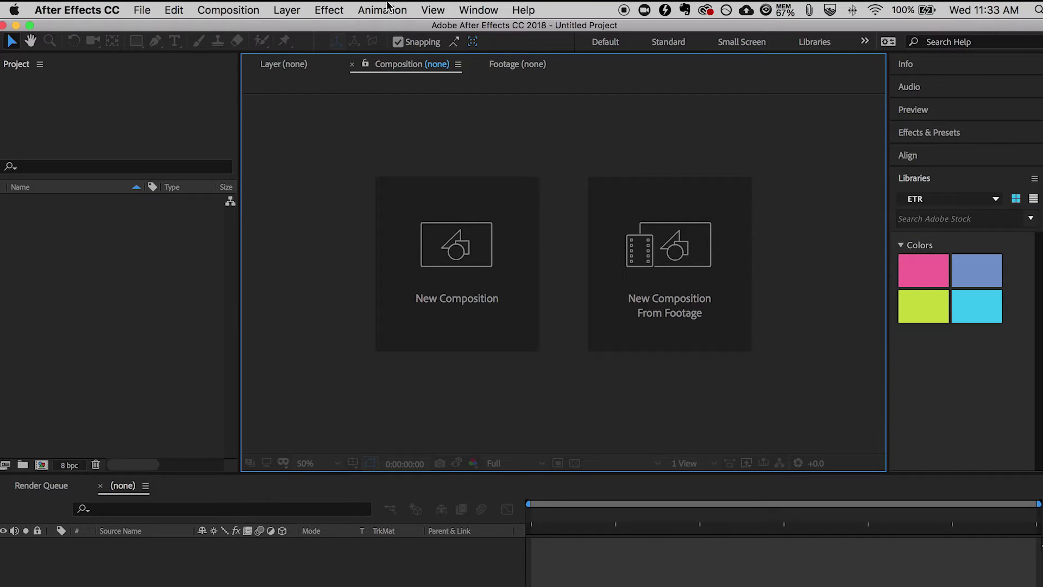
click(485, 9)
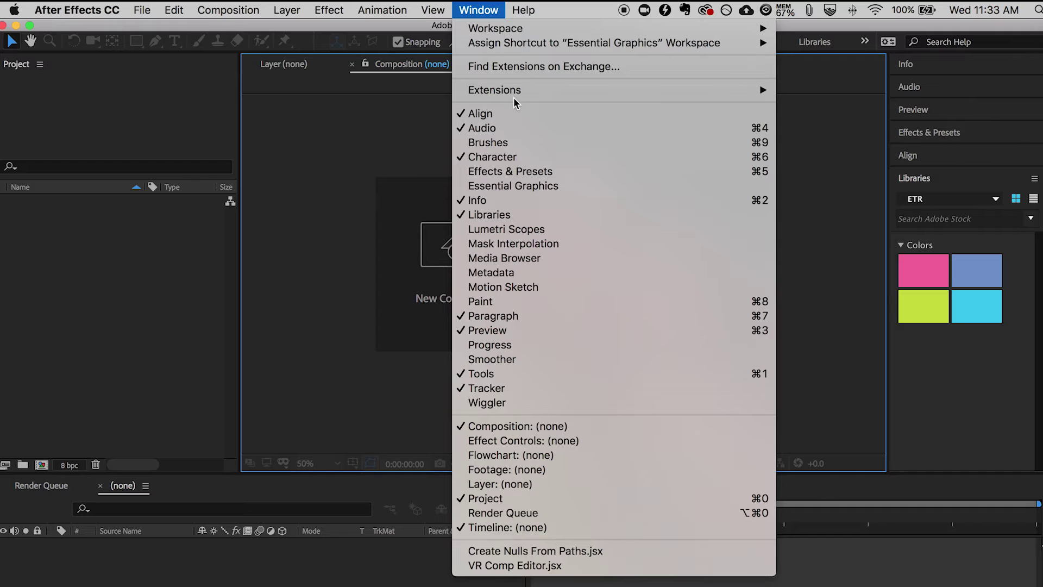
mouse_move(519, 91)
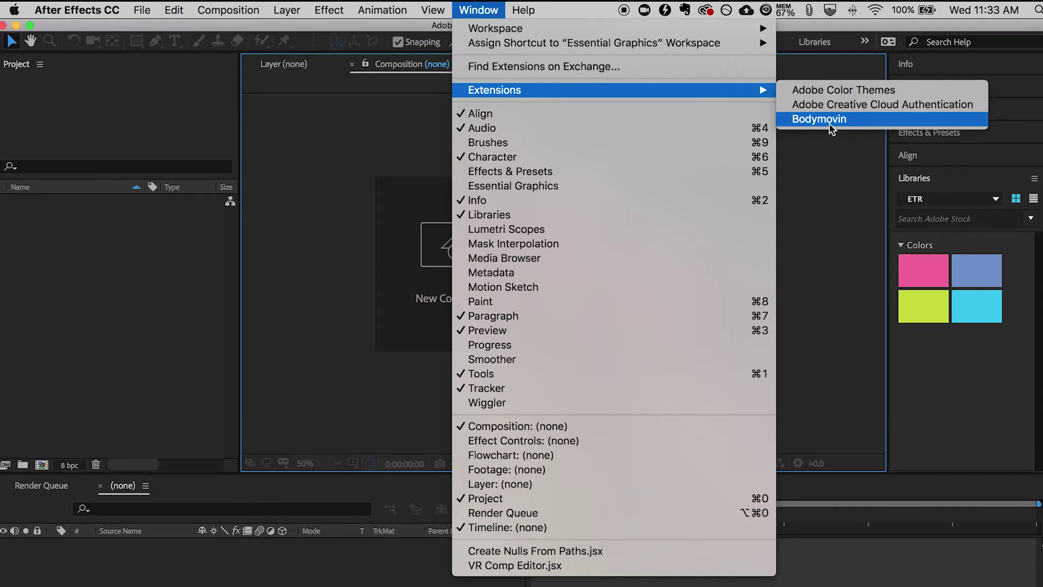
click(834, 232)
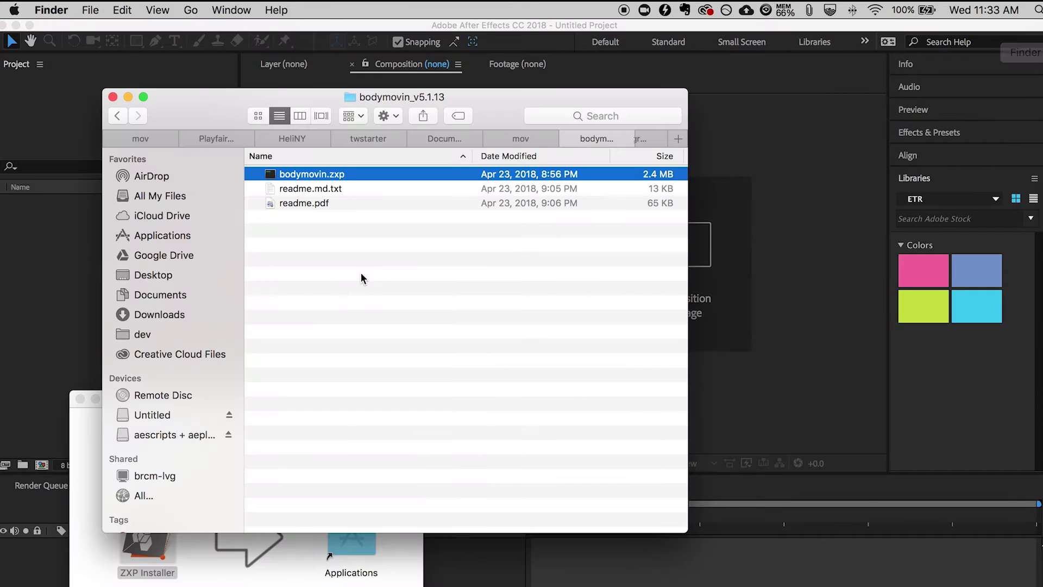
- Close the ZXP Installer disk window in Finder and try to import the map screenshot from the Desktop folder into After Effects
click(80, 398)
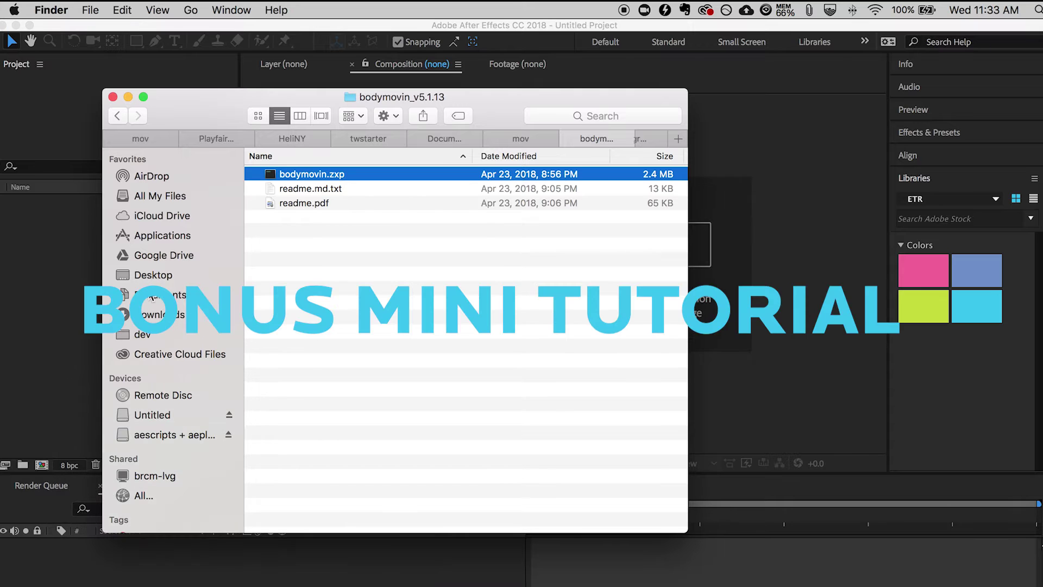
click(154, 295)
click(157, 276)
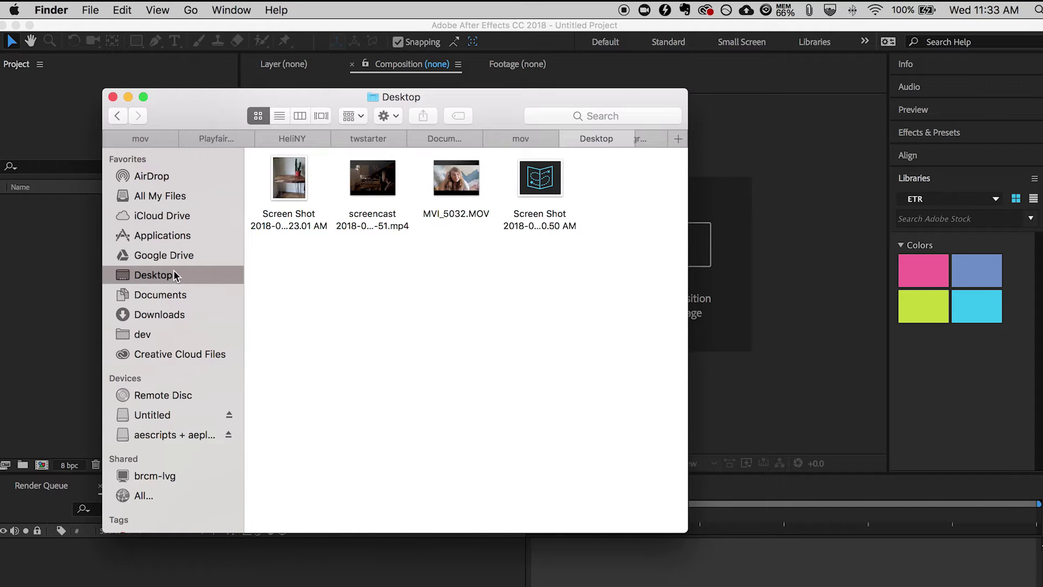
drag(544, 185, 793, 206)
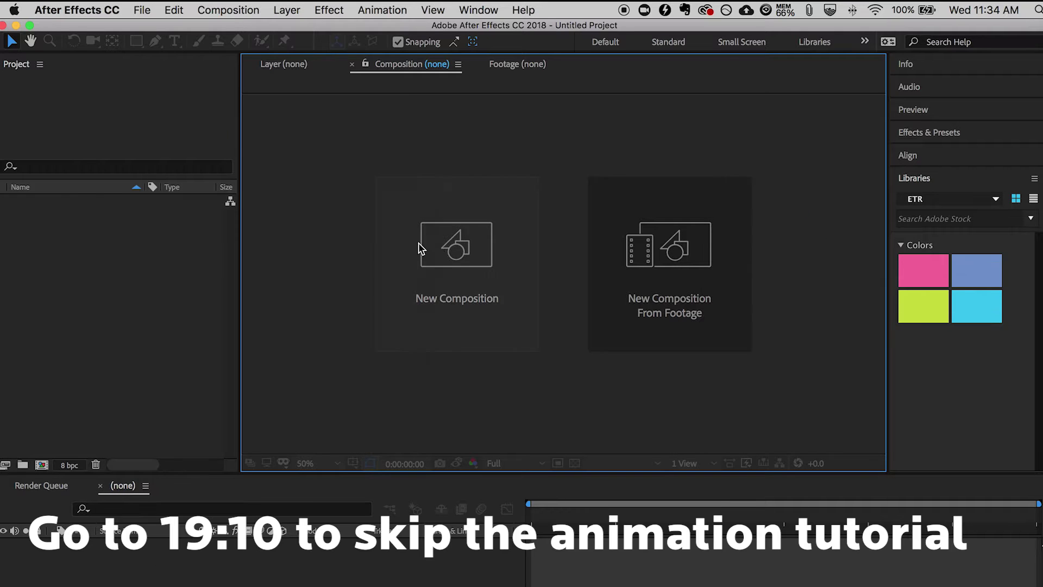
- Create the 800 x 600 px, 30 fps composition Comp 1 and place the map screenshot from the Desktop in it
click(443, 255)
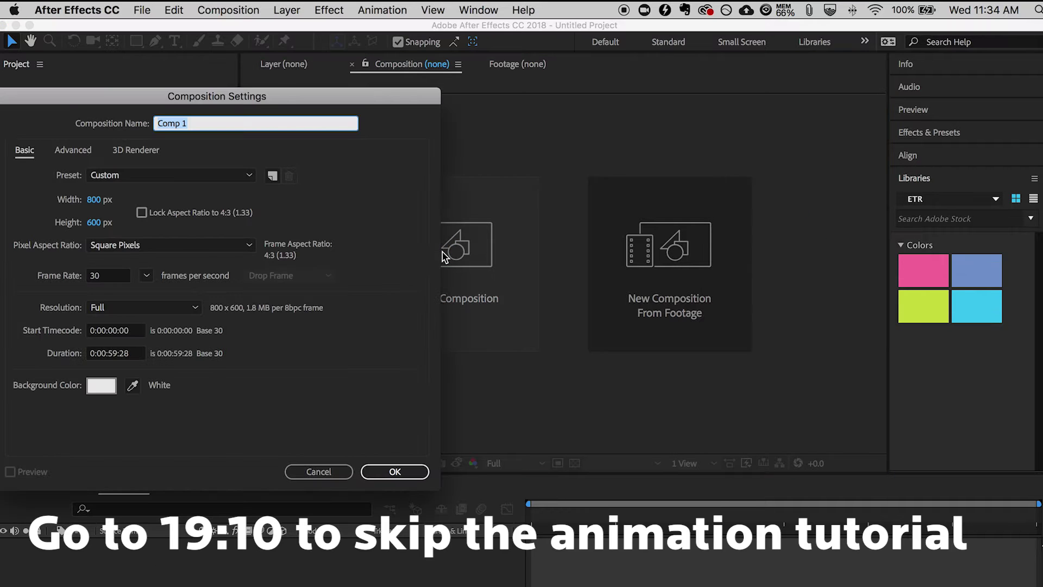
click(382, 468)
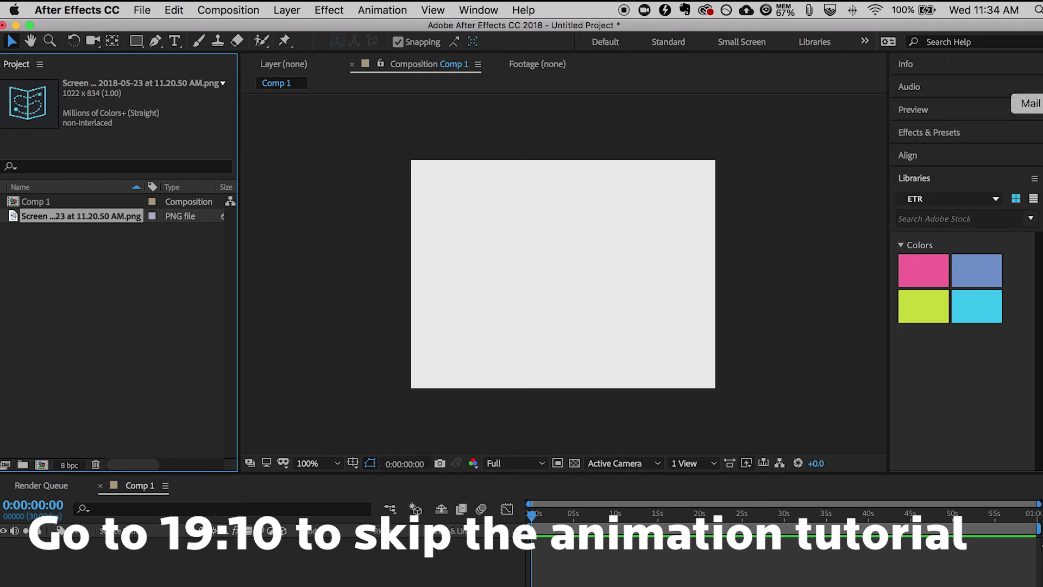
click(1036, 52)
drag(544, 188, 788, 201)
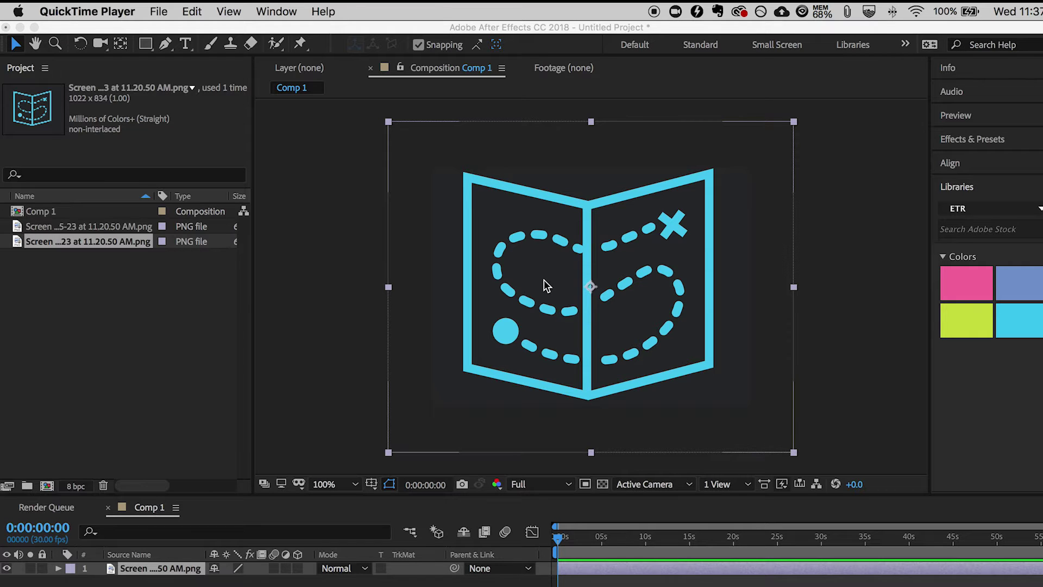
- Set the map screenshot layer's opacity to 56% and its scale to 85%
click(389, 483)
click(126, 571)
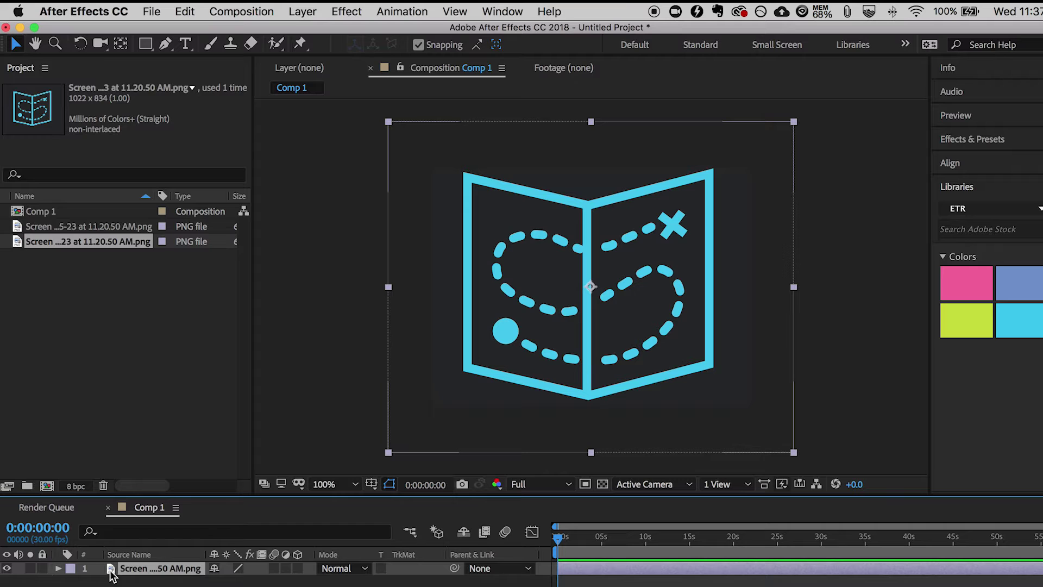
key(t)
drag(219, 581, 187, 581)
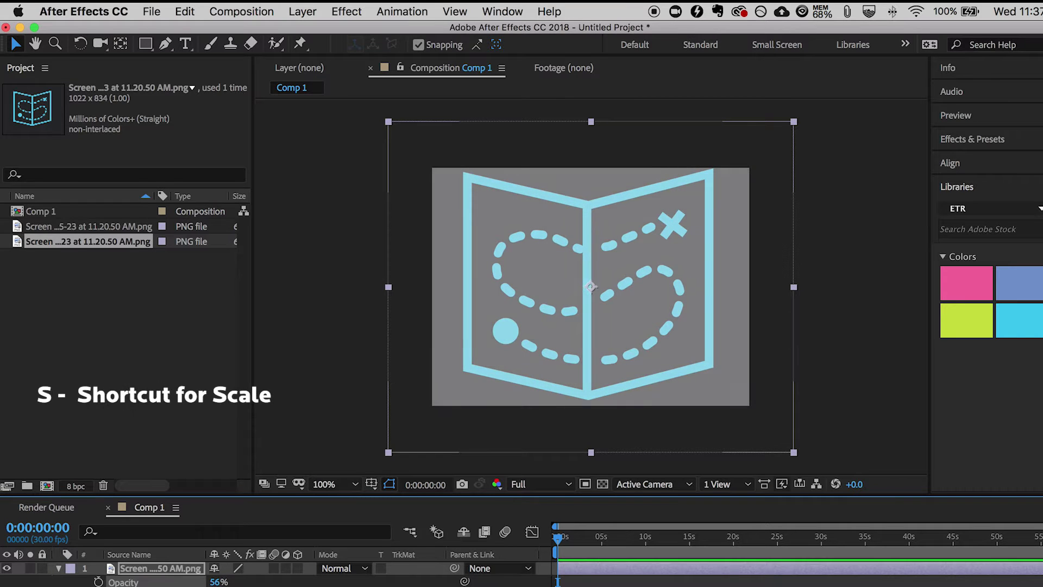
key(s)
drag(231, 582, 771, 464)
click(829, 423)
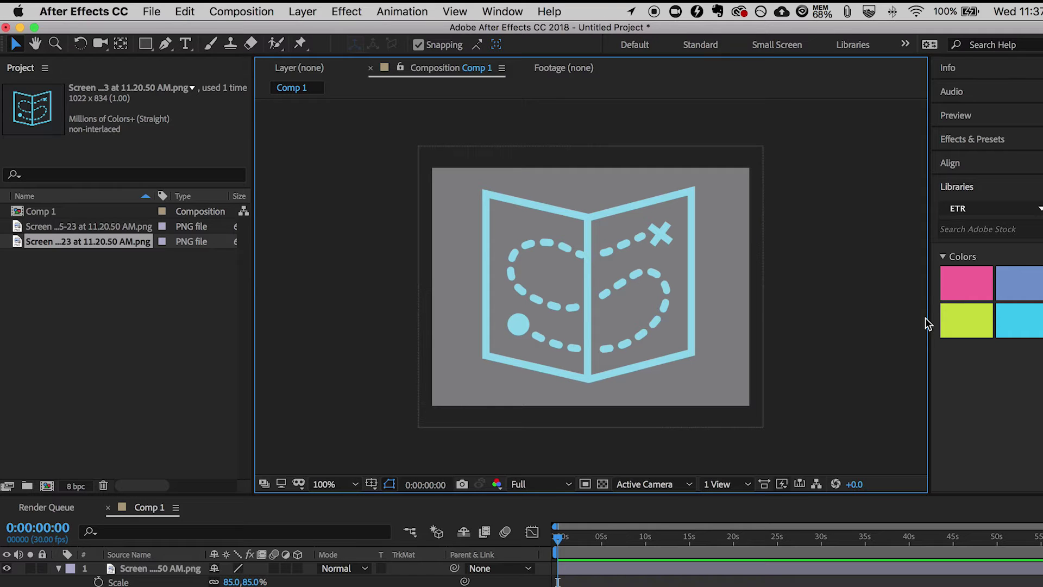
- Set the Pen tool's stroke to cyan with a width of 20 px
click(166, 43)
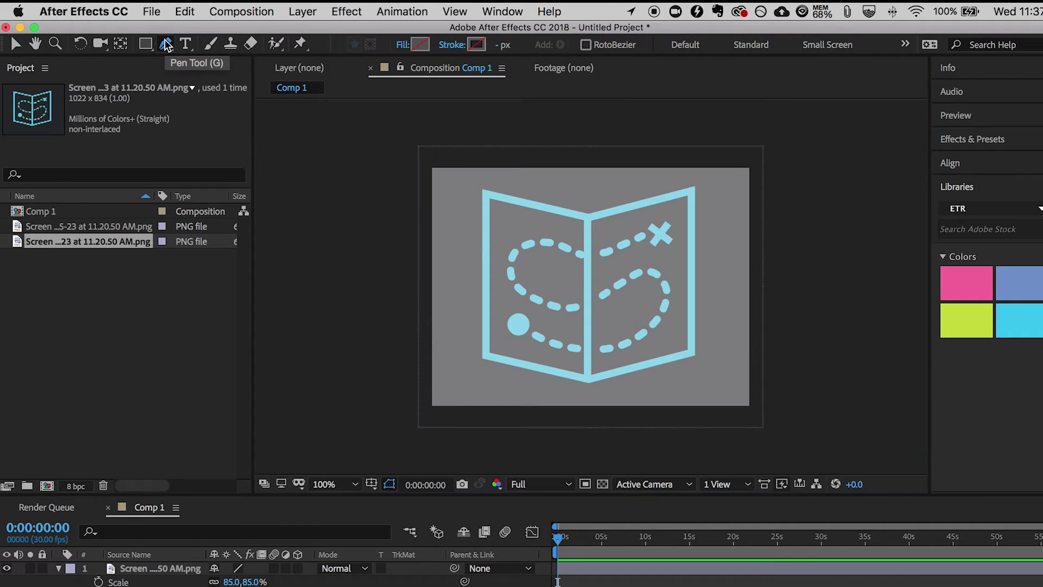
click(498, 46)
text(20)
key(Return)
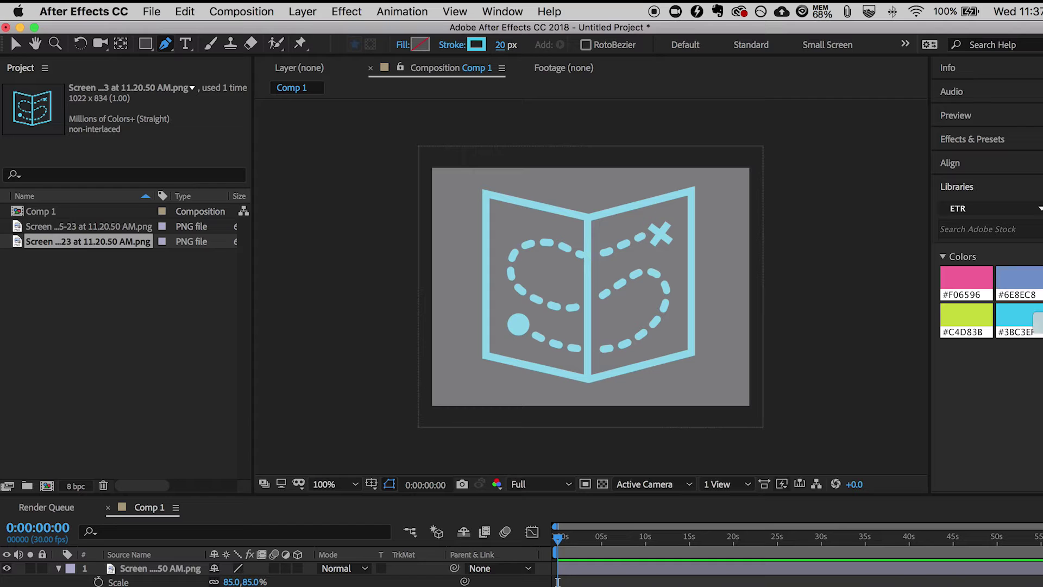
- Trace the left vertical edge of the map with a straight Pen tool line from its upper to its lower corner
click(166, 43)
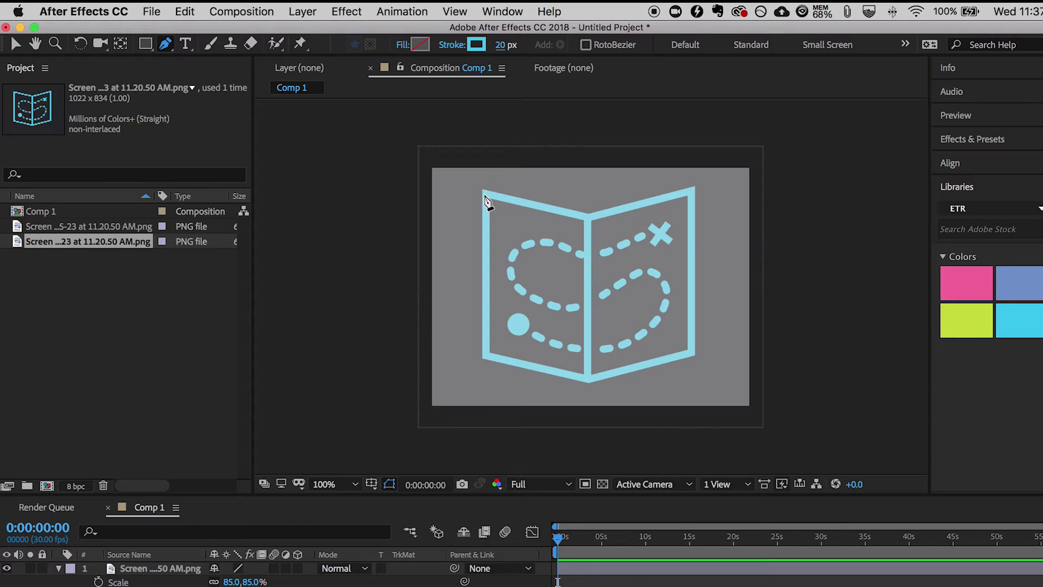
click(484, 194)
click(485, 358)
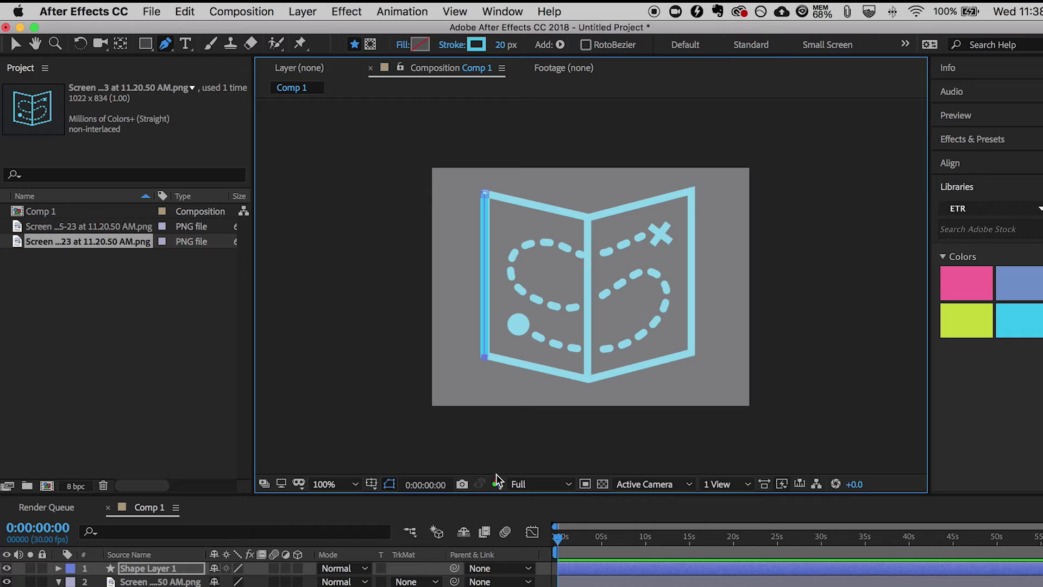
key(v)
click(550, 423)
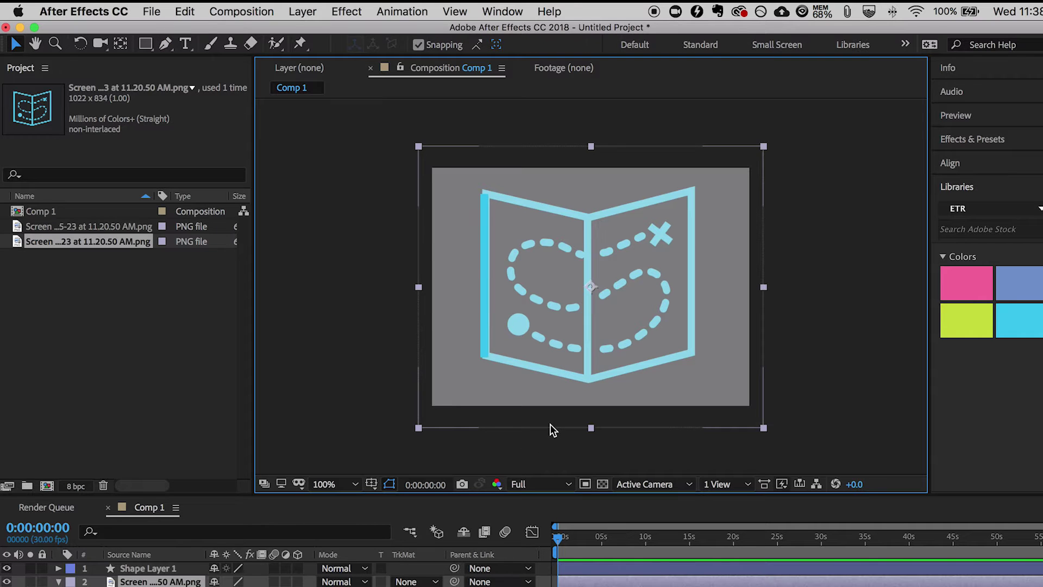
- Trace the map's central vertical fold on a new shape layer with a straight Pen tool line from its upper to its lower end
click(169, 570)
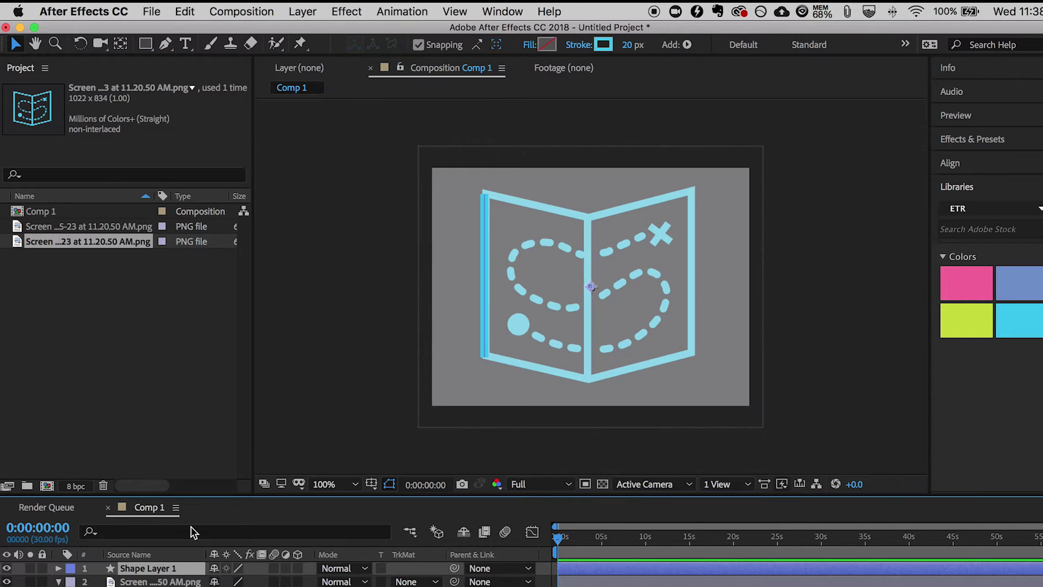
click(166, 46)
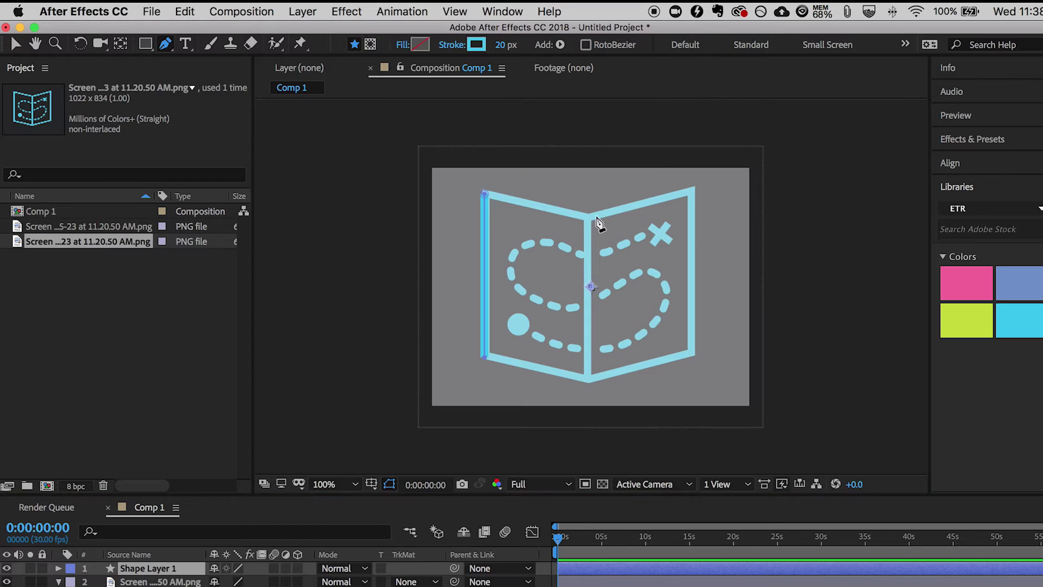
click(591, 219)
key(super+z)
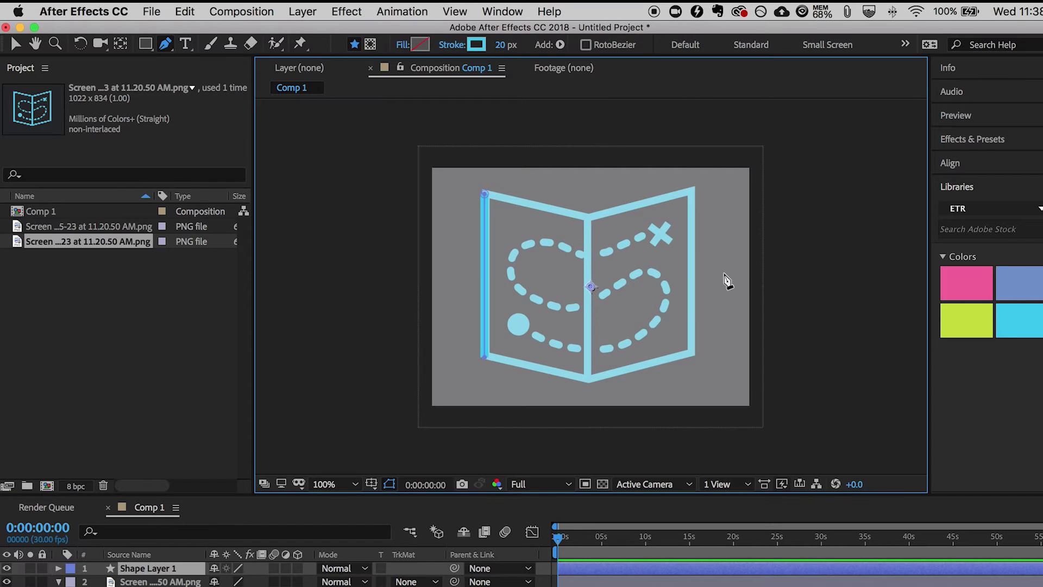
click(302, 11)
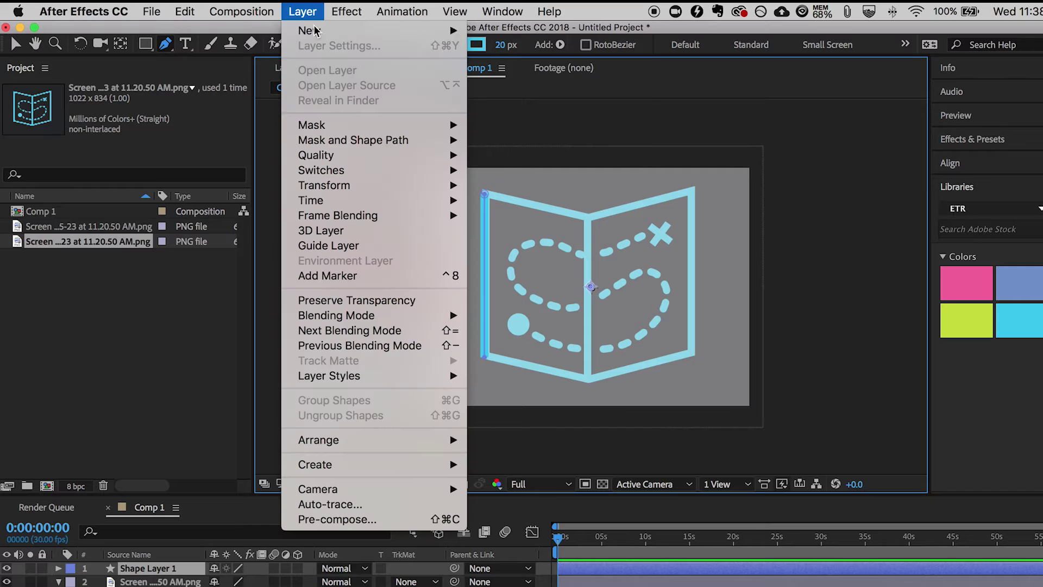
mouse_move(309, 30)
click(518, 112)
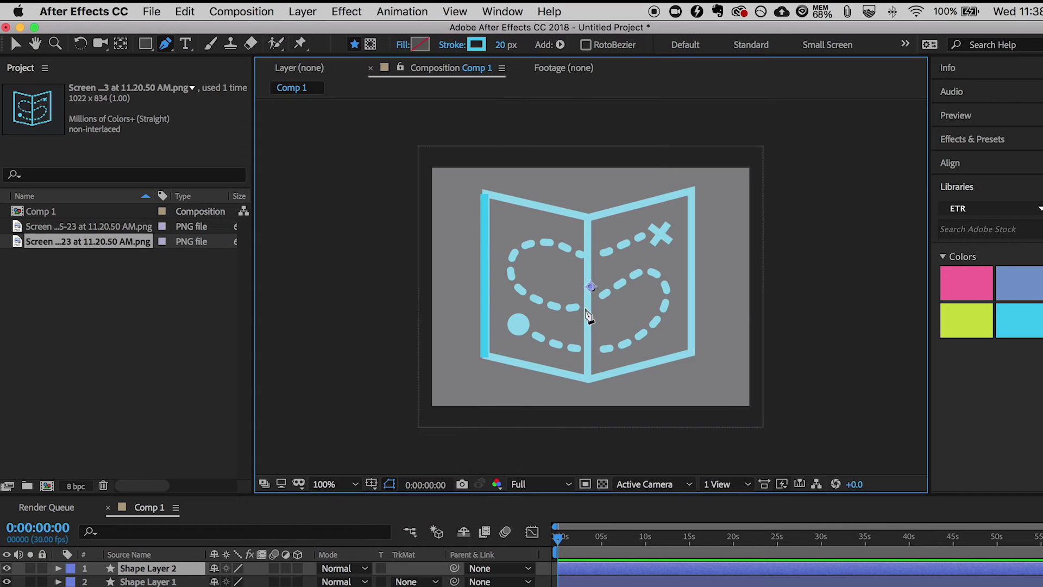
click(585, 218)
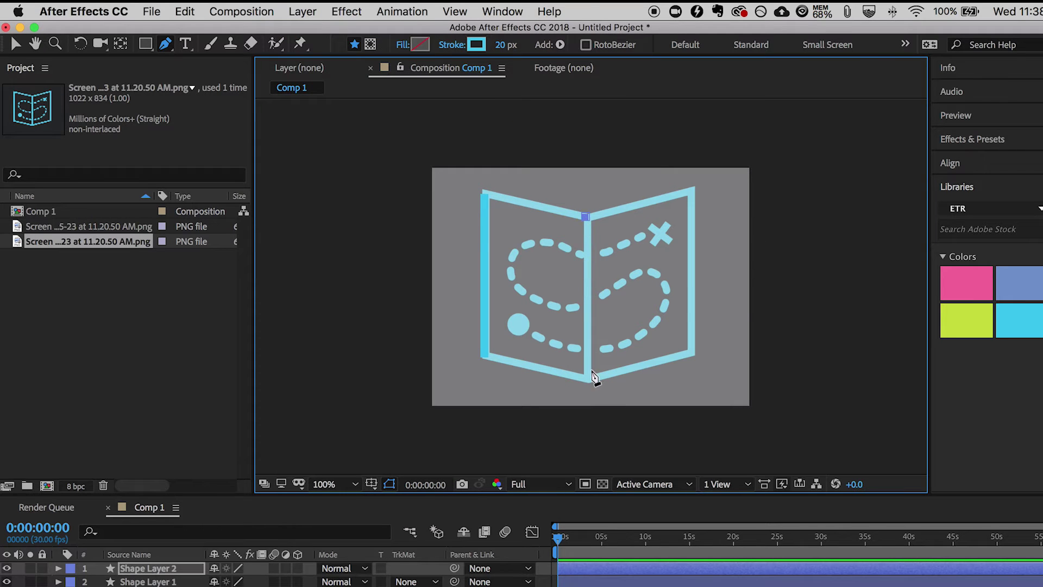
click(586, 381)
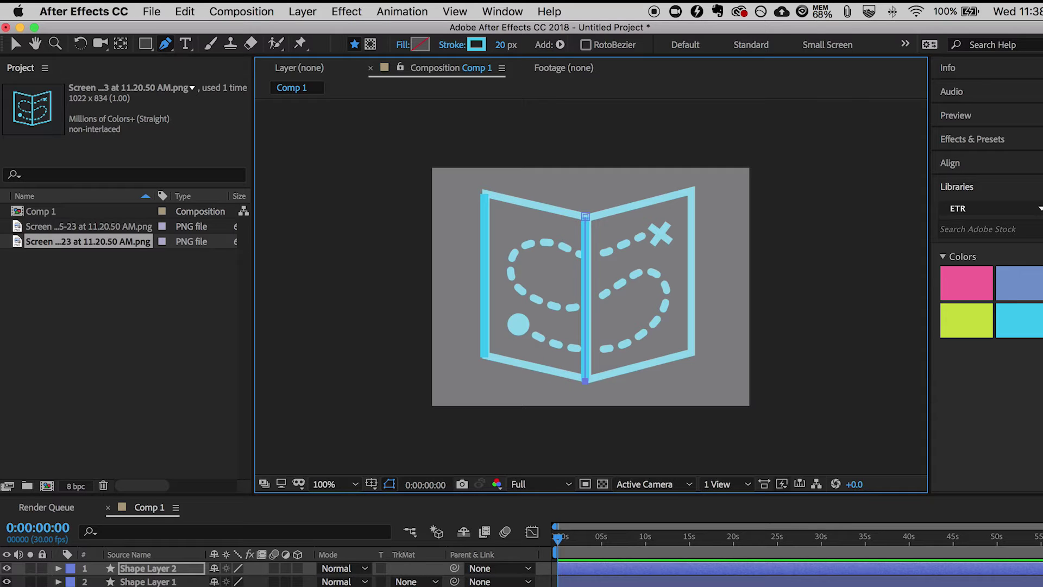
- Trace the map's right vertical edge on another new shape layer with a straight Pen tool line from its upper to its lower corner
click(318, 11)
mouse_move(326, 32)
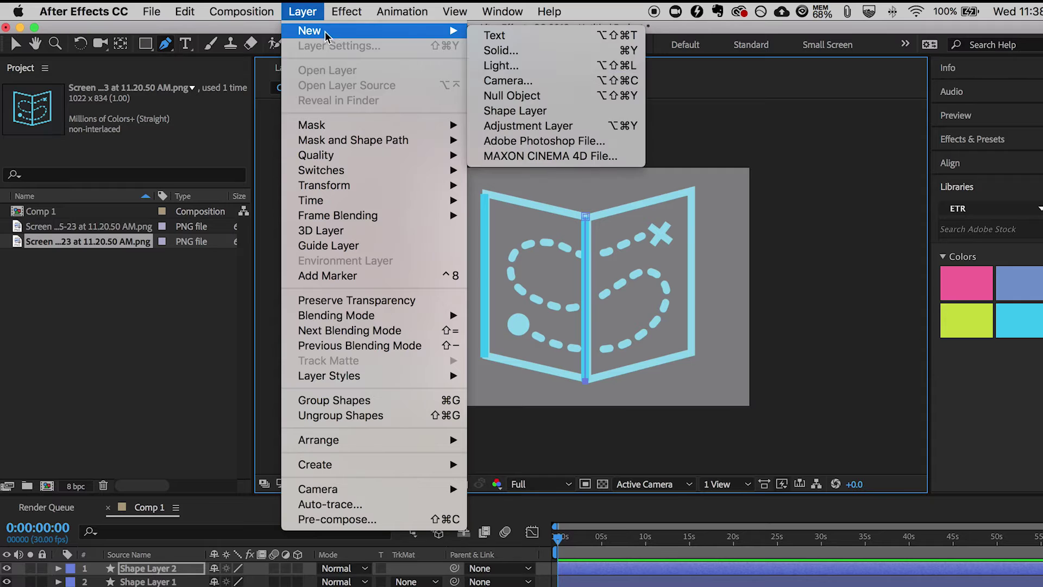
click(565, 110)
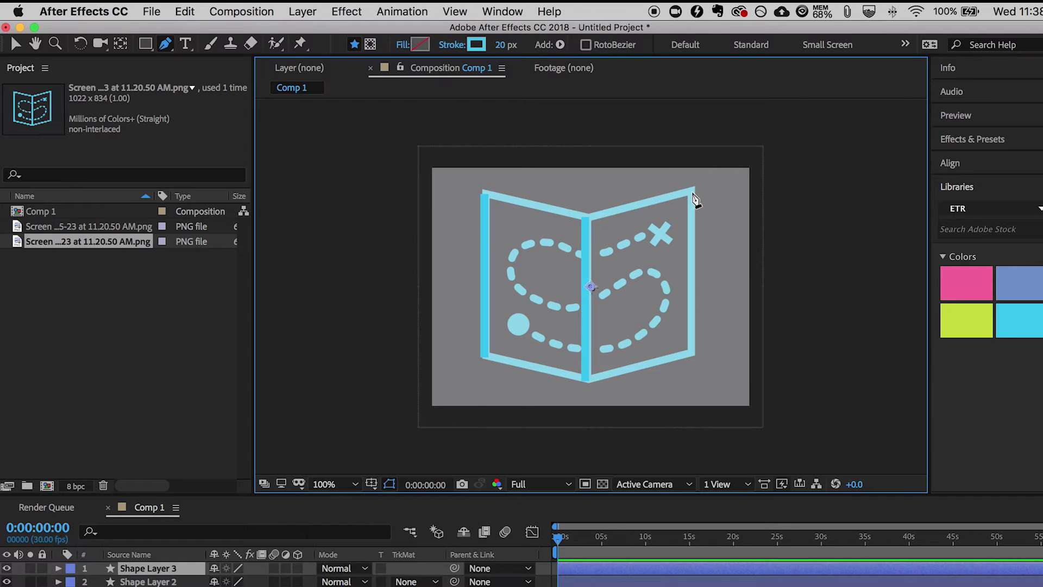
click(688, 191)
click(688, 352)
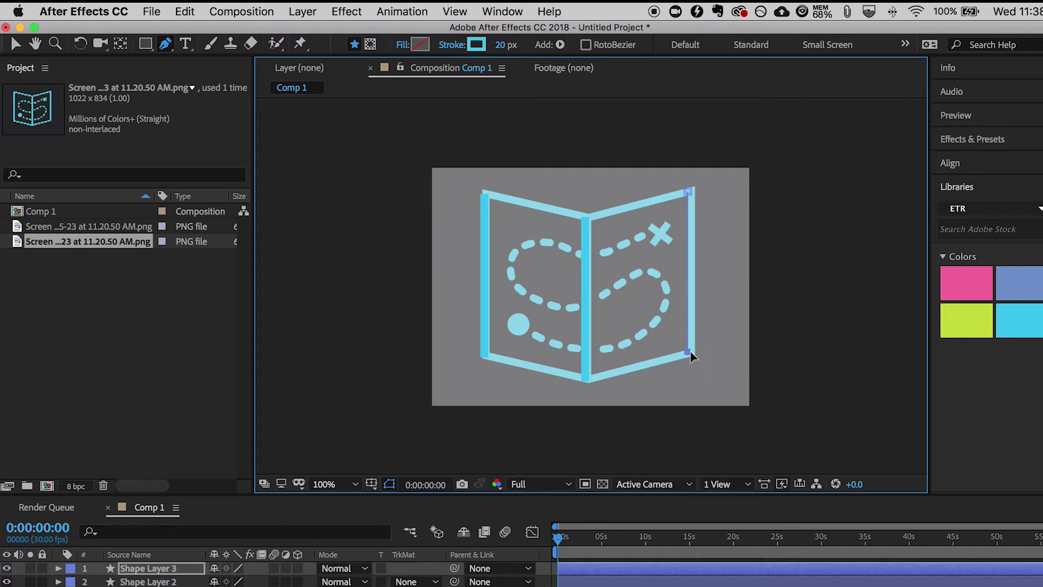
- Shift the right edge line slightly outward so it lies over the right vertical edge of the map image
key(v)
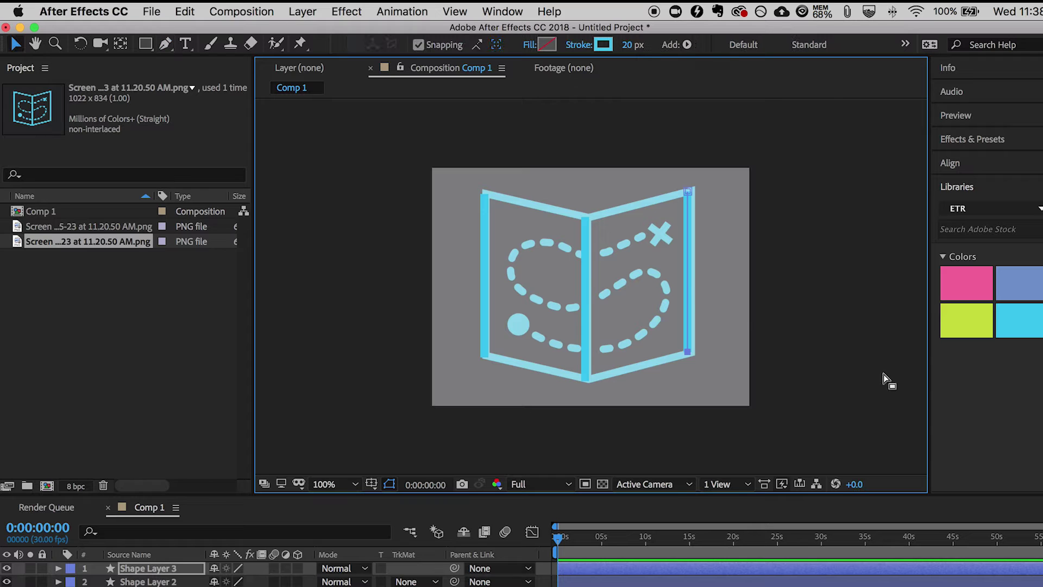
key(period)
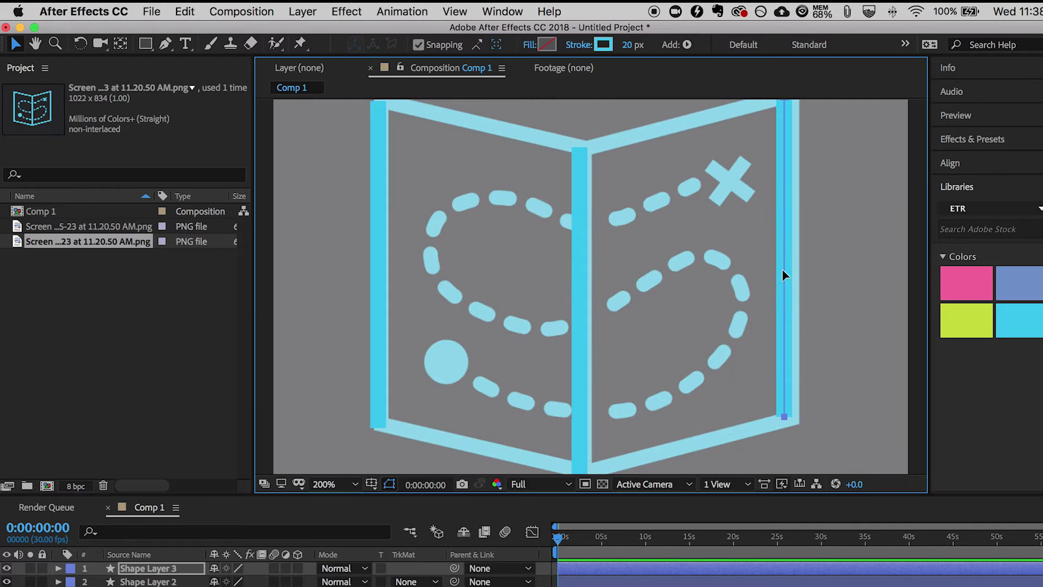
drag(783, 270, 790, 274)
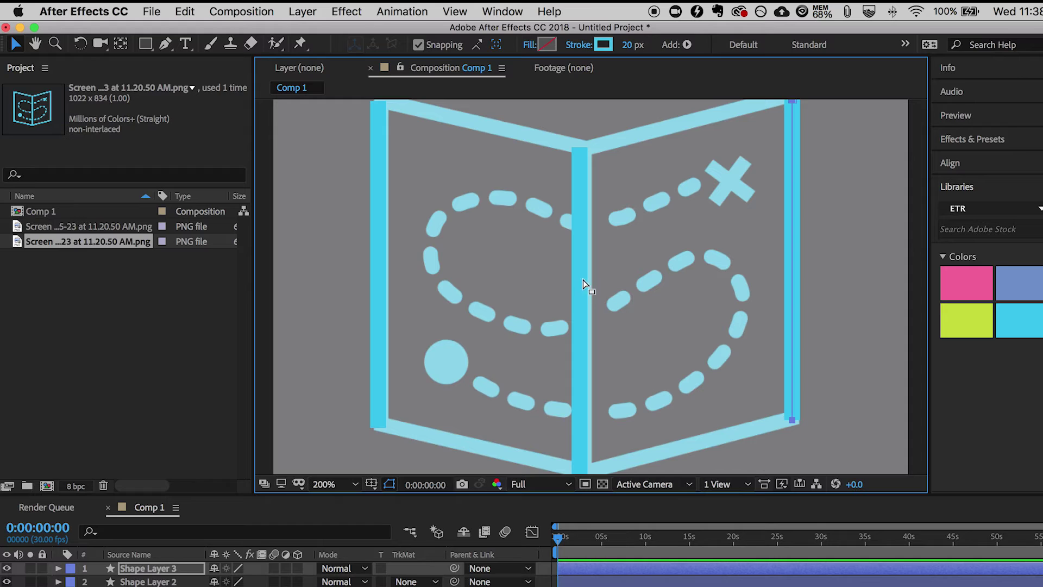
- Set the position of Shape Layer 2, the central fold line, to 405, 300
click(604, 290)
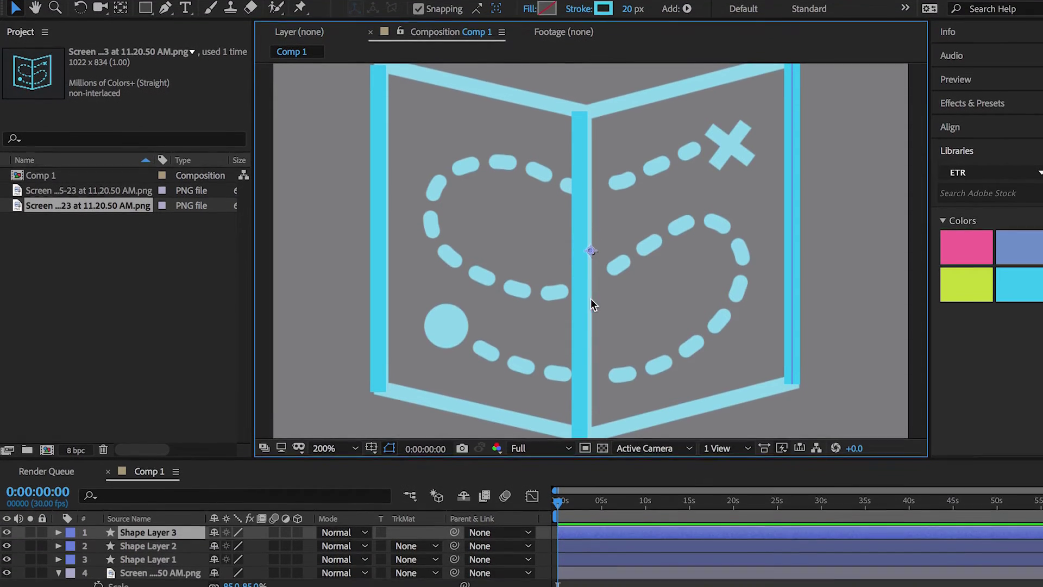
click(155, 583)
click(182, 556)
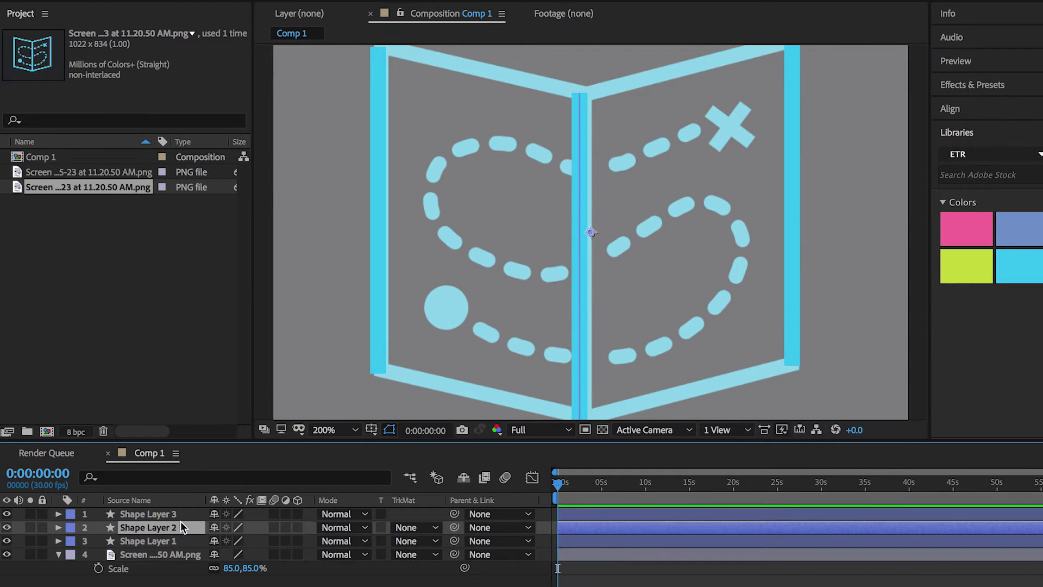
click(577, 220)
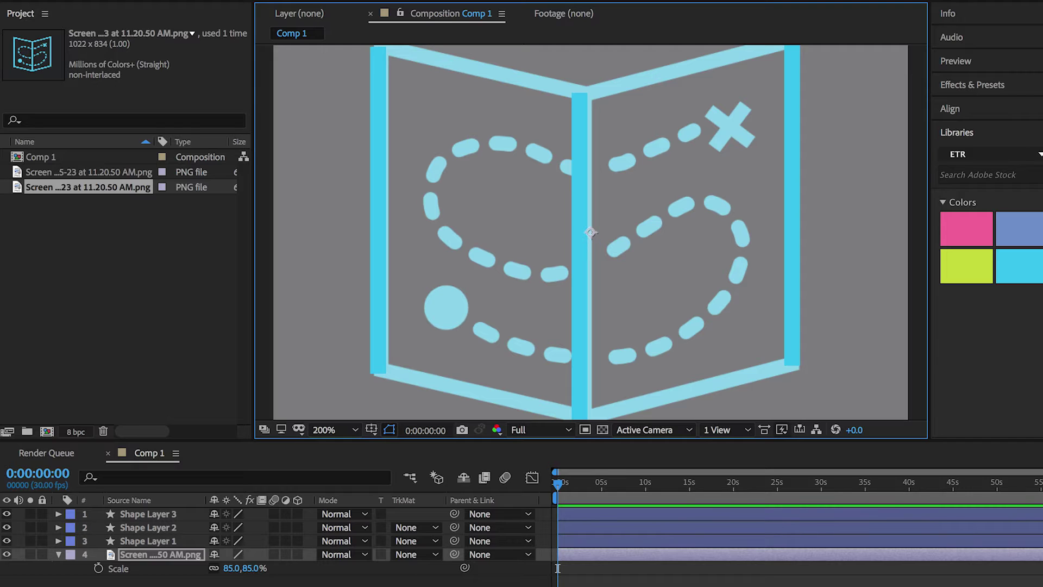
click(158, 530)
key(p)
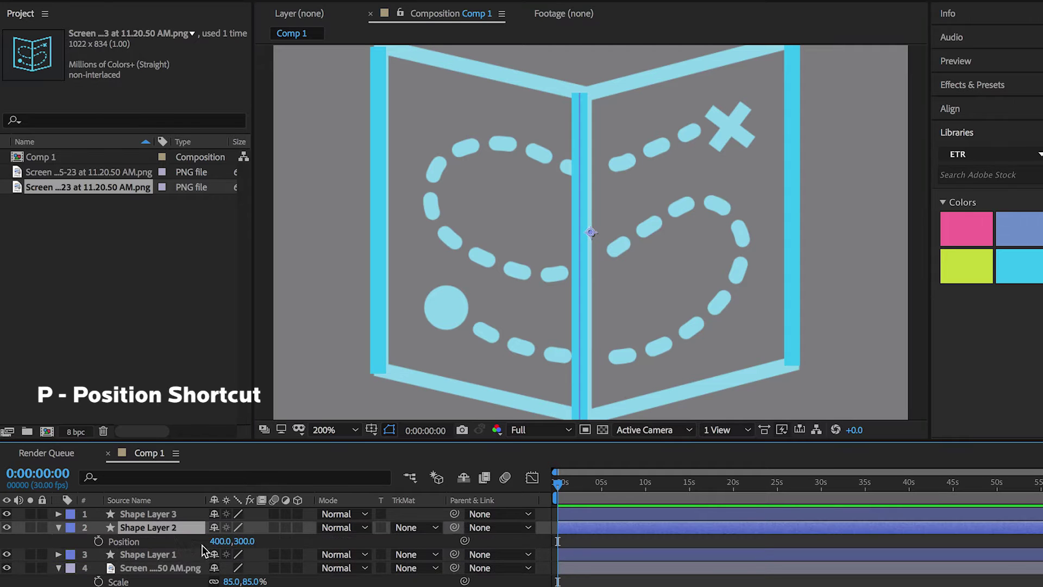
drag(219, 544, 224, 545)
drag(853, 319, 844, 357)
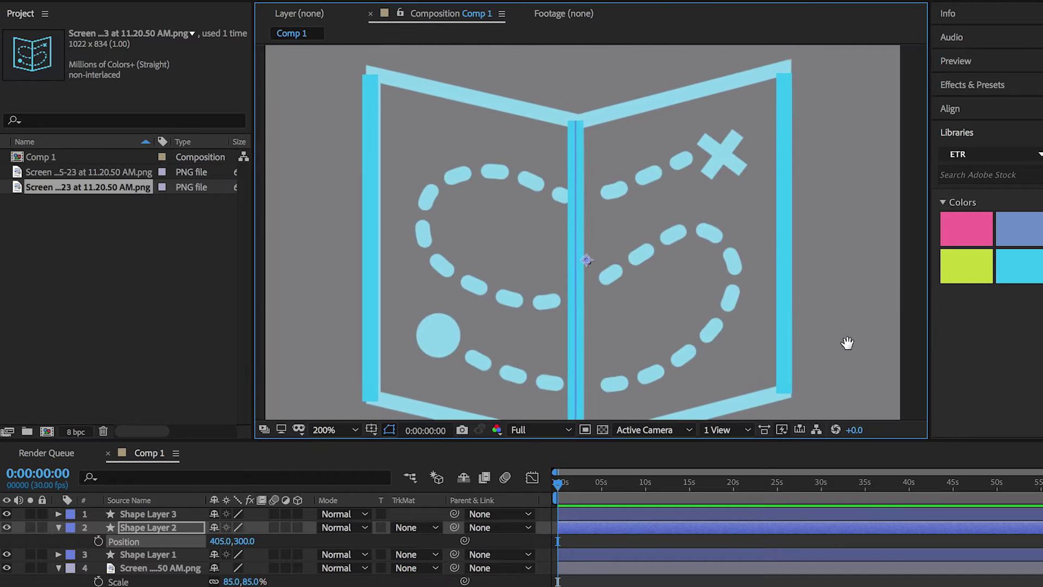
- Set the position of Shape Layer 1, the left edge line, to 403, 300
click(368, 328)
click(151, 552)
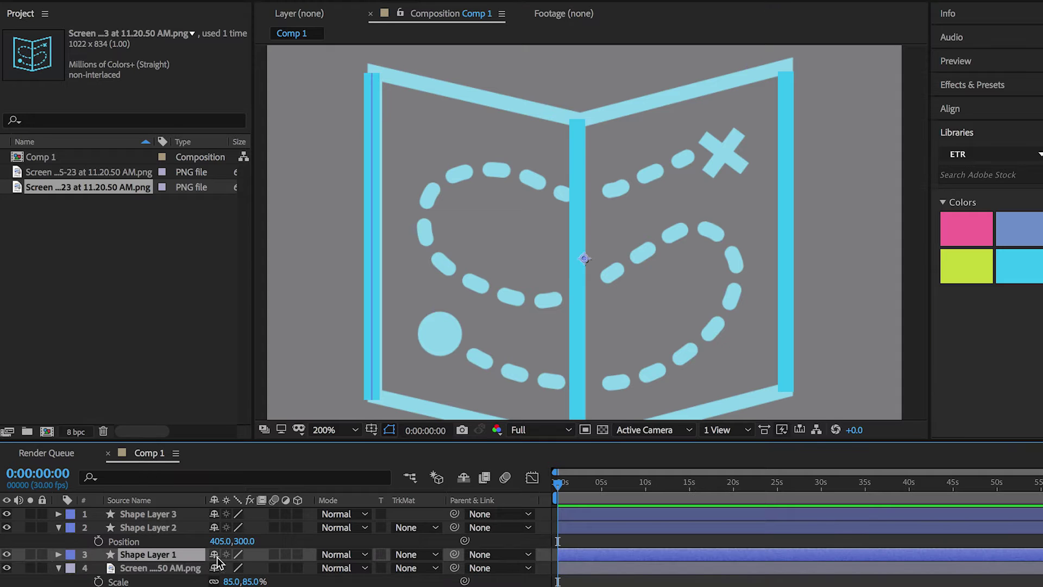
key(p)
drag(217, 570, 226, 568)
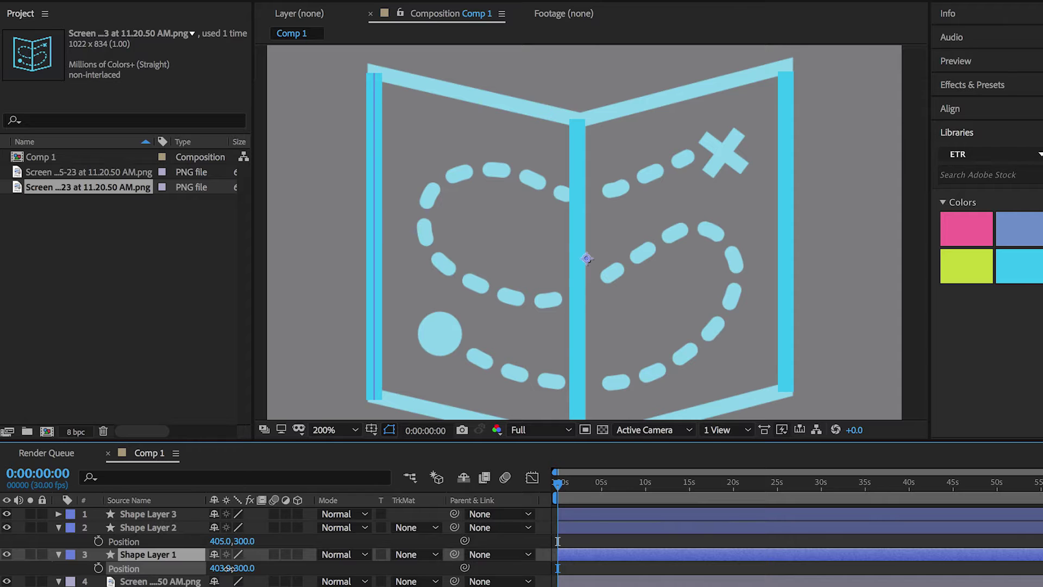
key(space)
drag(876, 132, 880, 155)
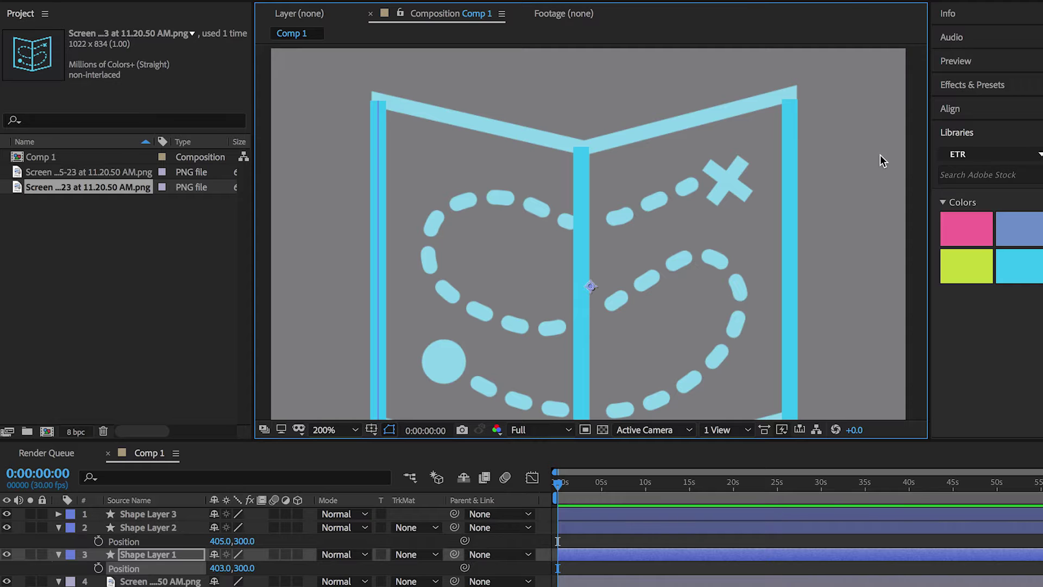
key(comma)
drag(821, 237, 815, 205)
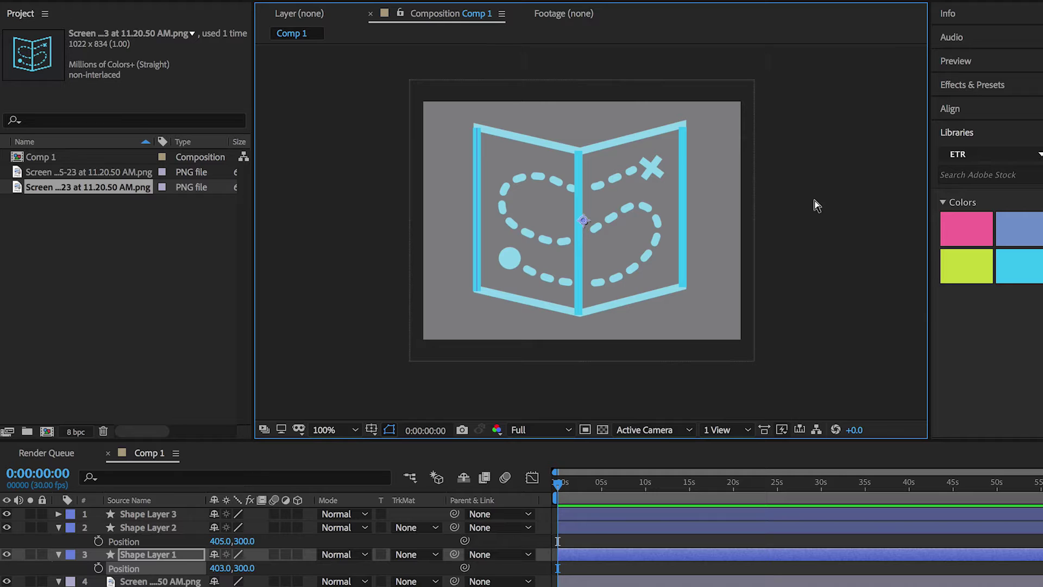
key(period)
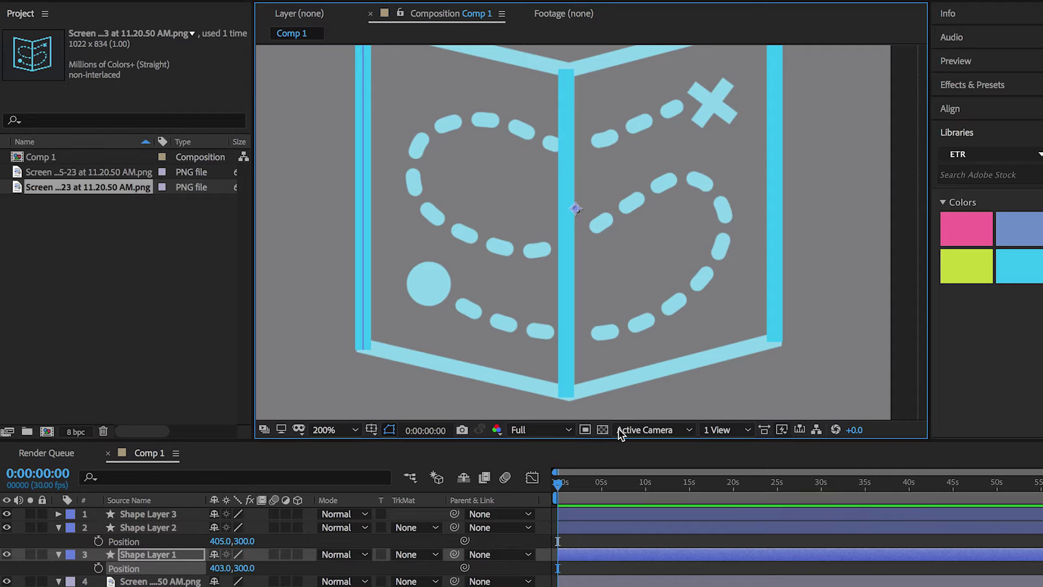
drag(853, 212, 857, 237)
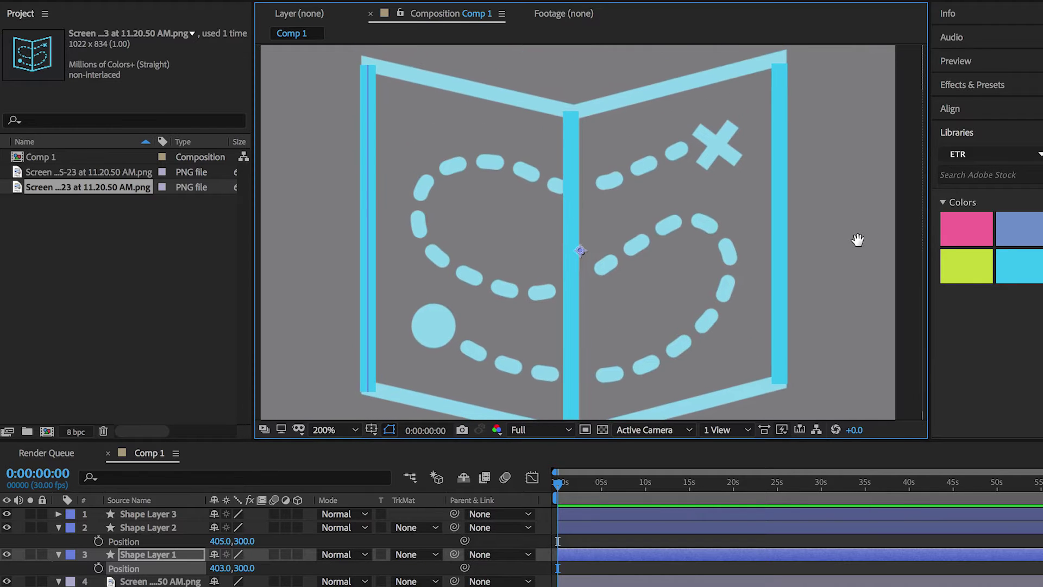
- Add a Trim Paths operator to the contents of Shape Layer 1
click(594, 553)
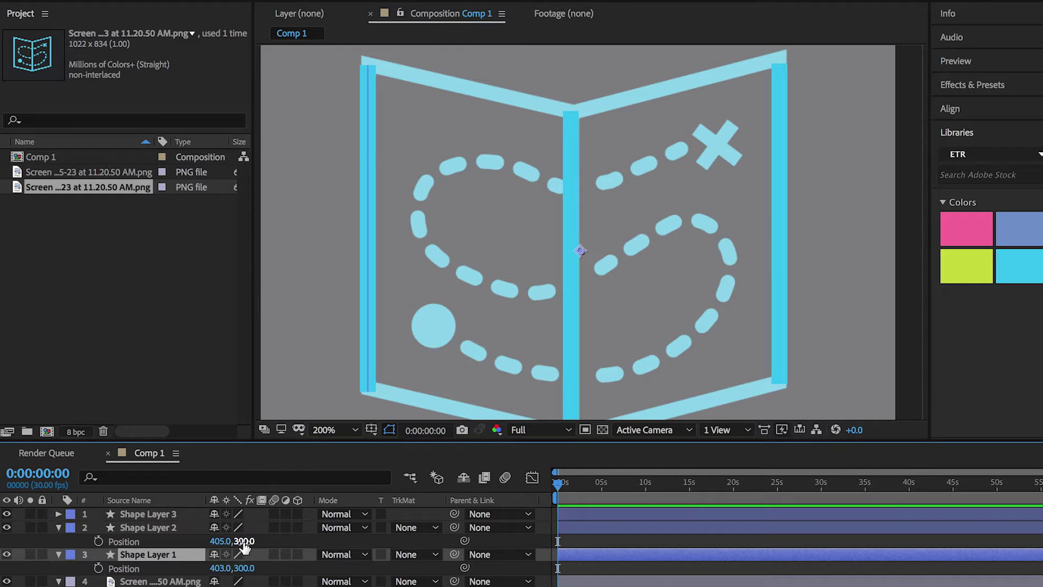
click(58, 554)
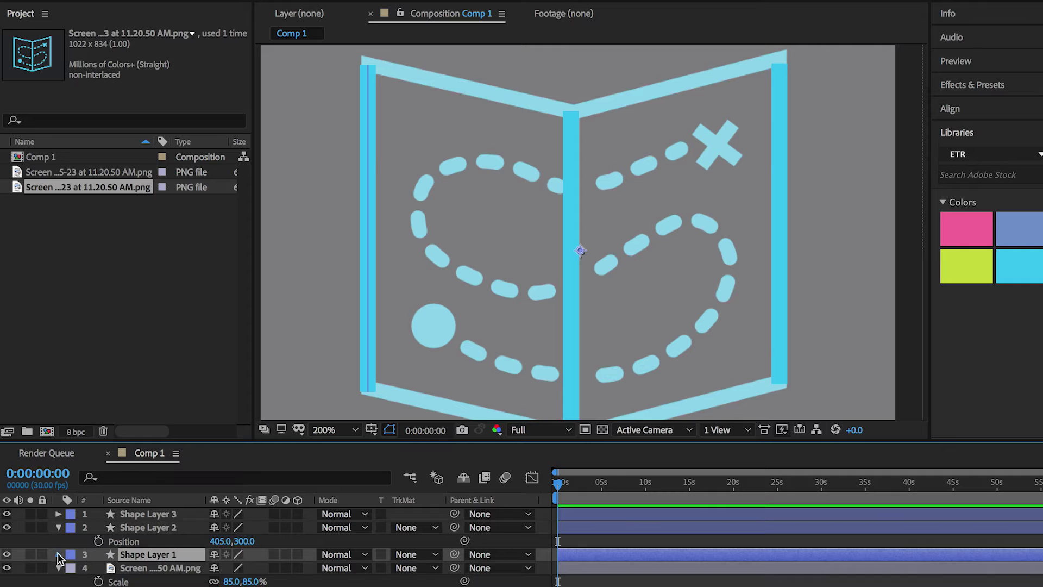
click(58, 554)
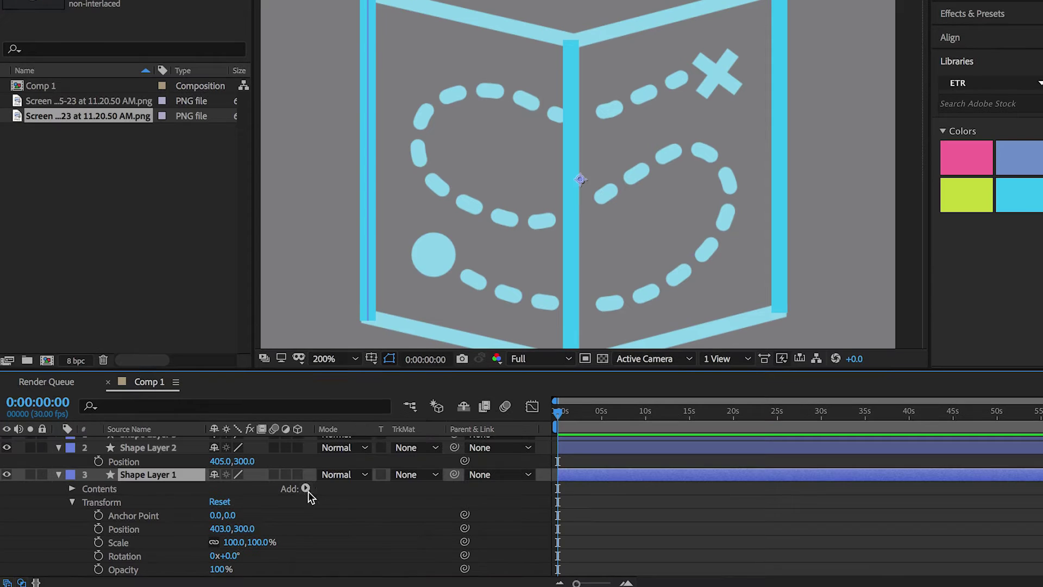
click(306, 559)
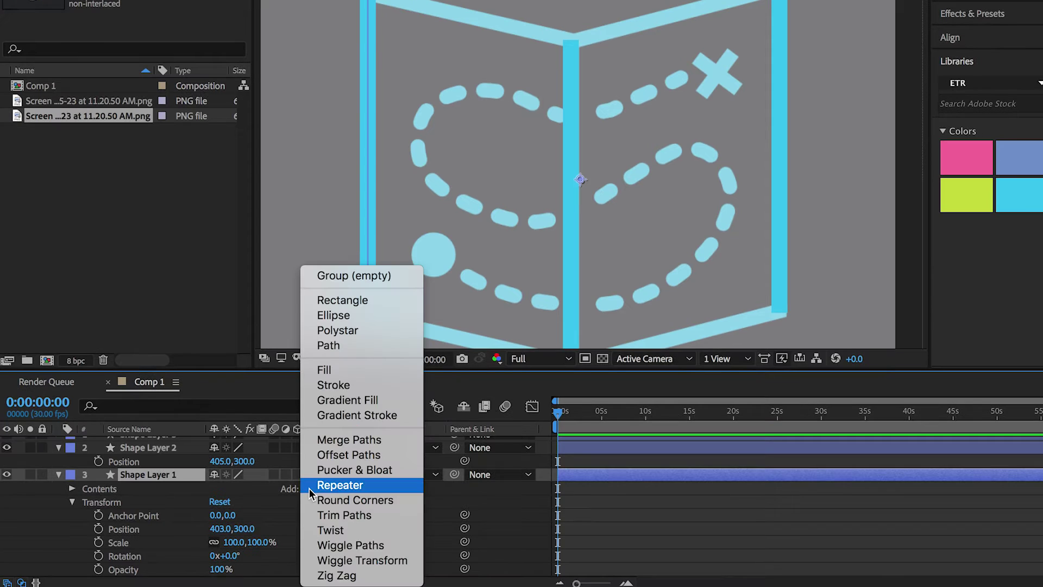
click(337, 516)
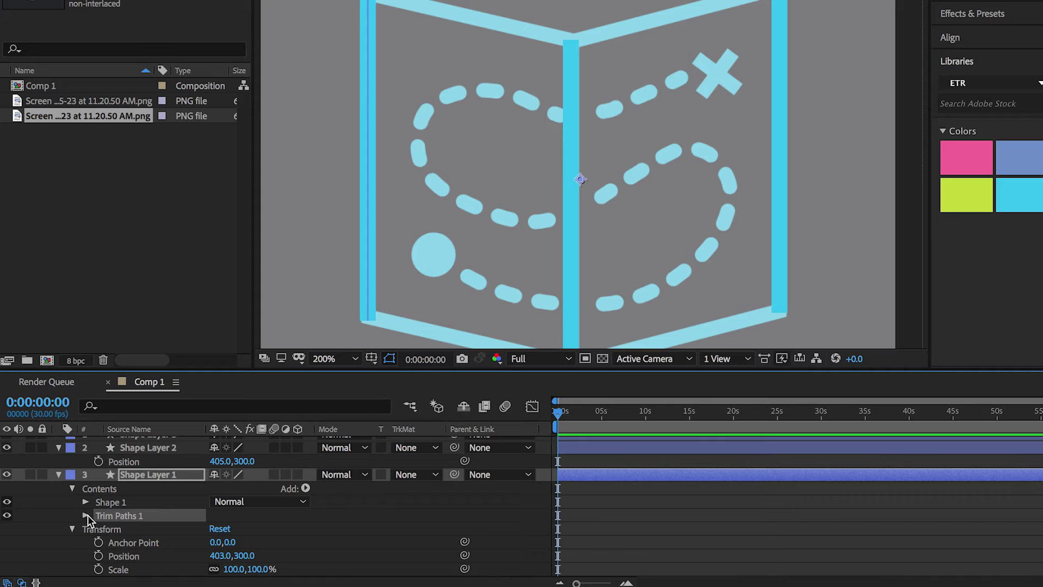
- Set the End value of Shape Layer 1's Trim Paths to 0% at the start of the timeline
mouse_move(561, 419)
mouse_down()
mouse_move(605, 423)
mouse_move(556, 424)
mouse_up()
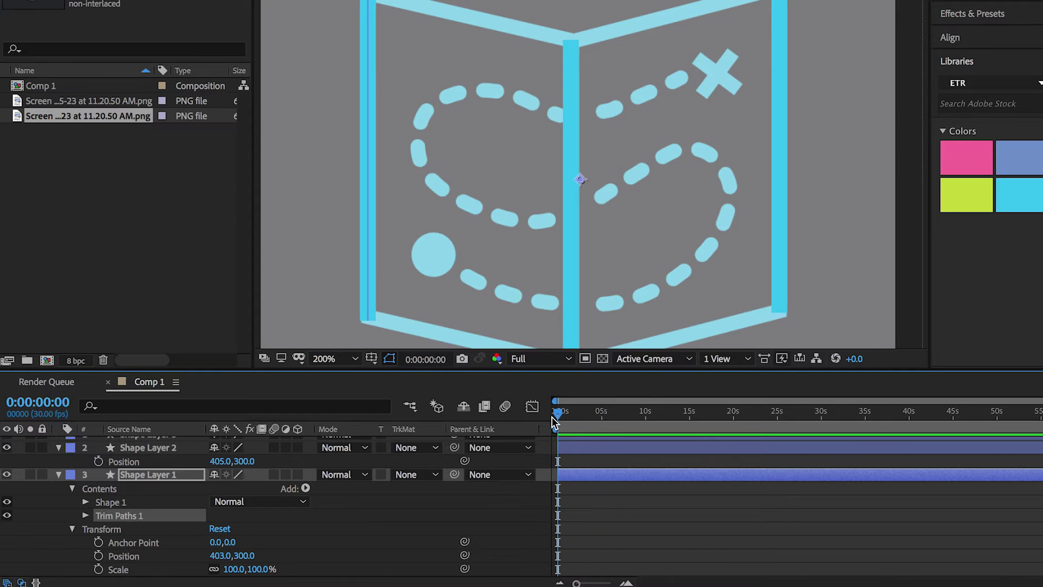
click(85, 515)
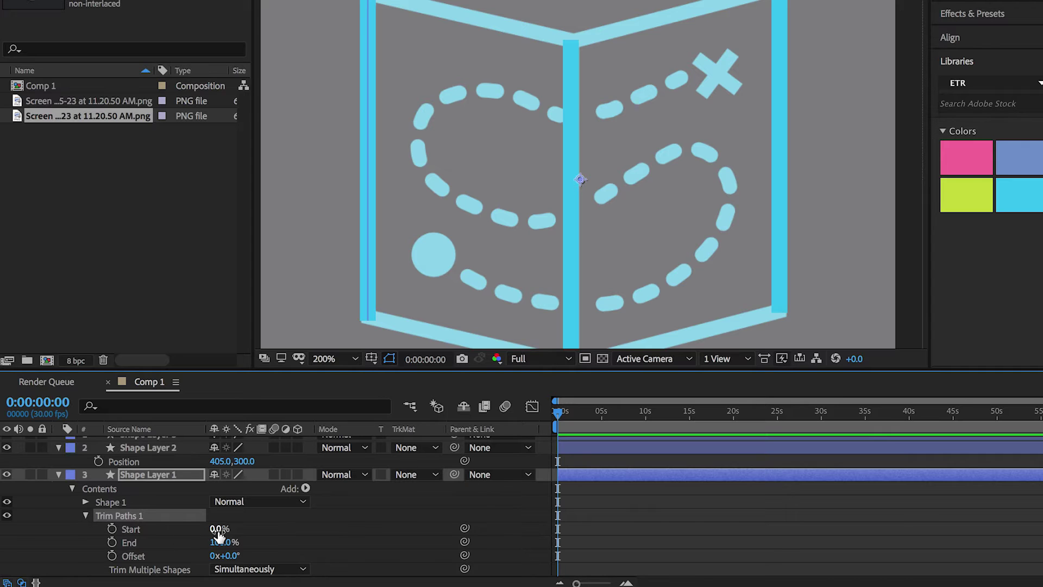
mouse_move(218, 529)
mouse_down()
mouse_move(233, 531)
mouse_move(214, 532)
mouse_up()
drag(222, 545, 157, 553)
click(215, 542)
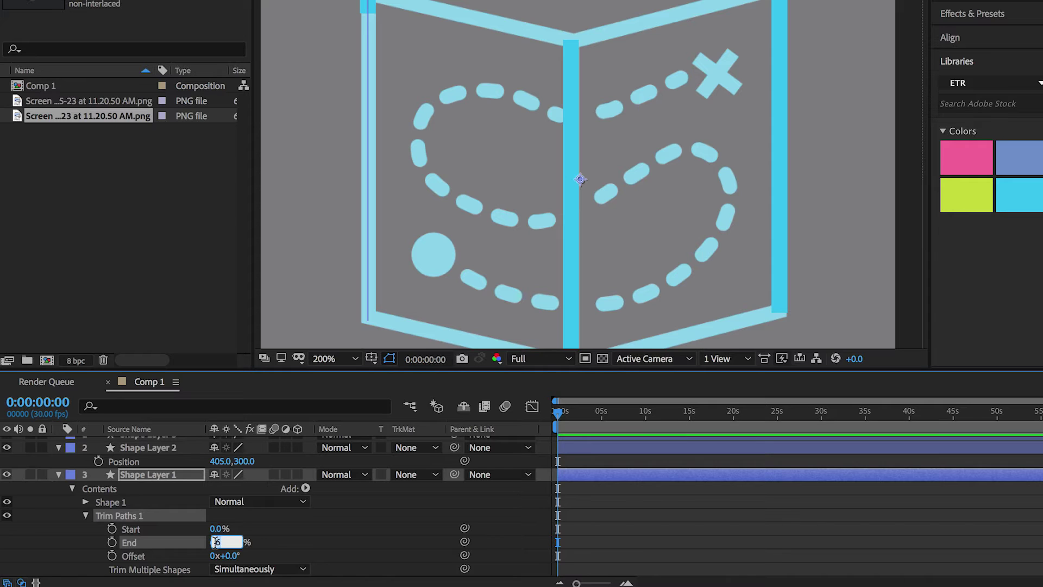
key(Return)
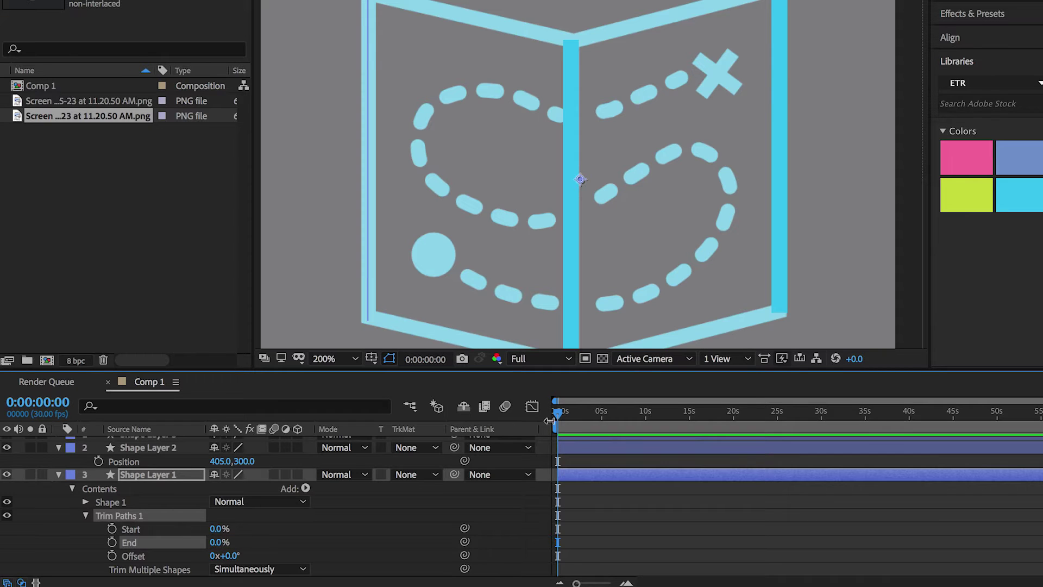
- Add a keyframe for the Trim Paths End value of Shape Layer 1 at 0:00:01:29
drag(558, 413, 578, 428)
key(equal)
key(equal)
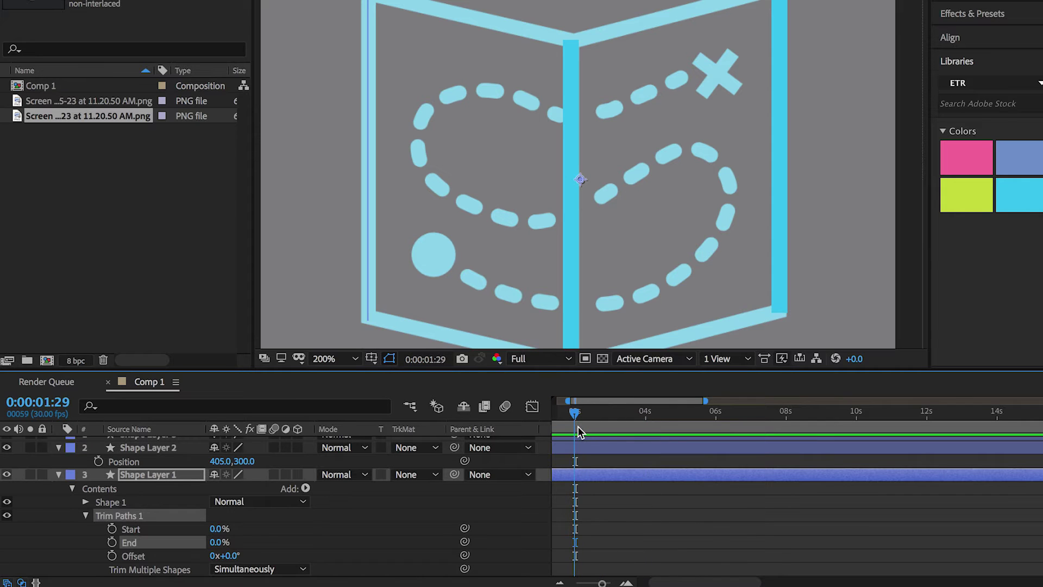
click(112, 542)
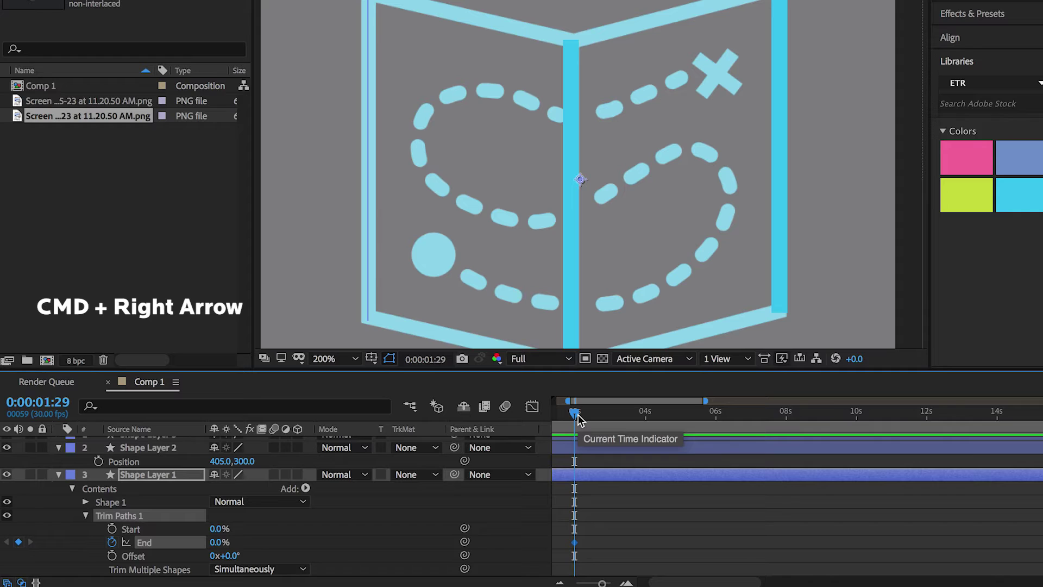
- Set Shape Layer 1's Trim Paths End value to 100% at 0:00:02:09 and preview the line animation from the start
key(super+Right)
key(super+Right)
key(super+Right)
key(super+Right)
key(super+Right)
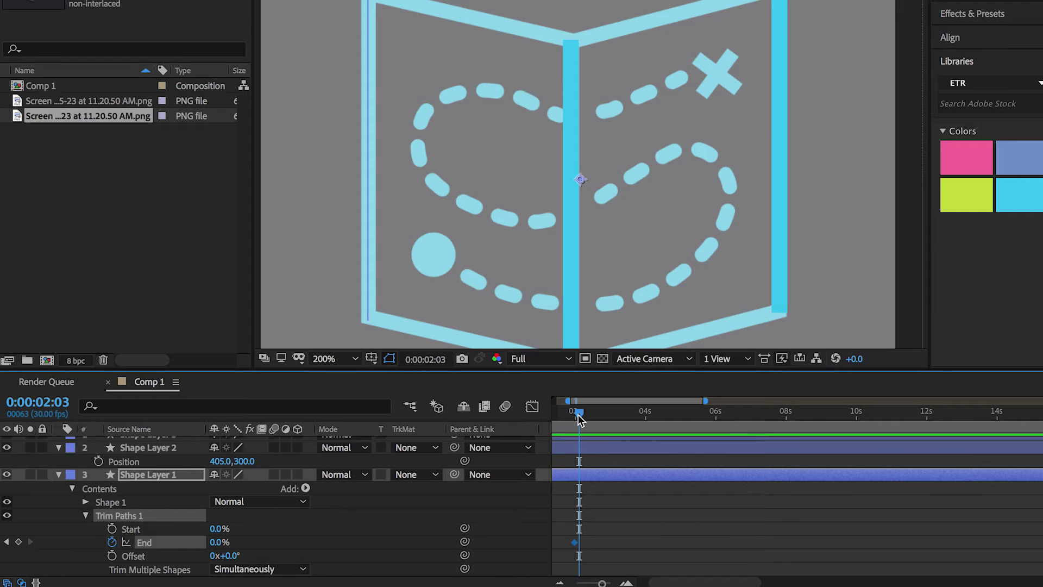
key(super+Right)
key(super+Right)
key(super+Right)
key(super+Right)
key(super+Right)
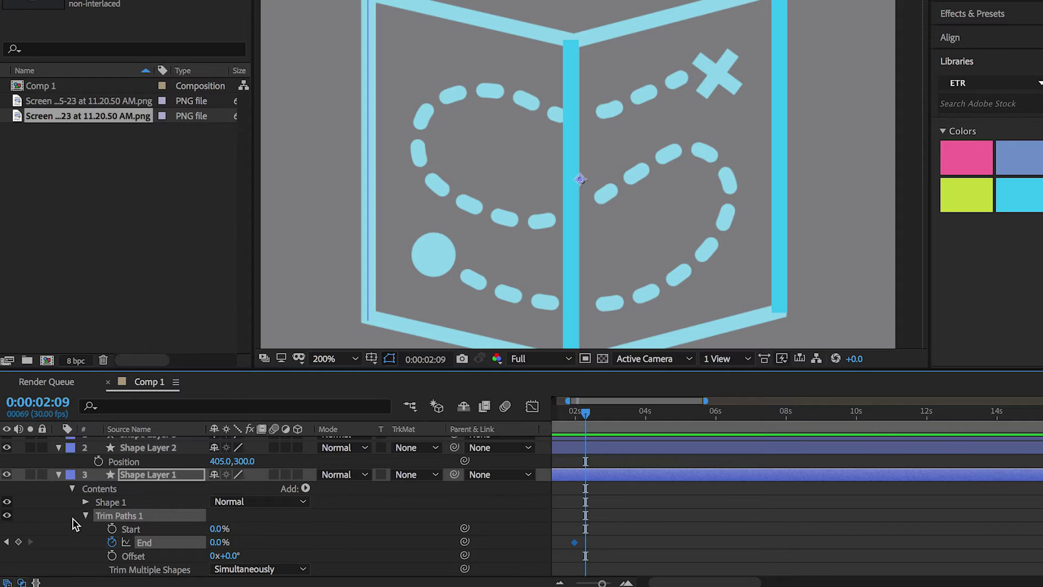
click(220, 542)
text(100)
key(Return)
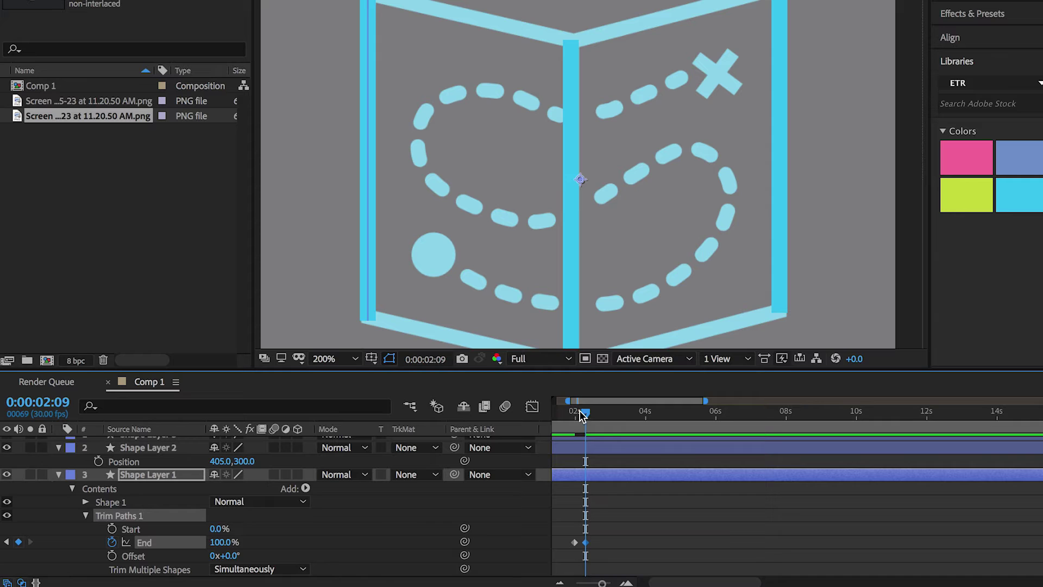
key(Home)
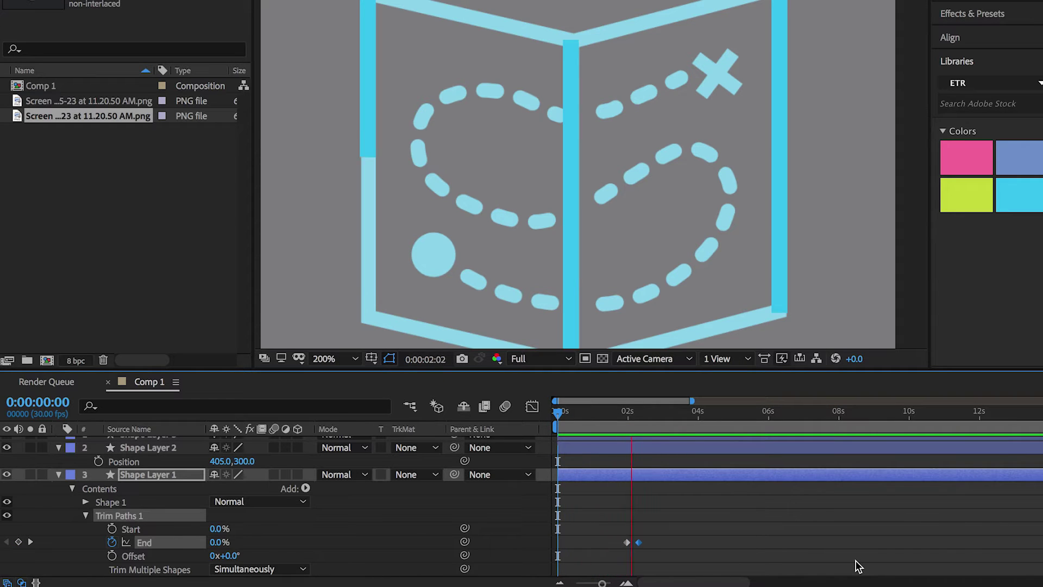
key(space)
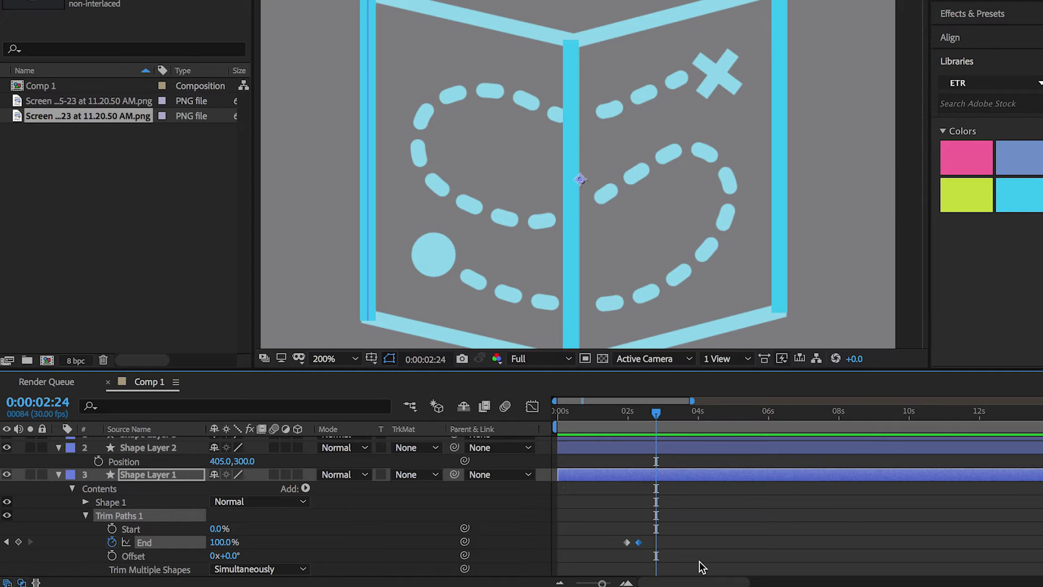
- Apply Easy Ease to both Trim Paths End keyframes of Shape Layer 1
drag(660, 554, 613, 538)
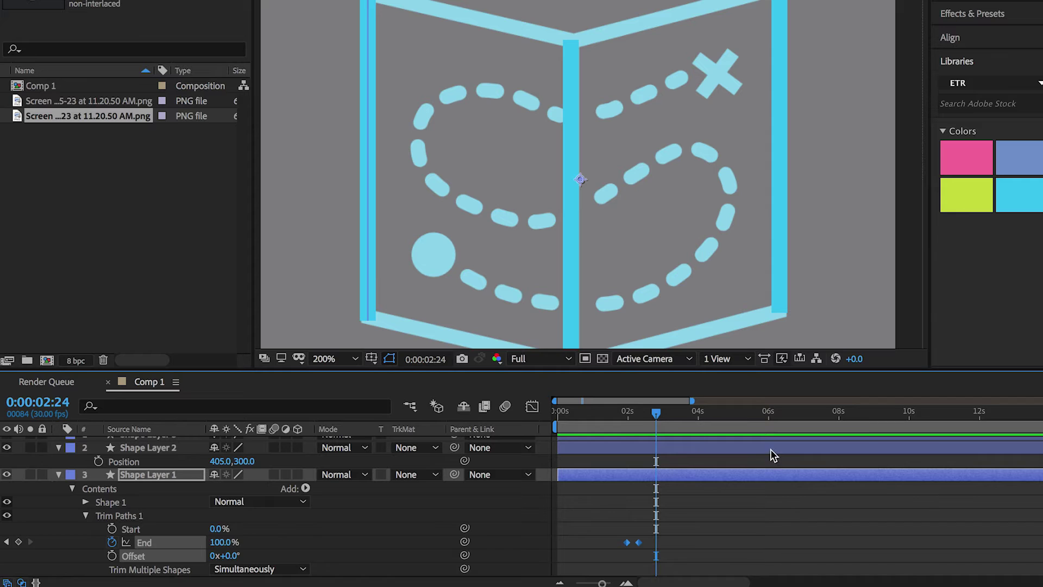
mouse_move(655, 418)
mouse_down()
mouse_move(615, 425)
mouse_move(644, 421)
mouse_up()
drag(622, 526, 658, 544)
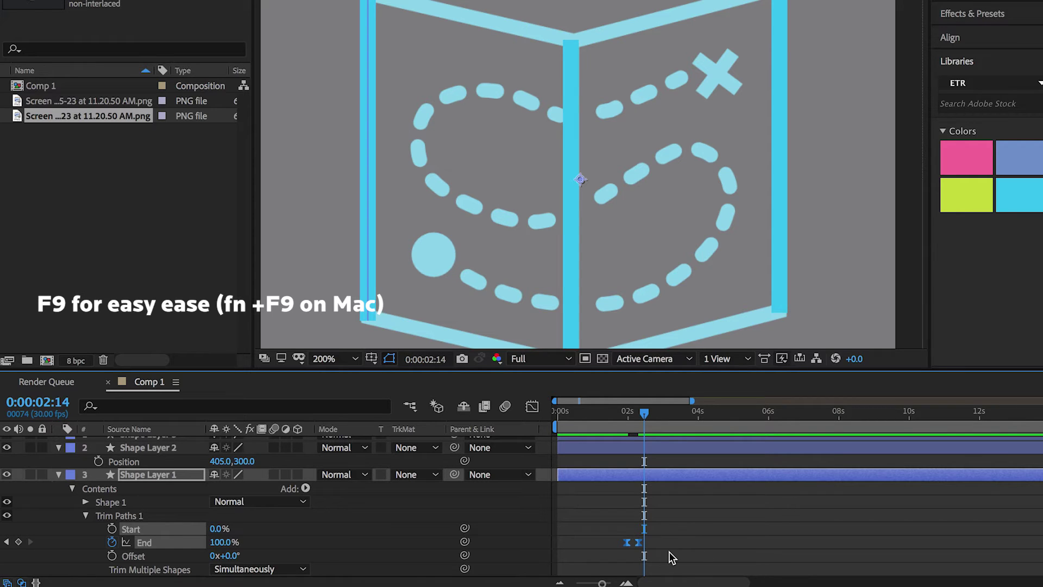
- Display the End keyframes of Shape Layer 1 in the Graph Editor, fit the curve and switch to the speed graph
key(equal)
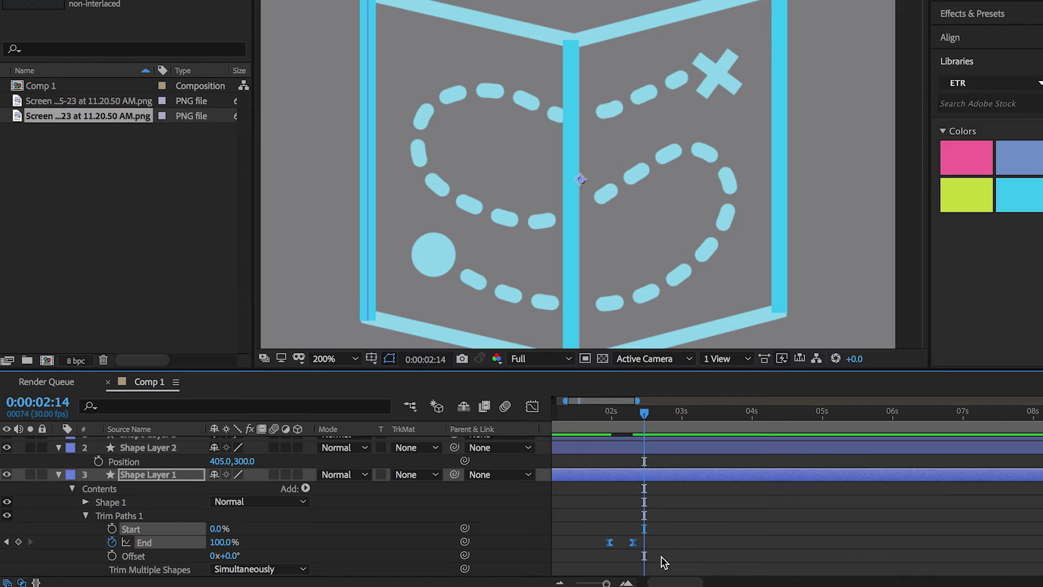
click(532, 406)
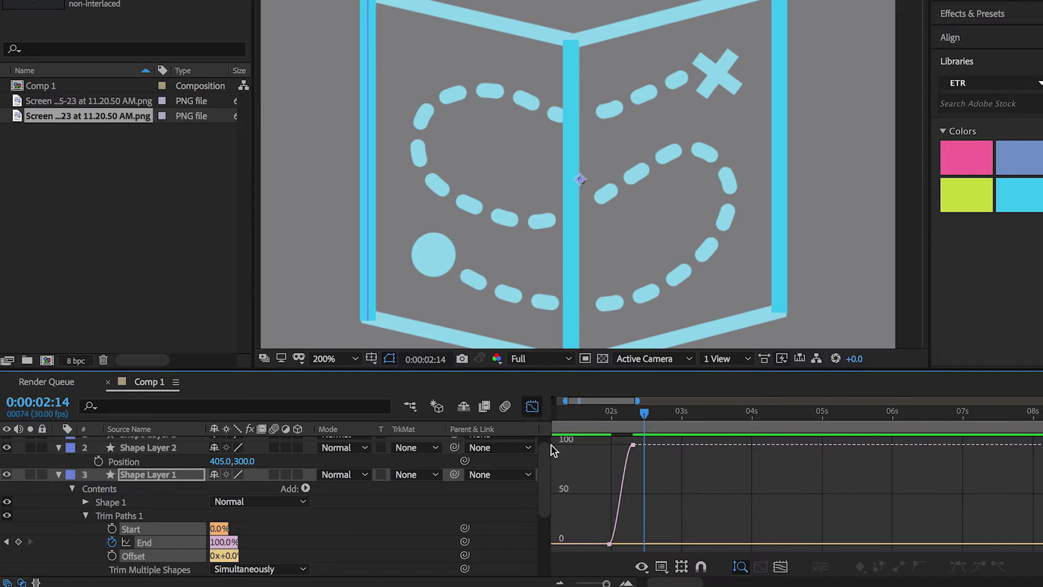
click(643, 568)
click(842, 567)
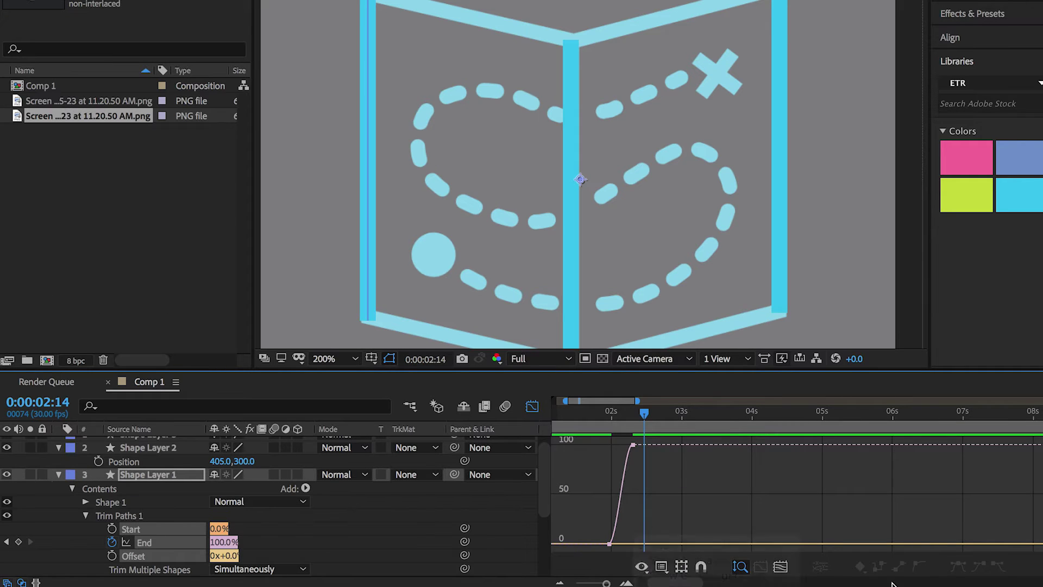
click(741, 568)
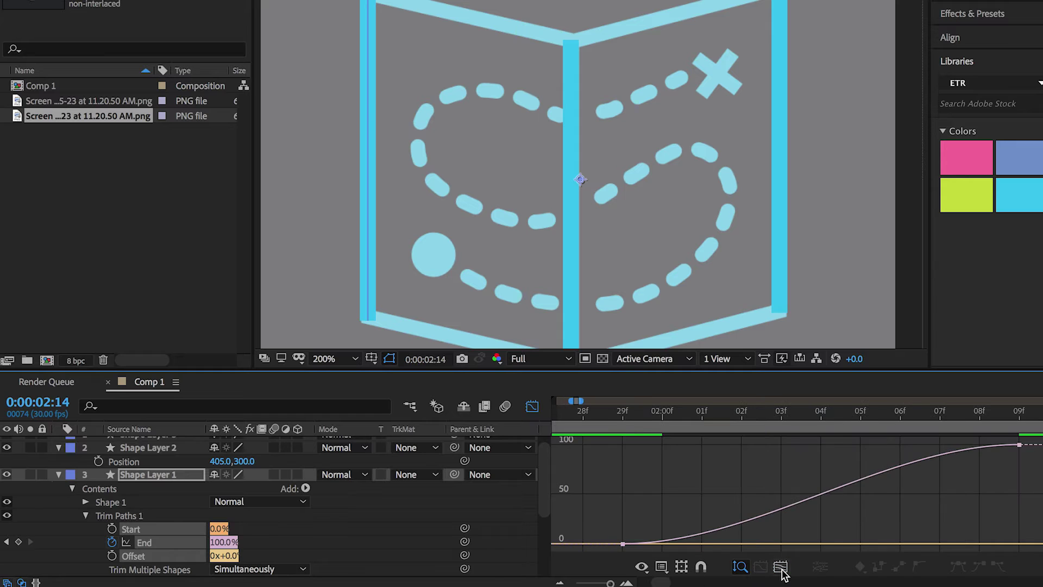
click(623, 413)
click(642, 566)
click(593, 572)
click(667, 571)
click(693, 452)
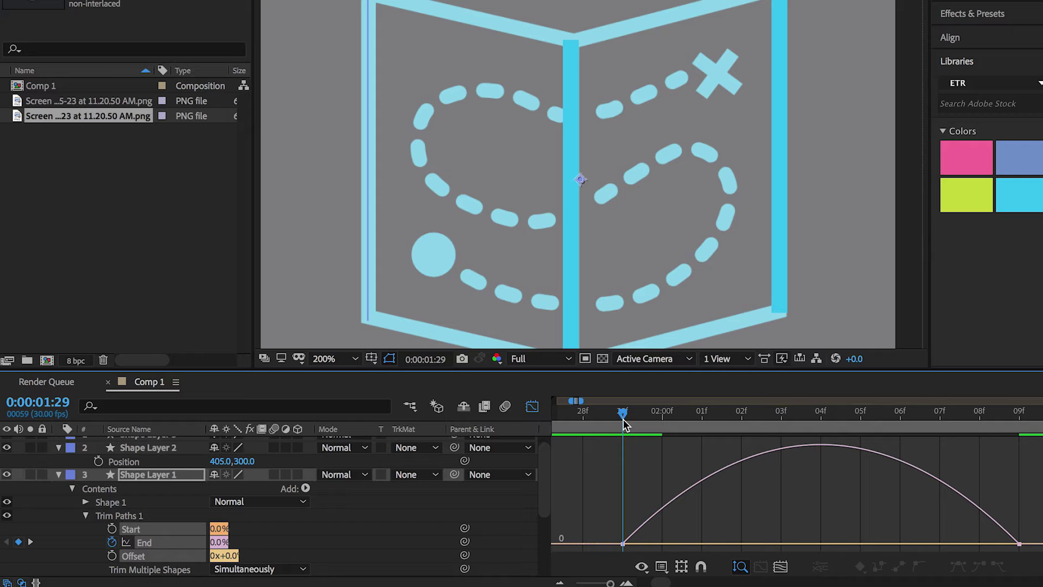
- Scrub between the two End keyframes along the speed graph and preview the eased line animation
drag(623, 419, 1020, 435)
click(575, 413)
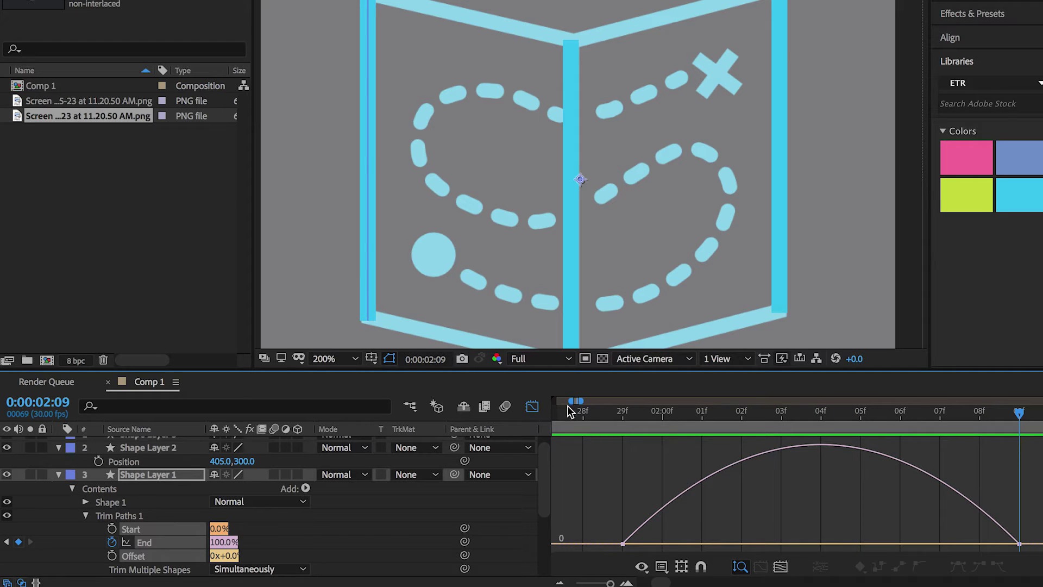
key(space)
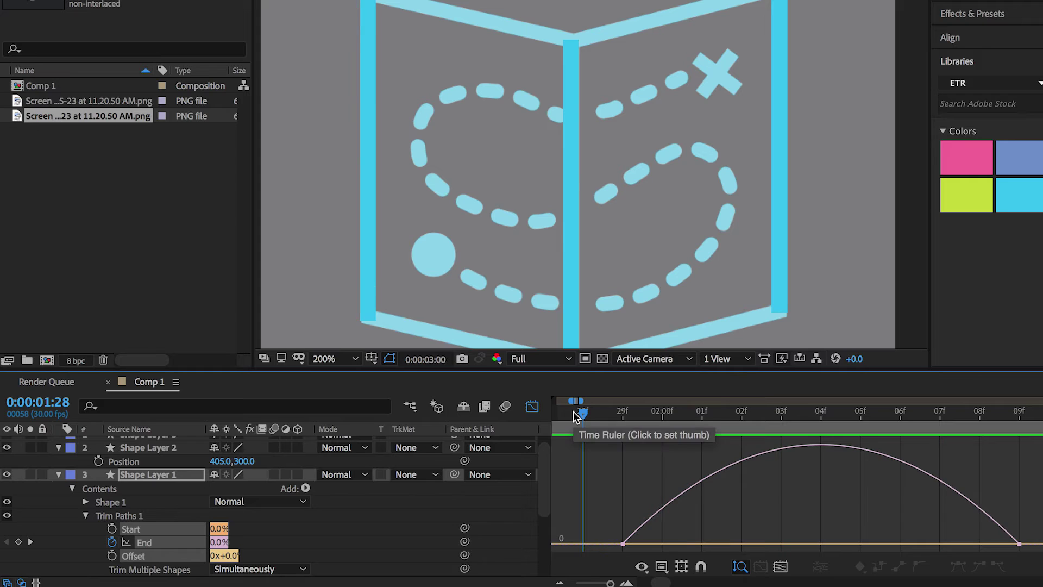
key(space)
key(space)
key(space)
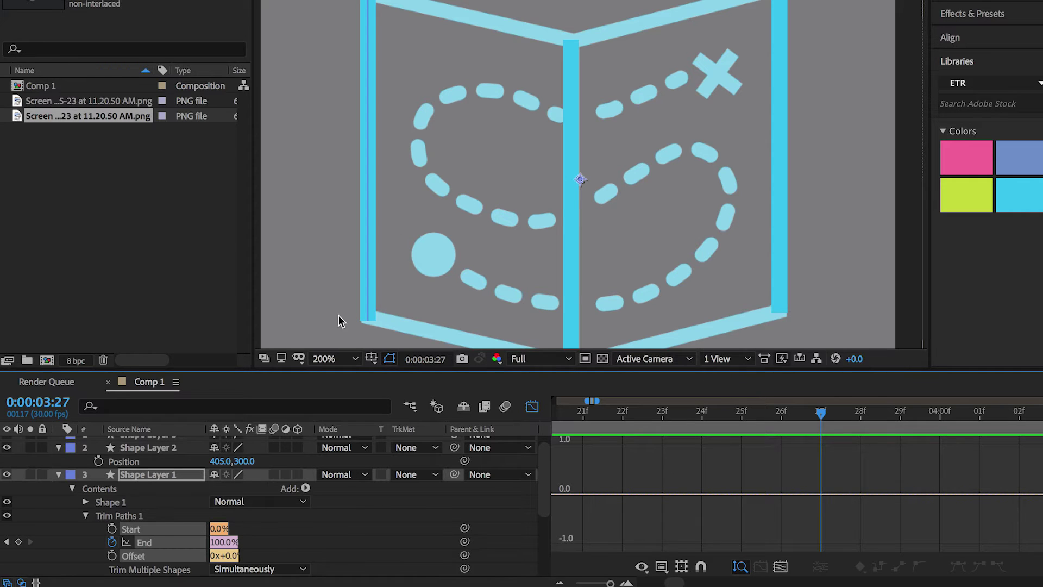
- Close the Graph Editor and show only the keyframed End property of Shape Layer 1 in the timeline
click(59, 475)
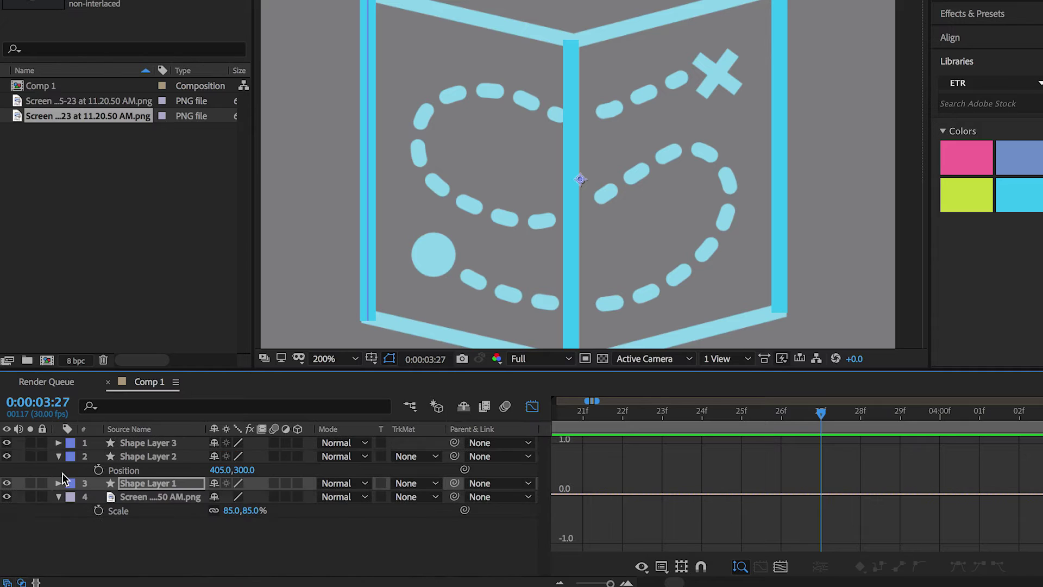
click(533, 406)
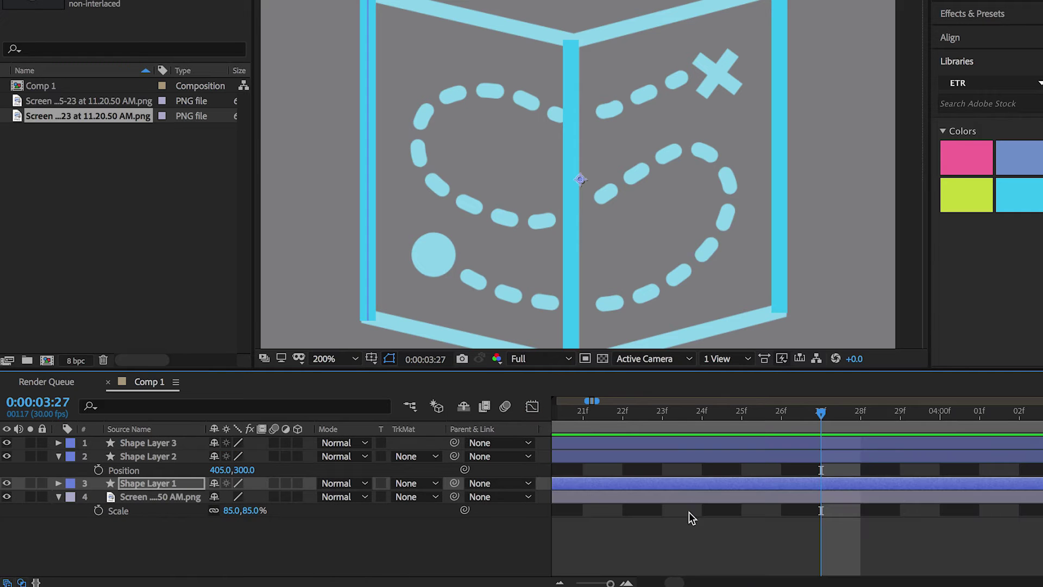
key(Page_Up)
key(Page_Up)
key(Page_Up)
key(Page_Up)
key(Page_Up)
key(Page_Up)
key(Page_Up)
key(Page_Up)
key(Page_Up)
key(Page_Up)
key(Page_Up)
key(Page_Up)
key(Page_Up)
key(Page_Up)
key(Page_Up)
key(Page_Up)
key(Page_Up)
key(Page_Up)
key(Page_Up)
key(Page_Up)
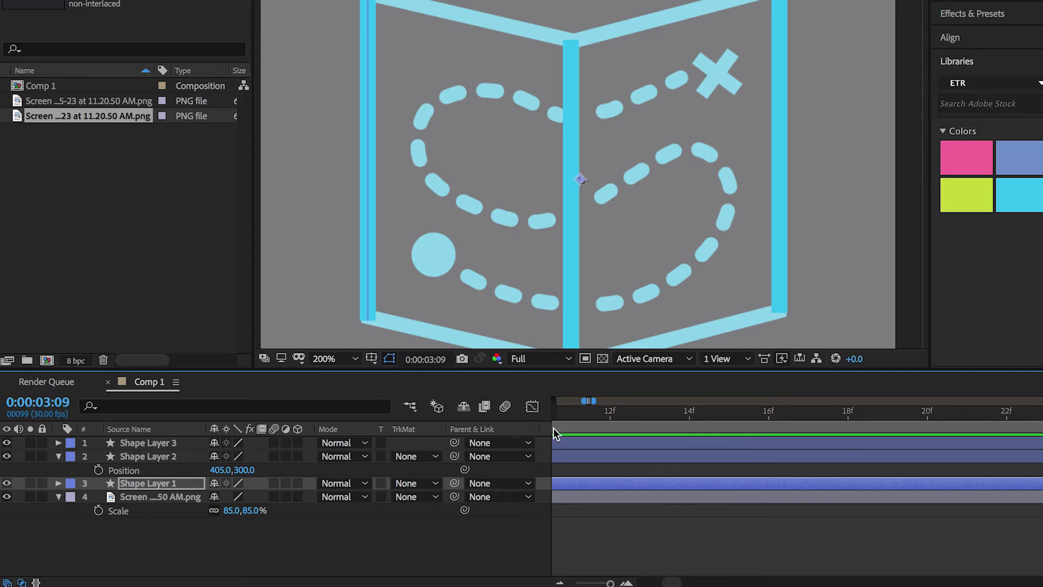
key(u)
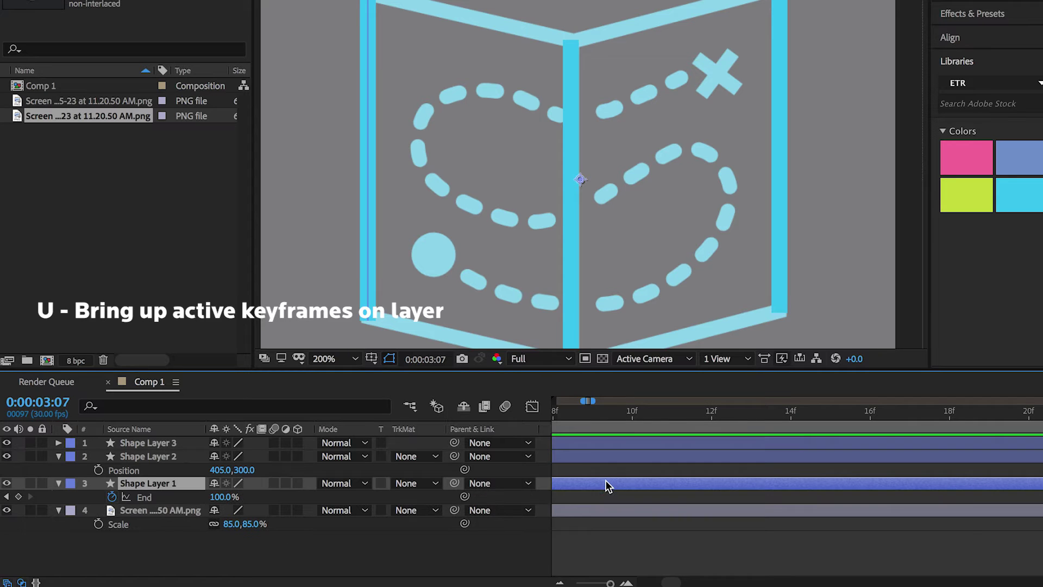
scroll(626, 476, right, 3)
scroll(575, 484, right, 15)
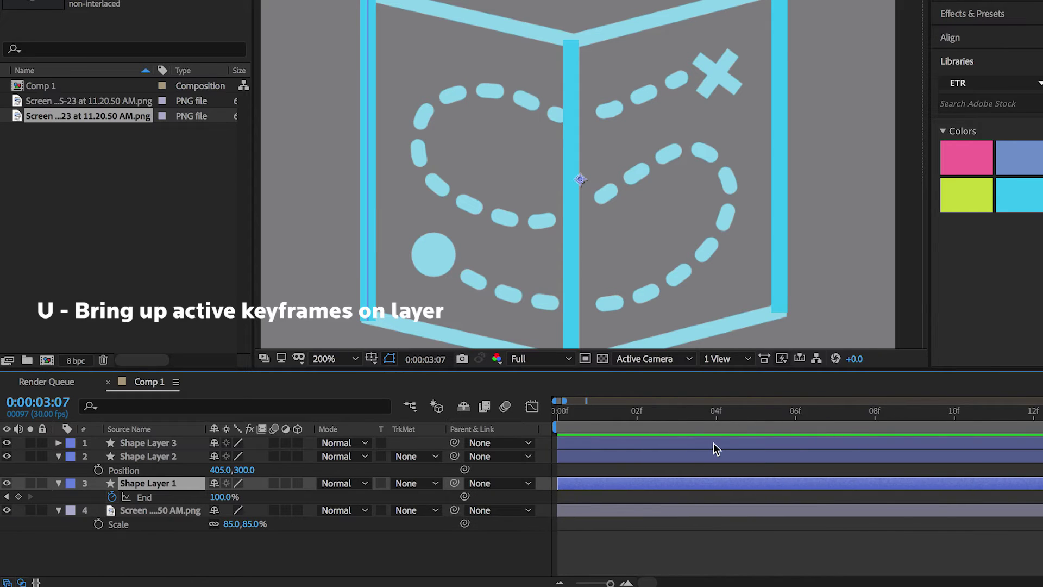
key(minus)
key(minus)
key(minus)
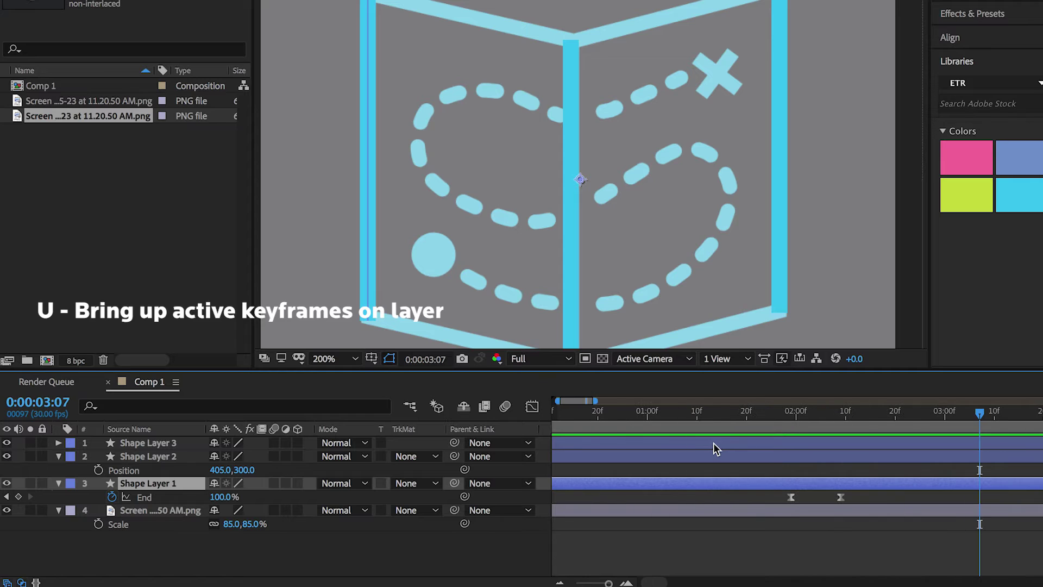
- Copy both End keyframes of Shape Layer 1 and move the current time to 0:00:02:19
drag(858, 500, 777, 492)
key(ctrl+c)
drag(979, 414, 841, 435)
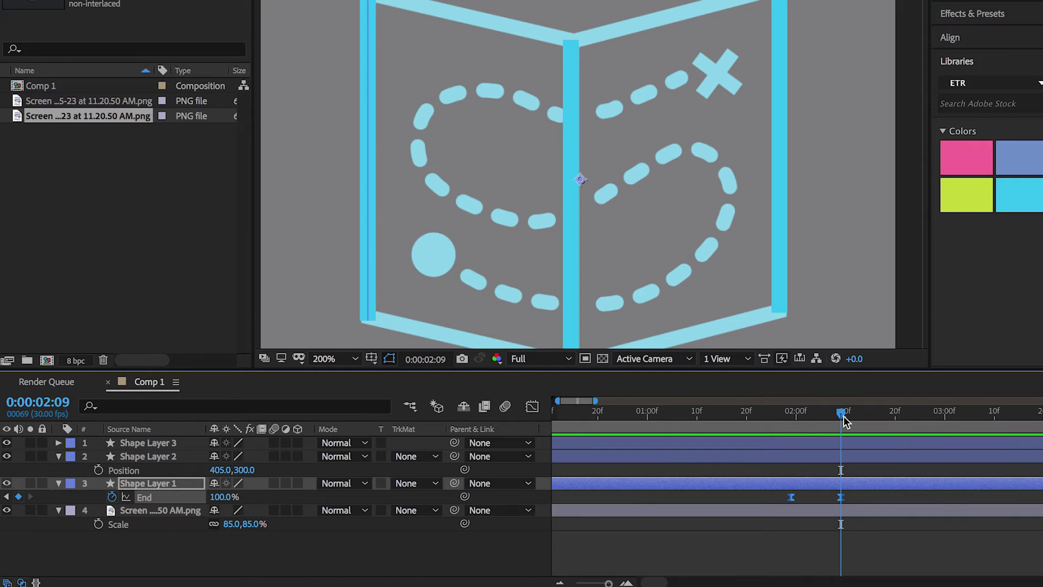
click(858, 415)
drag(860, 415, 893, 416)
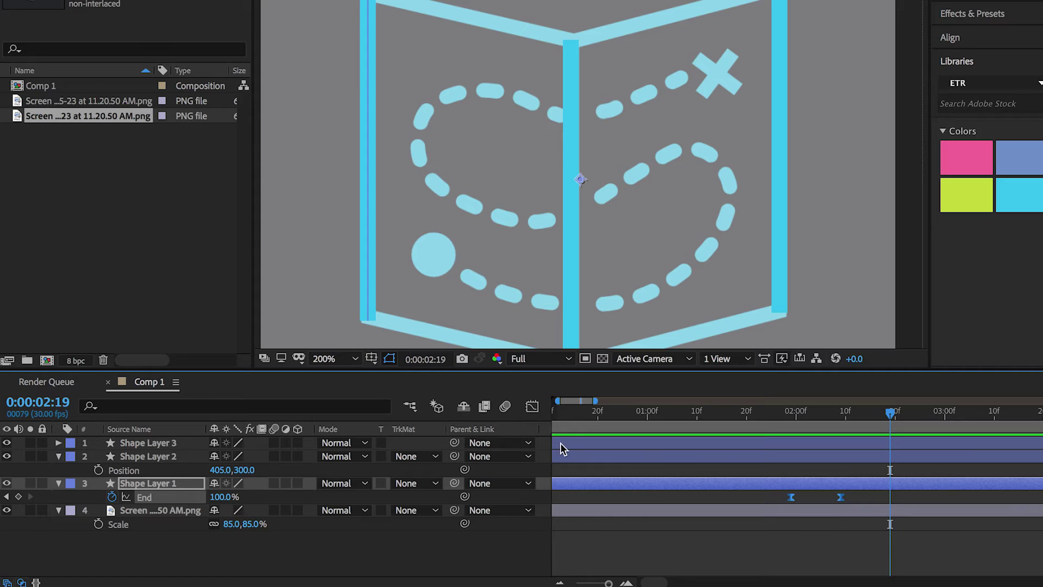
- Add Trim Paths to Shape Layer 2, the centre fold line, and paste the copied End keyframes at 0:00:02:19
click(641, 462)
click(649, 458)
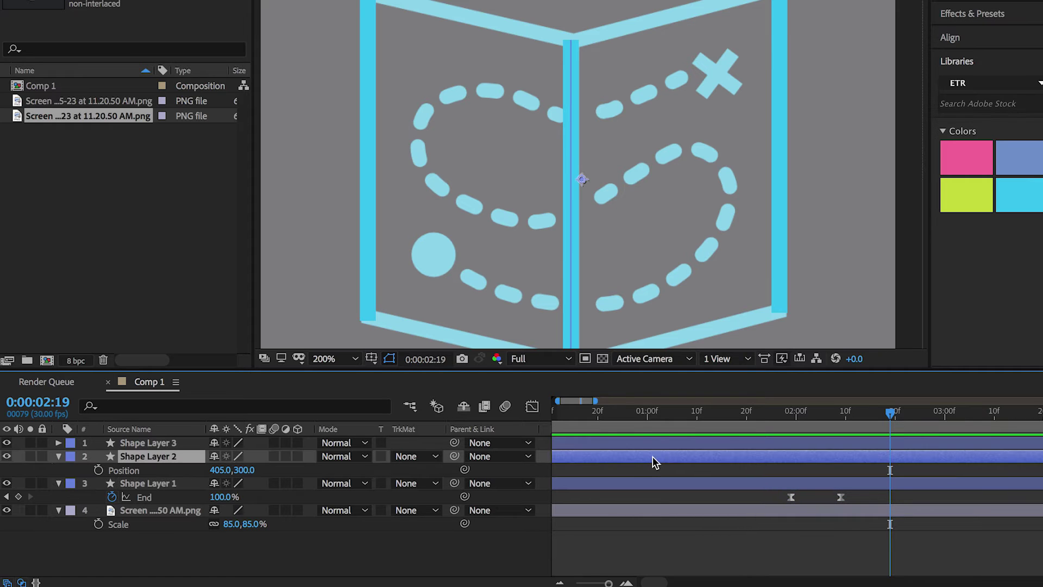
click(58, 456)
click(58, 456)
click(306, 469)
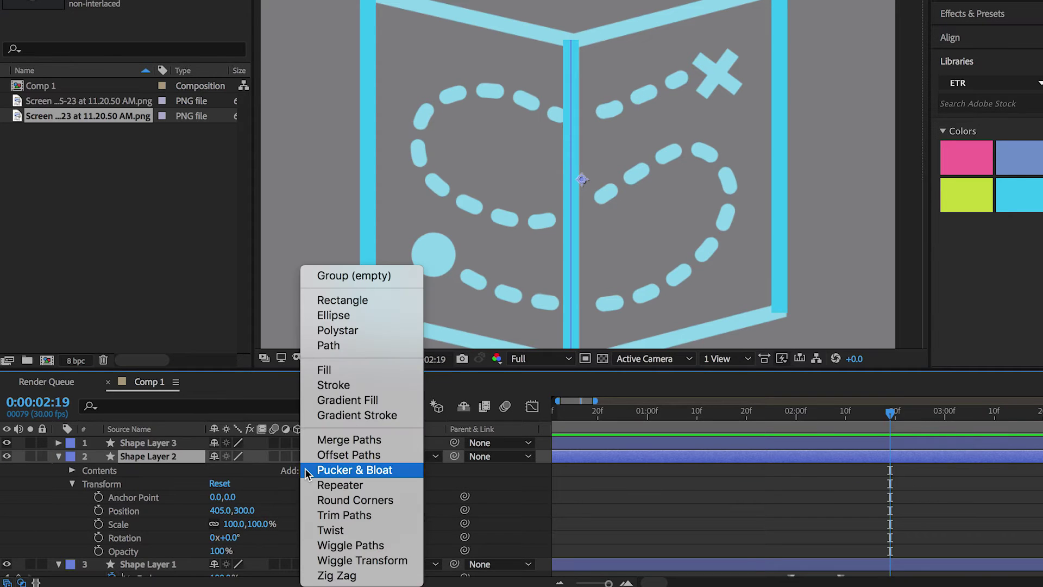
click(349, 516)
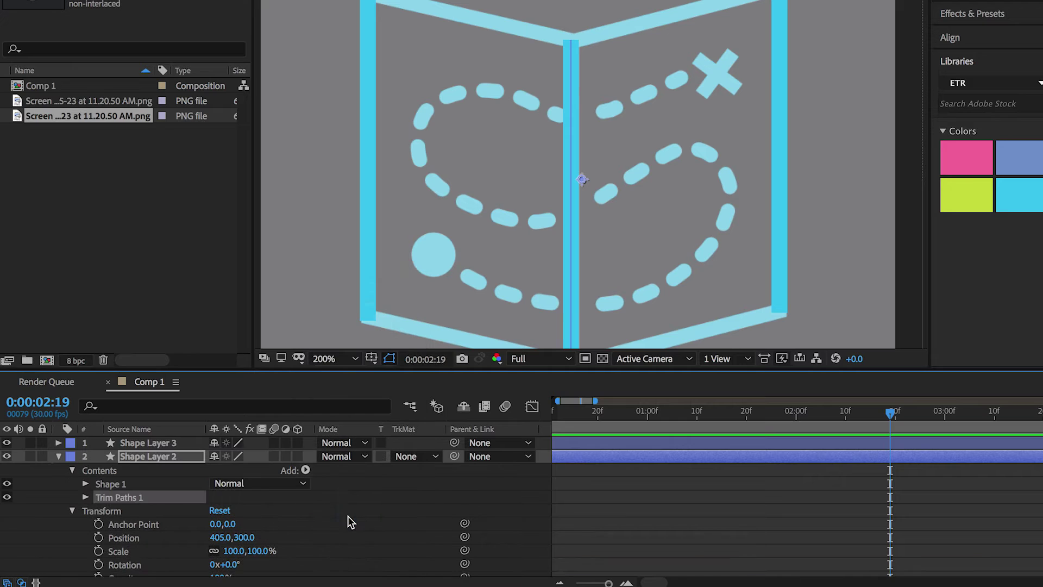
key(ctrl+v)
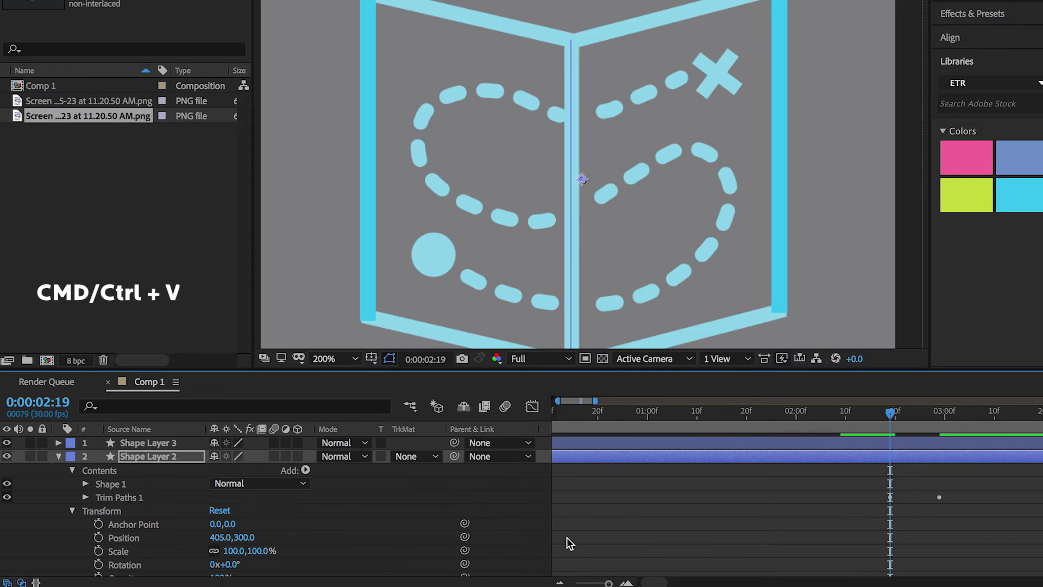
- Shift Shape Layer 2 about six frames earlier in the timeline, previewing the line timing before and after
click(602, 424)
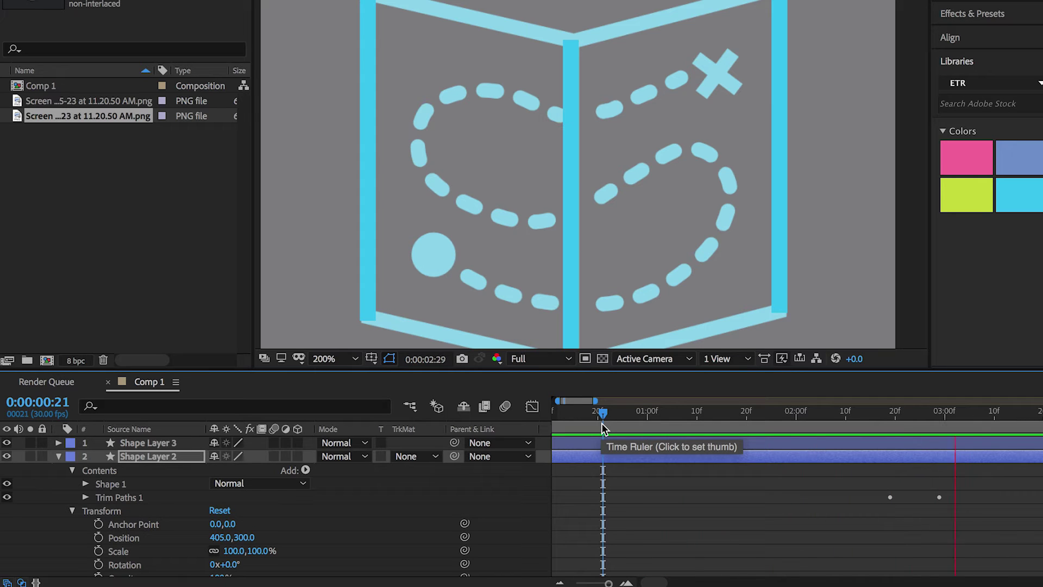
key(space)
drag(853, 460, 823, 459)
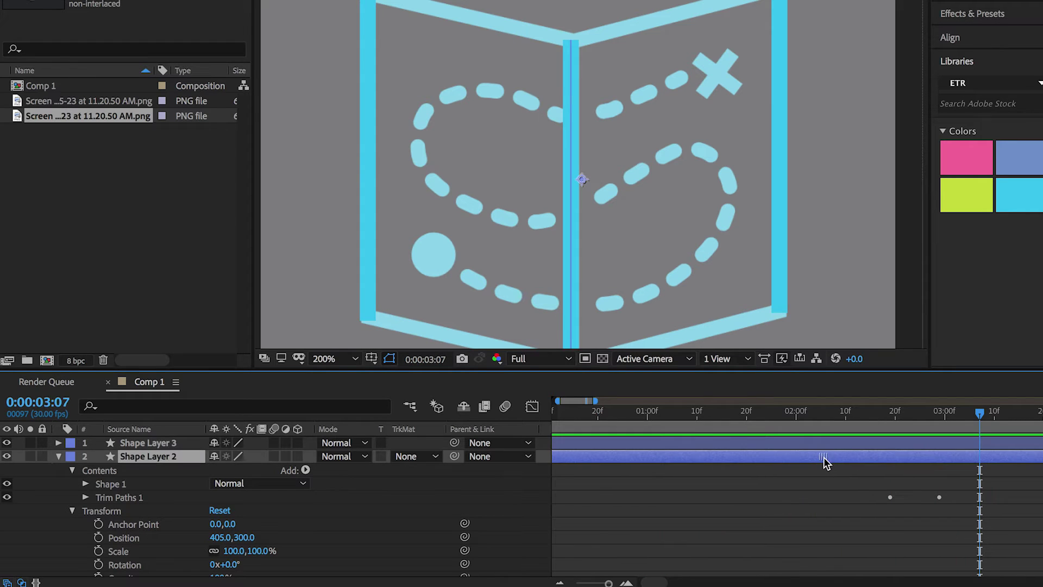
click(593, 414)
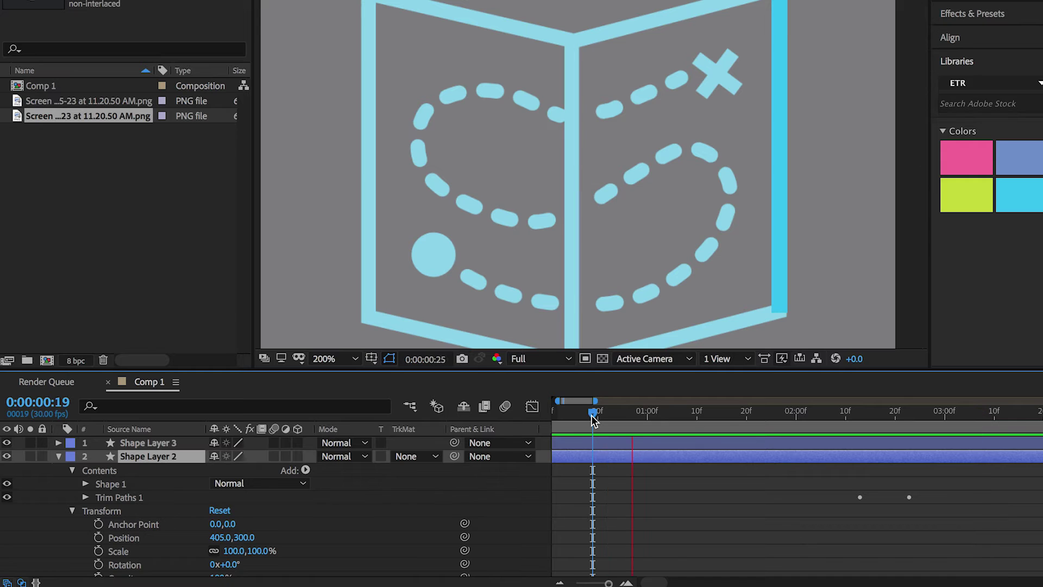
key(space)
scroll(908, 491, down, 3)
scroll(908, 492, up, 2)
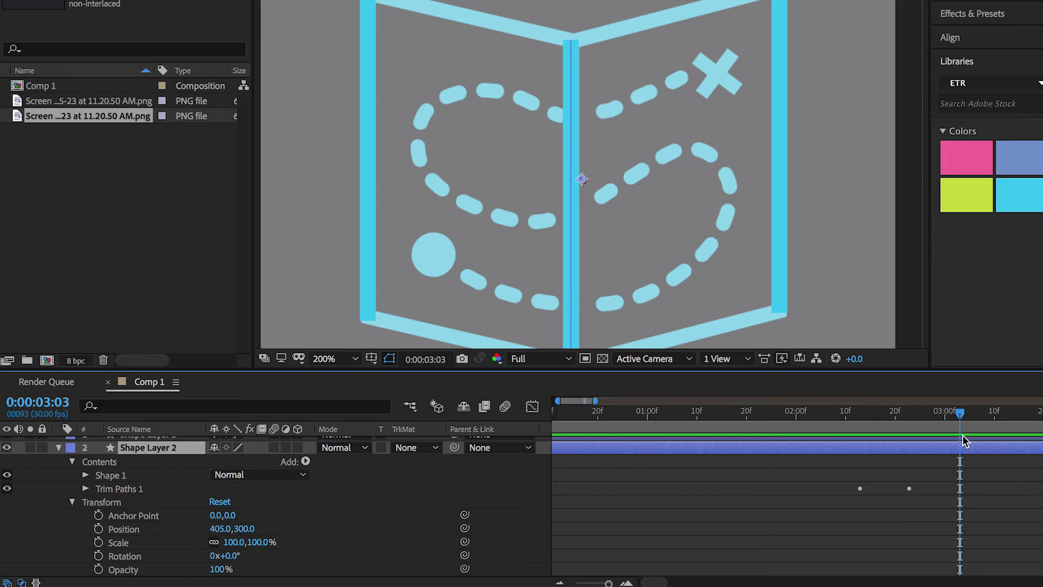
- Shift Shape Layer 2 earlier so its first Trim Paths keyframe falls at 0:00:02:09, level with Shape Layer 1's last End keyframe
click(833, 415)
scroll(925, 529, down, 2)
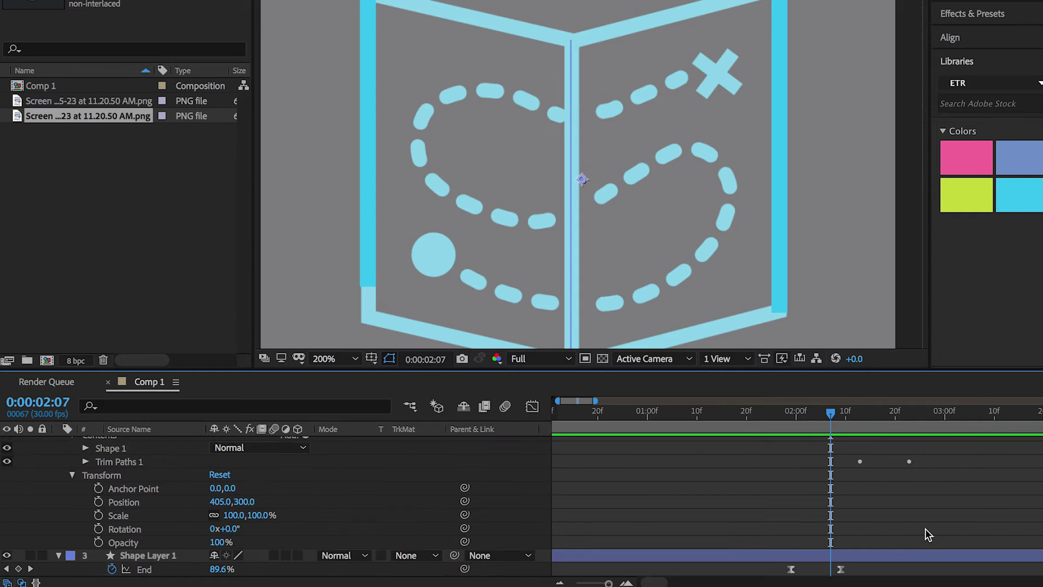
drag(832, 413, 801, 452)
scroll(917, 492, up, 1)
scroll(917, 492, right, 2)
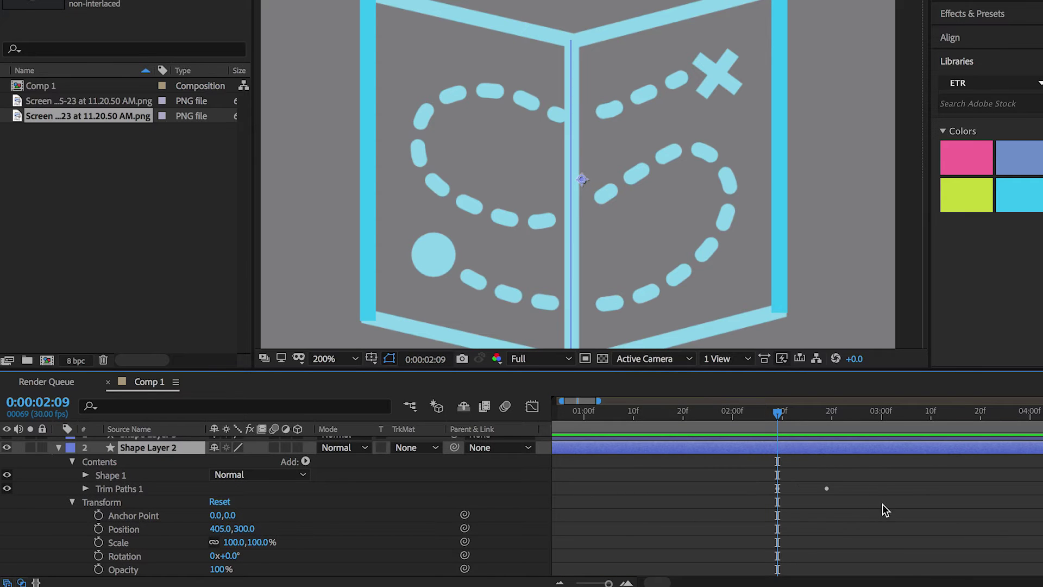
- Show only the keyframed End property of Shape Layer 2 in the timeline
key(u)
key(u)
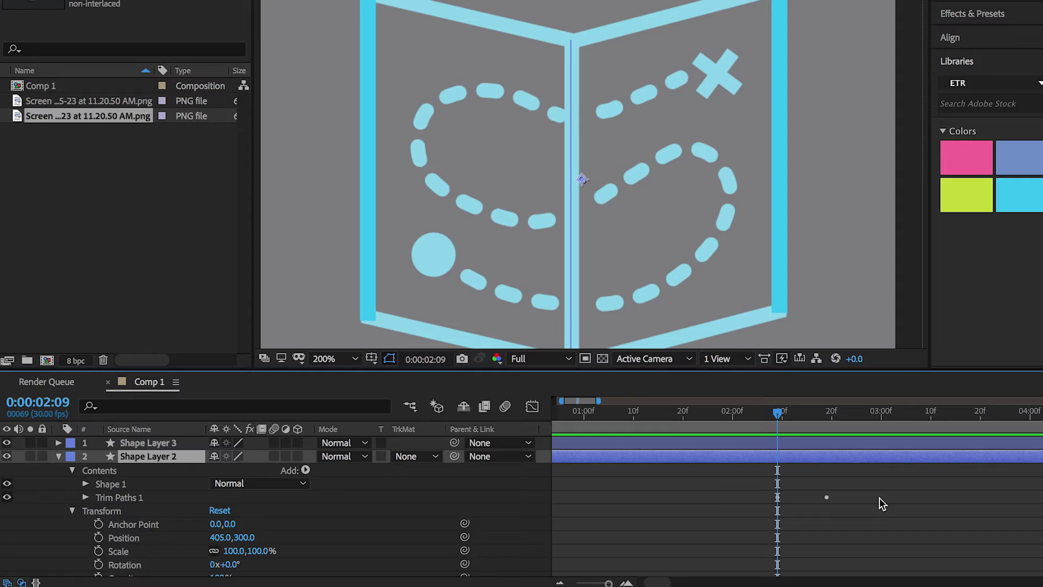
scroll(879, 498, right, 1)
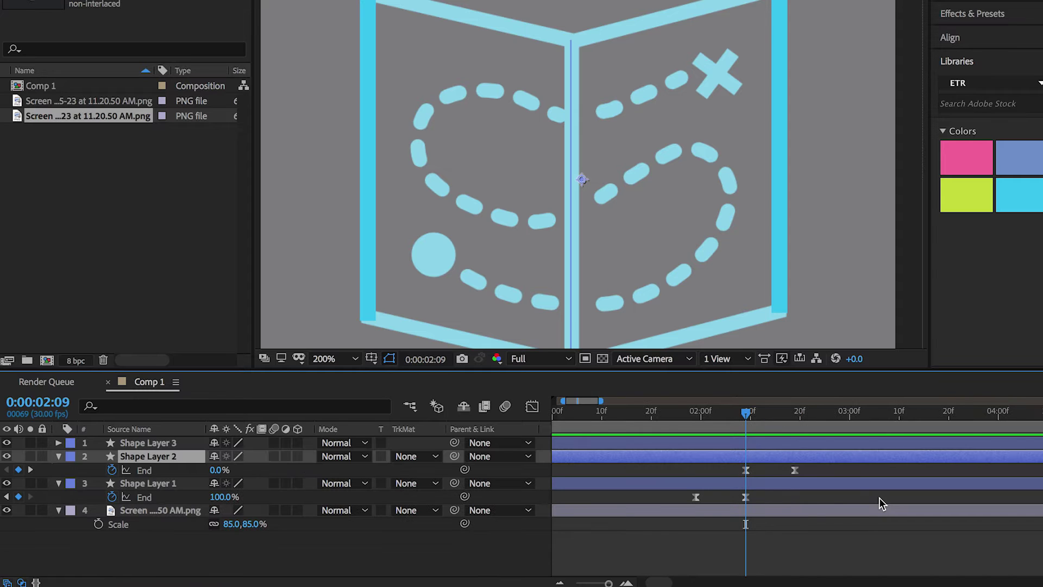
- Add Trim Paths to Shape Layer 3, the map's far-right edge line, and paste the copied End keyframes at 0:00:02:19
click(770, 442)
click(58, 443)
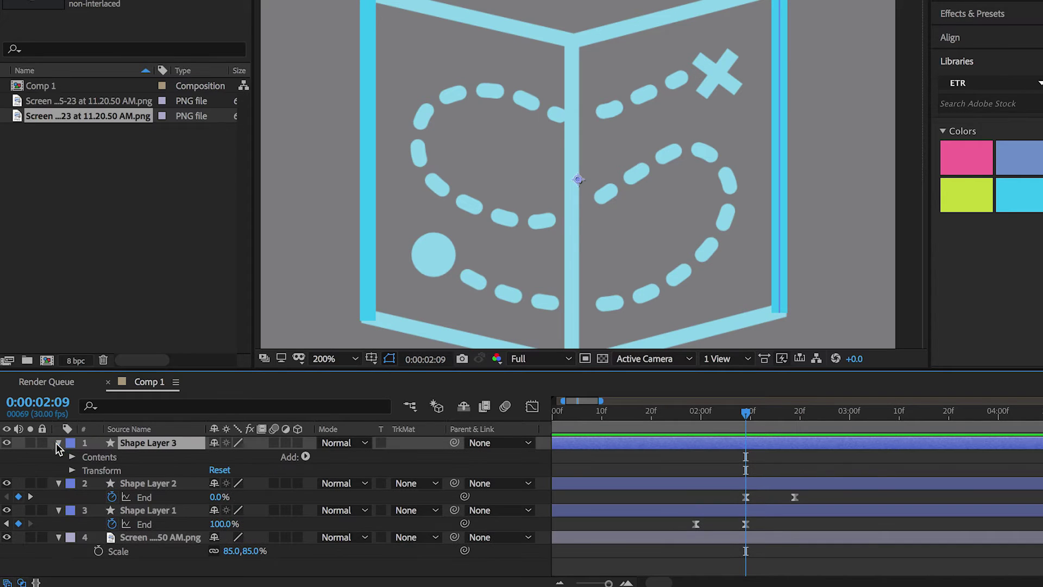
click(305, 457)
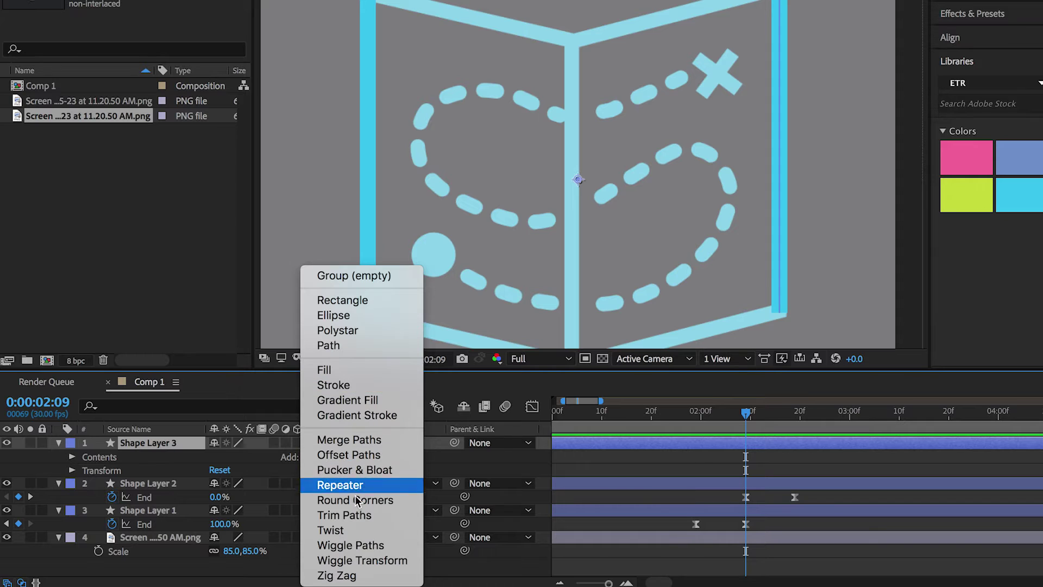
click(348, 515)
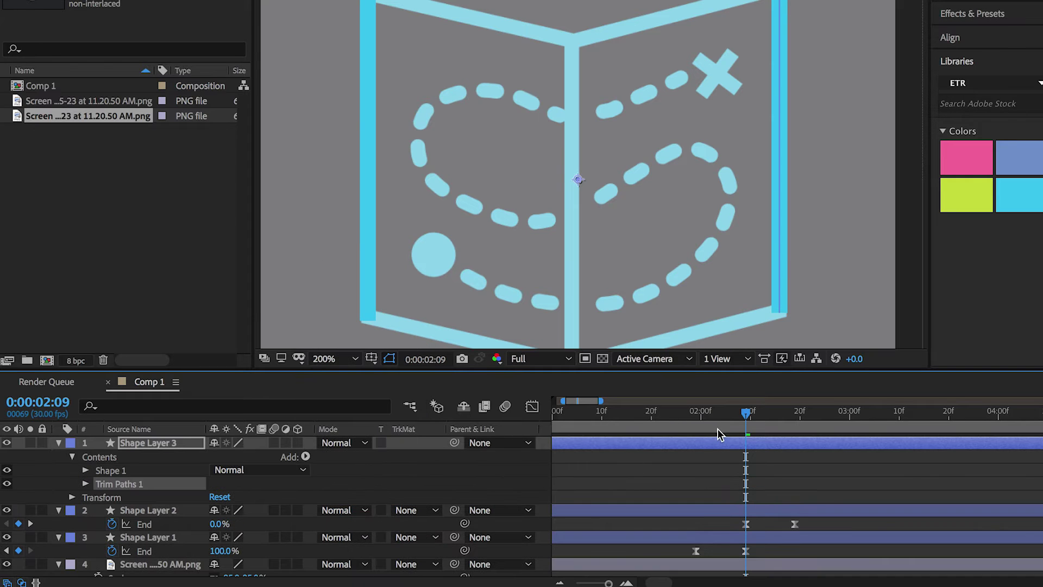
drag(777, 419, 797, 422)
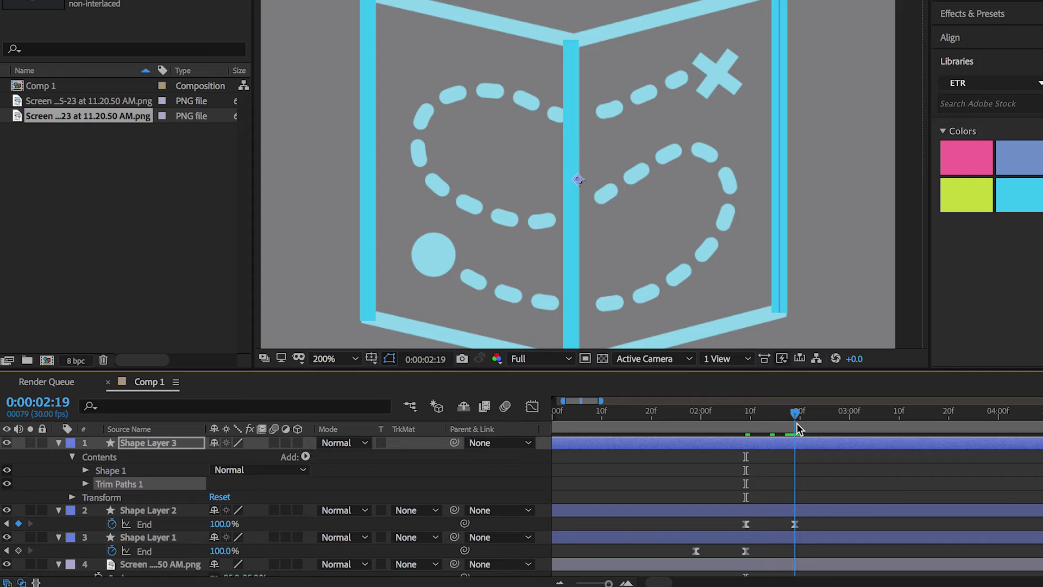
click(814, 442)
key(ctrl+v)
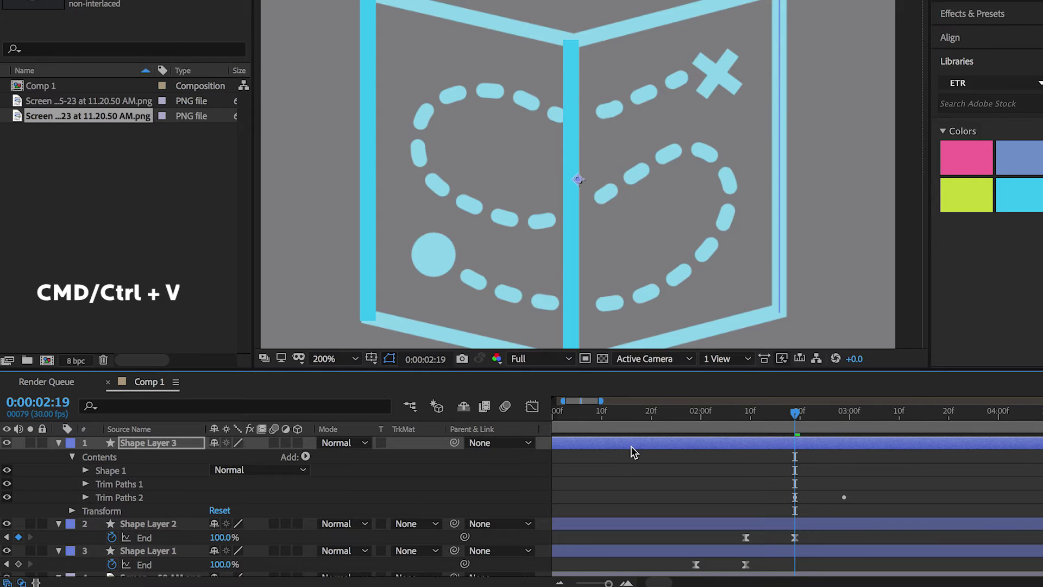
- Hide the reference screenshot layer and preview the three vertical lines drawing on from the start of the composition
scroll(668, 480, down, 2)
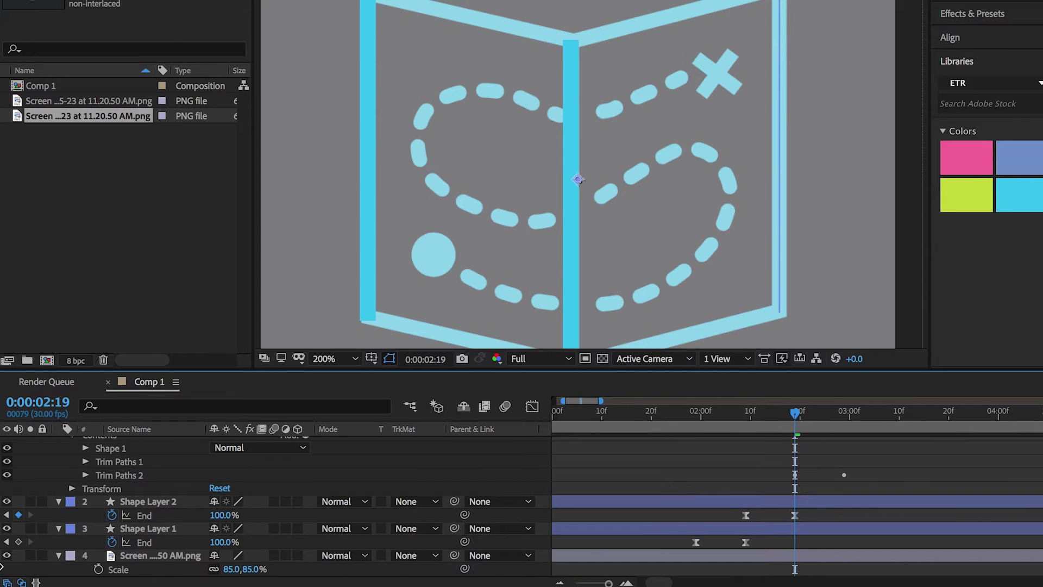
click(7, 555)
drag(582, 419, 517, 424)
key(minus)
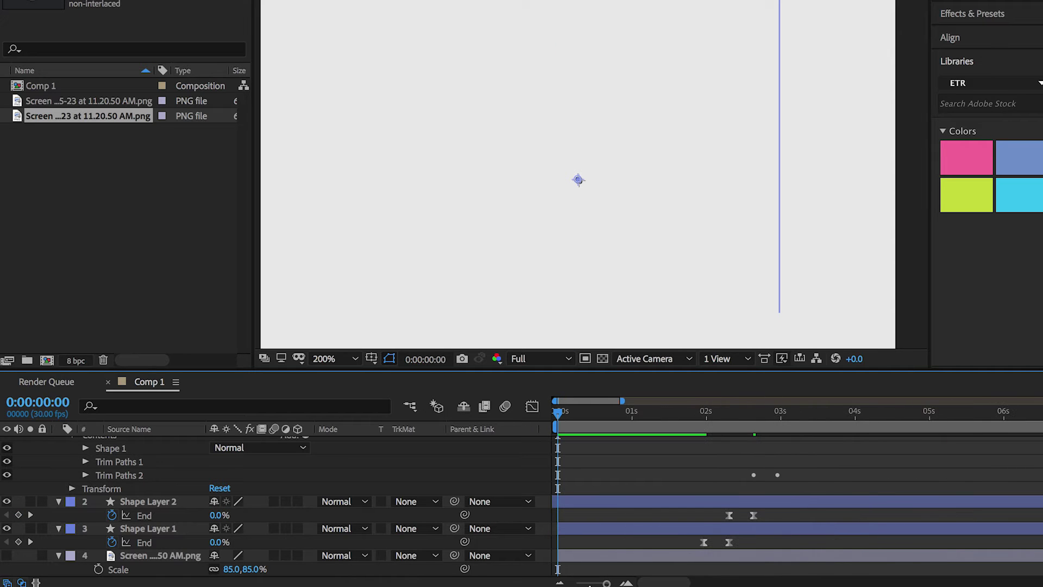
key(comma)
key(space)
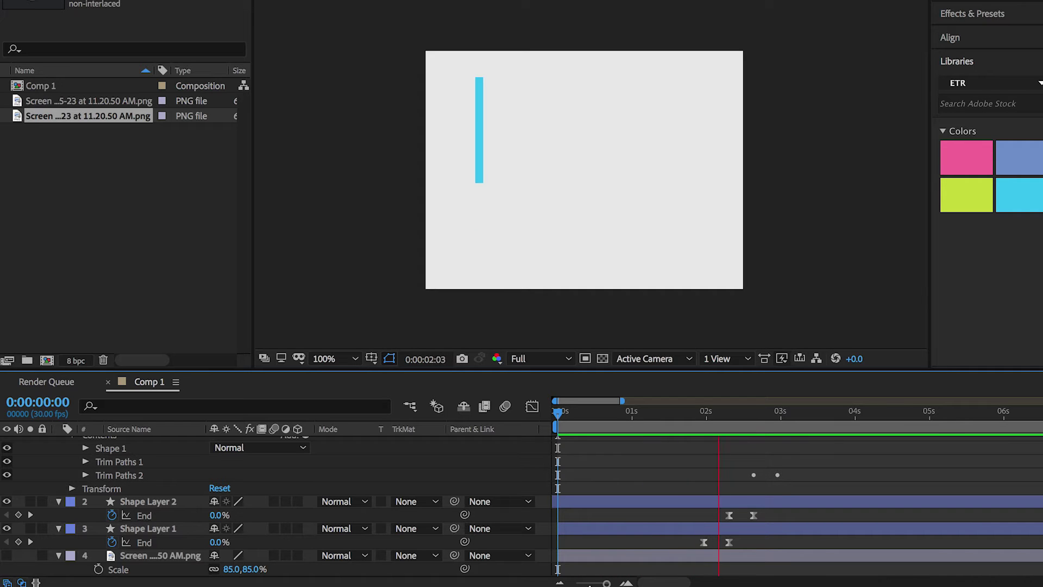
key(space)
click(822, 542)
click(854, 521)
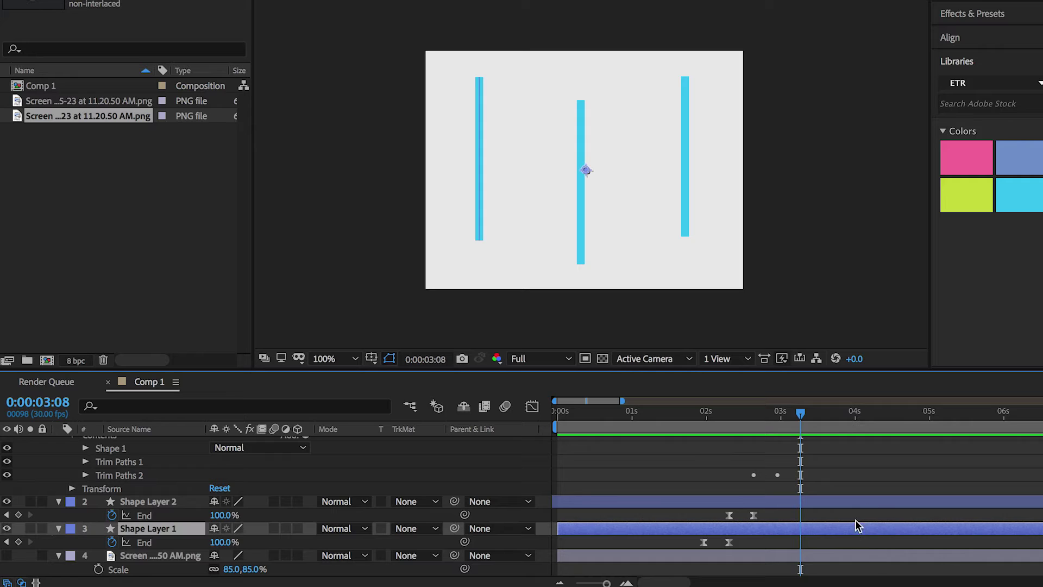
- Move the work area start to just before one second and preview the line animation from 0:00:00:28
drag(552, 433, 617, 429)
click(628, 417)
key(space)
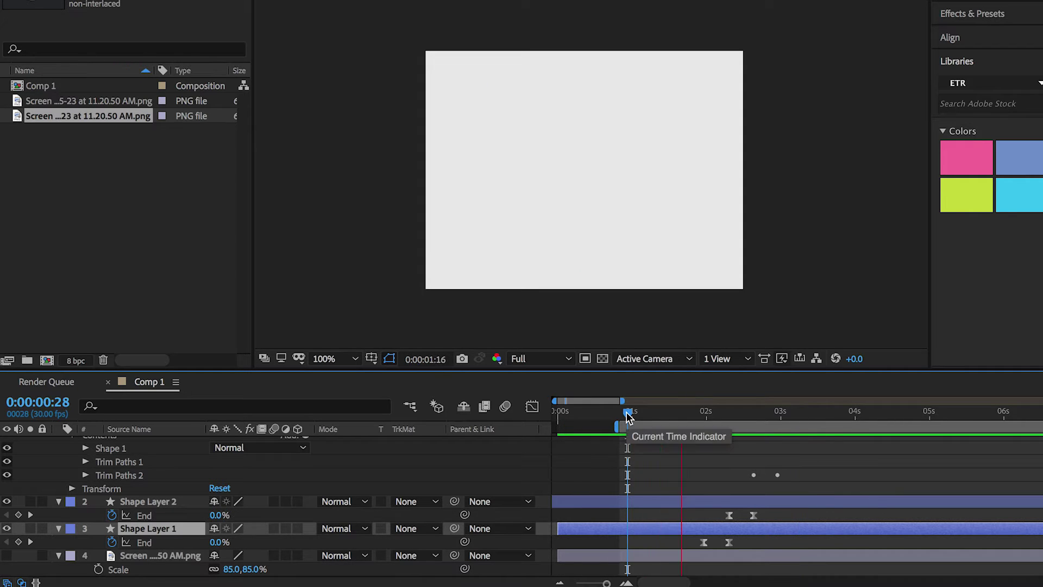
key(space)
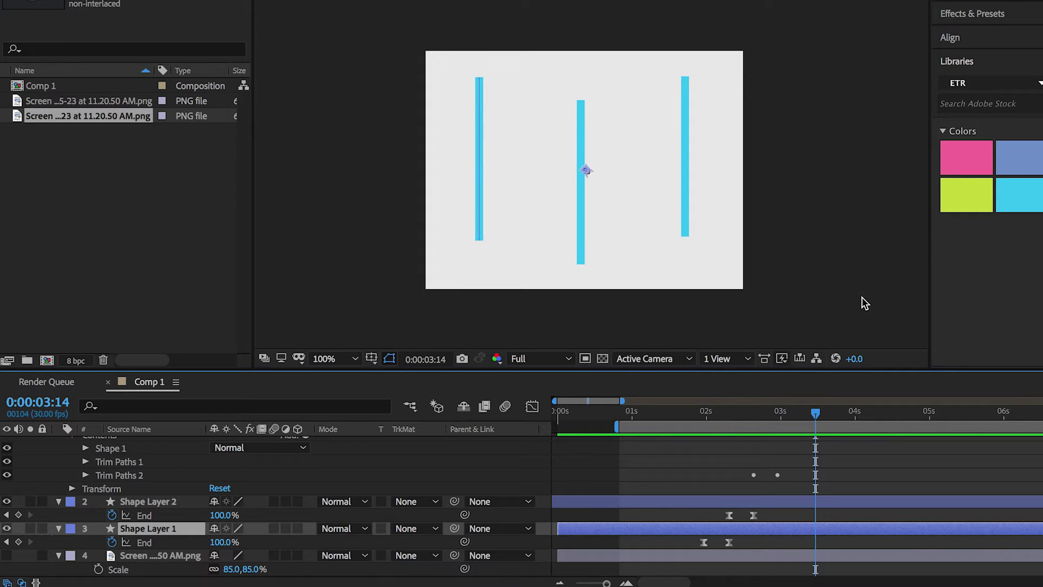
- Show the reference screenshot layer again and create a new empty shape layer
key(period)
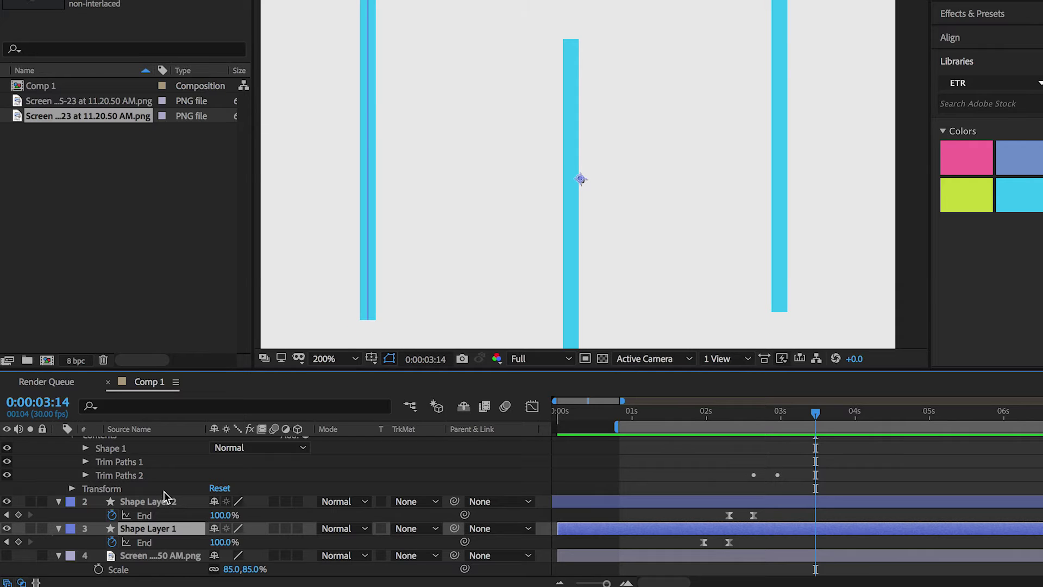
click(7, 555)
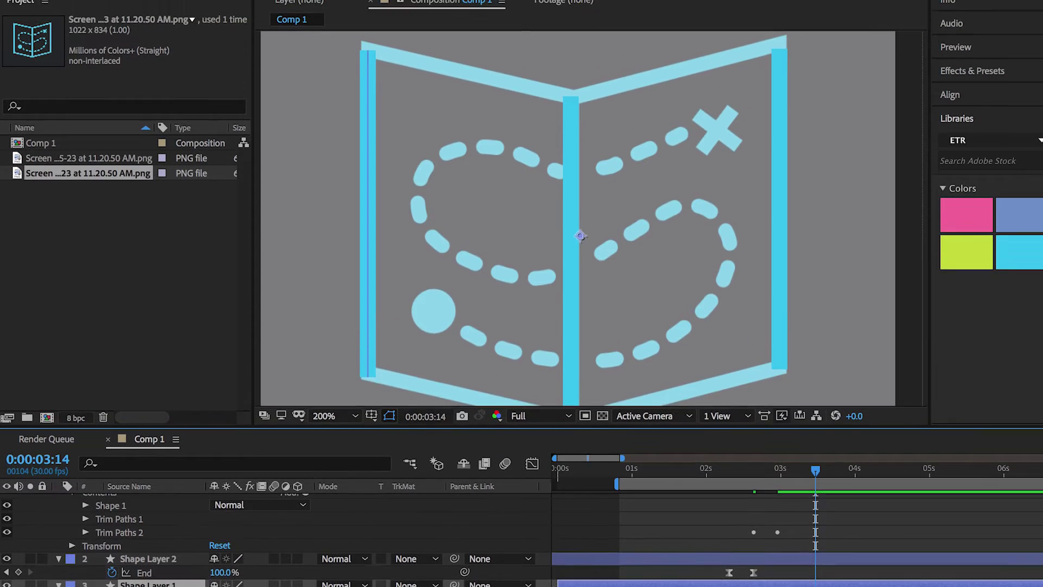
click(165, 41)
key(v)
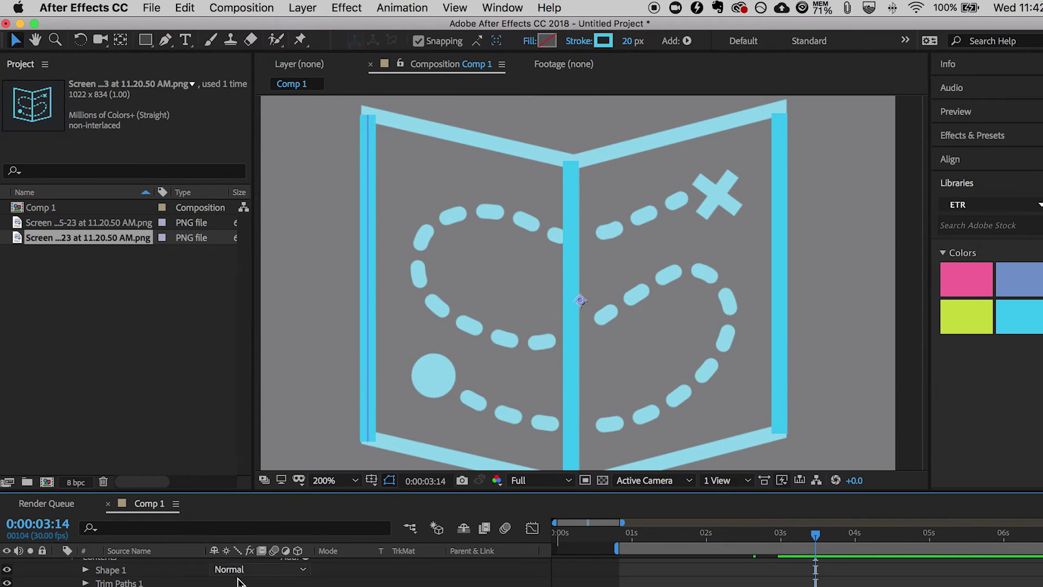
click(136, 586)
scroll(136, 585, up, 2)
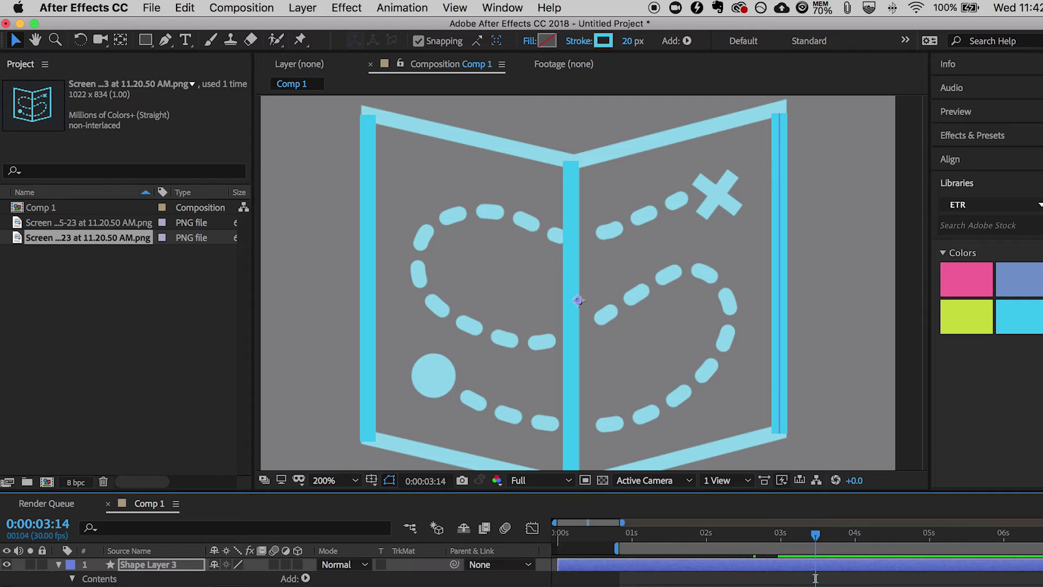
click(144, 574)
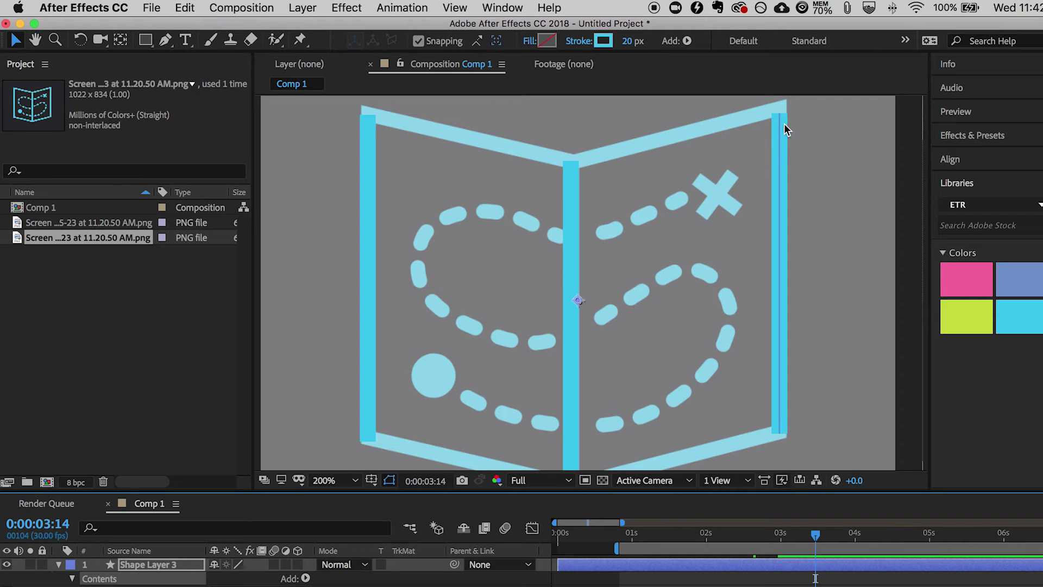
click(302, 8)
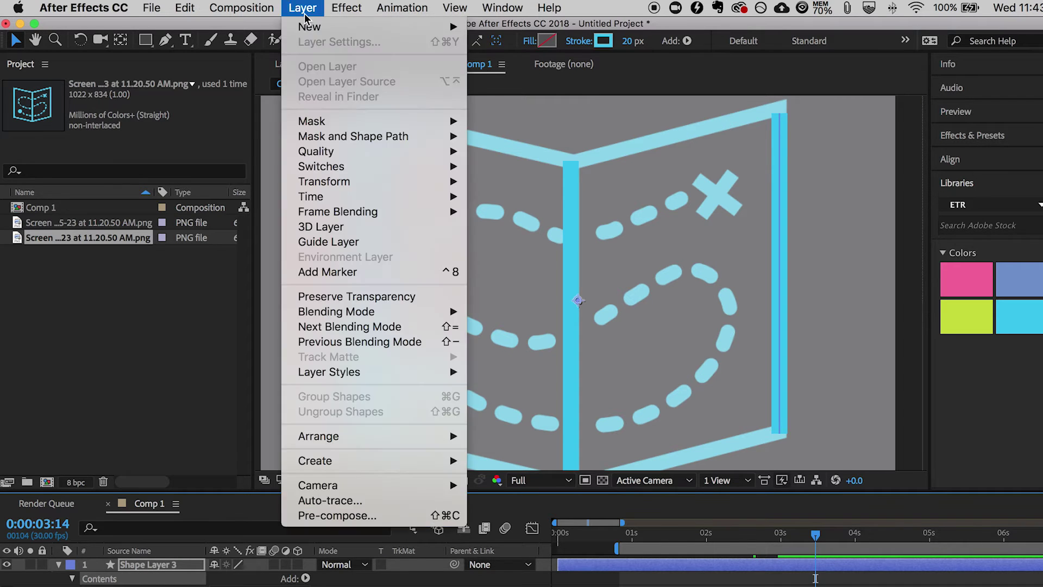
mouse_move(312, 26)
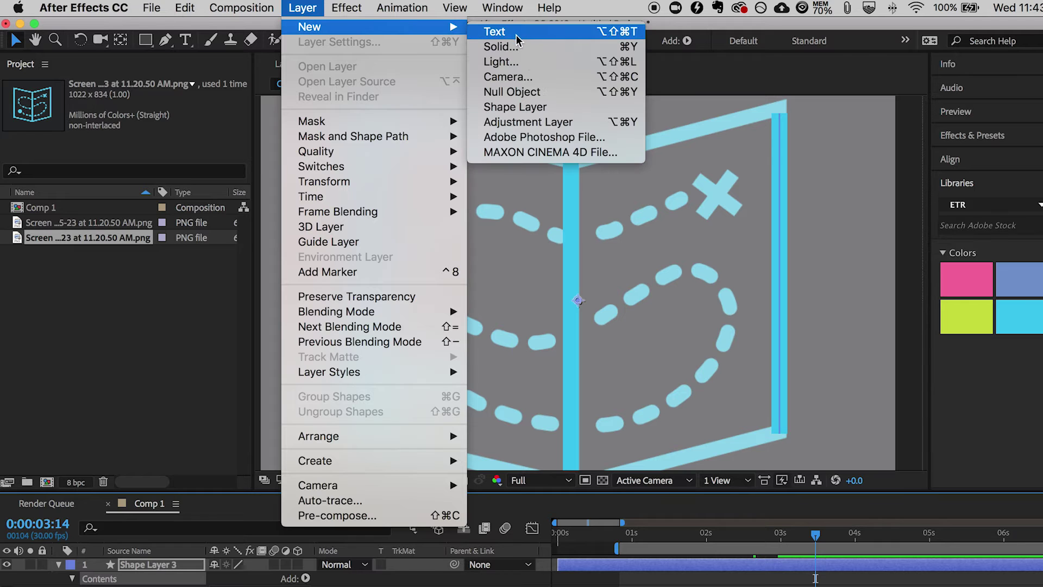
click(514, 108)
- Trace the map's upper-left slanted edge with the Pen tool, from the outer corner to the centre fold
key(q)
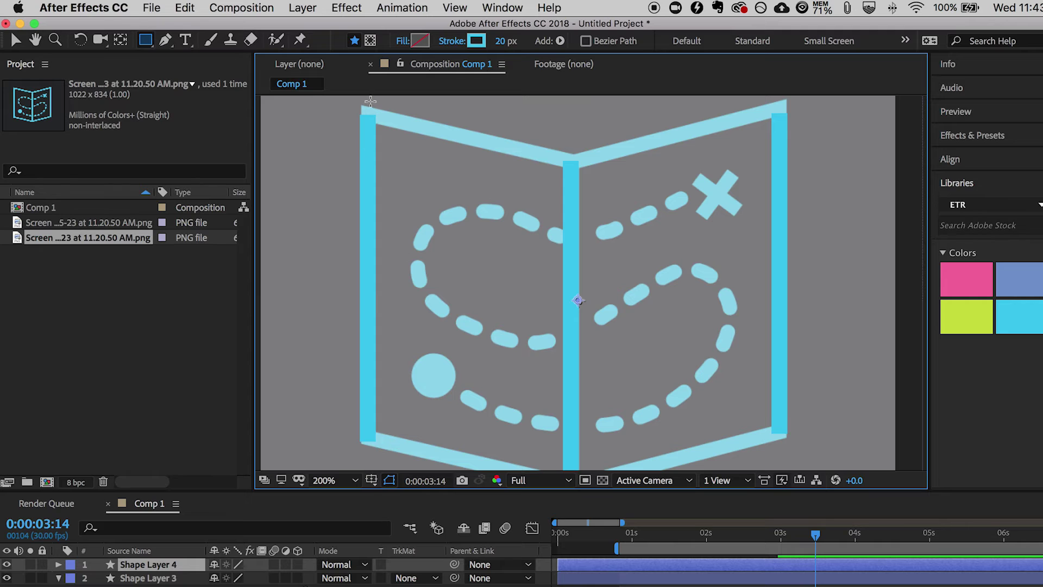
click(164, 39)
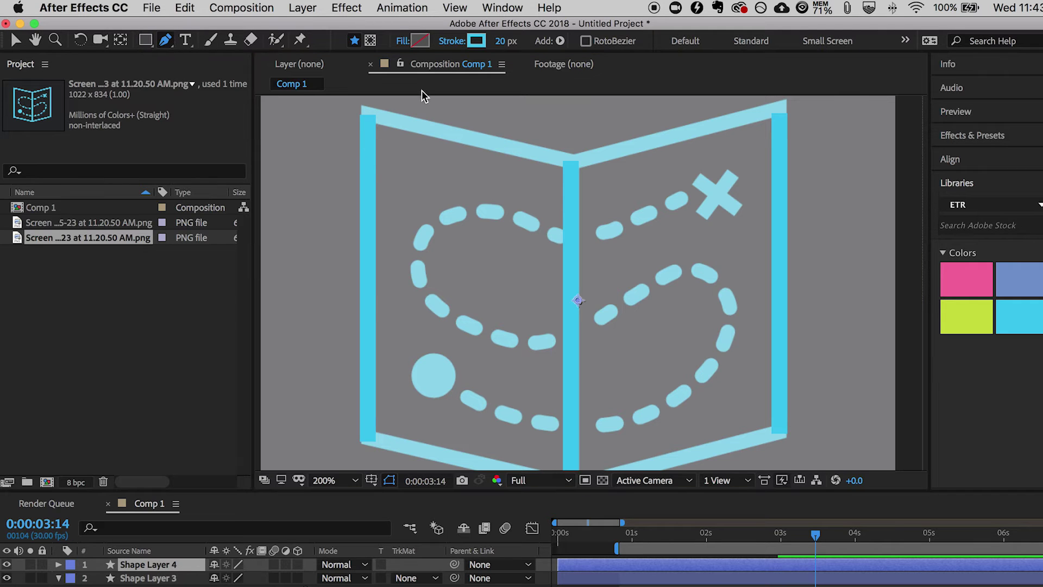
click(364, 110)
click(570, 166)
click(569, 162)
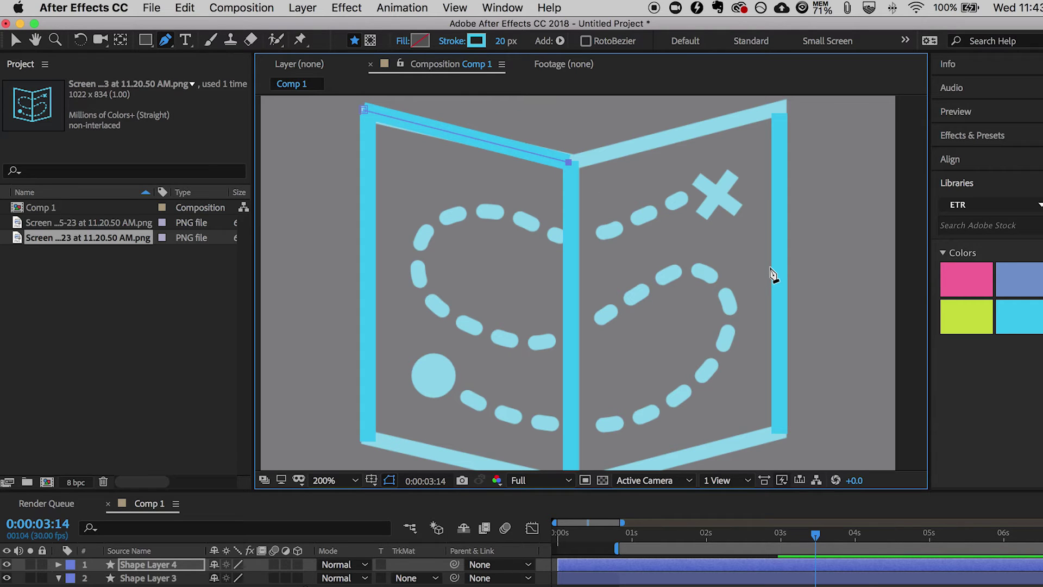
key(v)
click(832, 230)
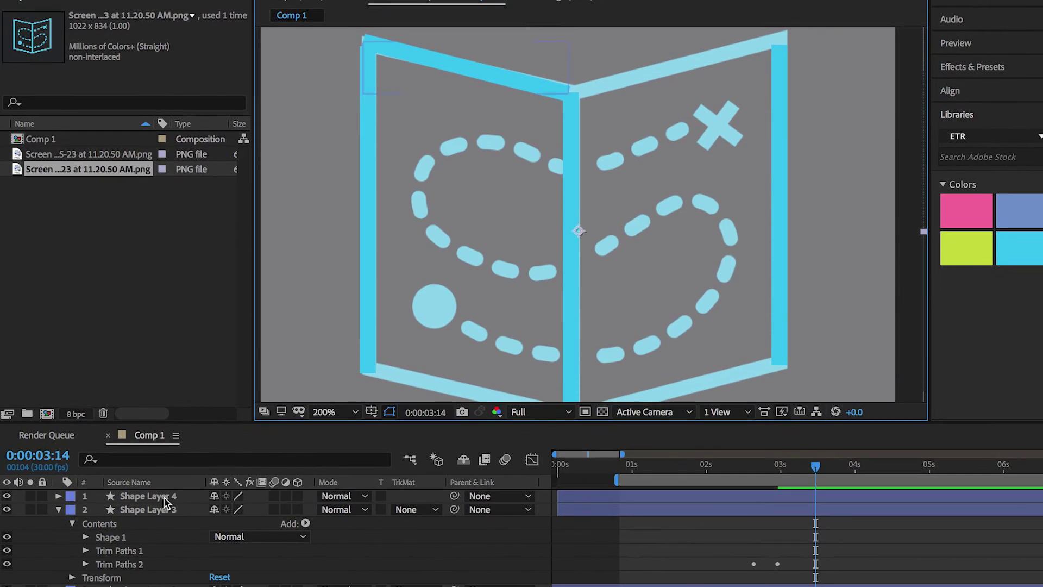
- Reveal the Shape 1 transform properties of Shape Layer 4 in the timeline
click(164, 496)
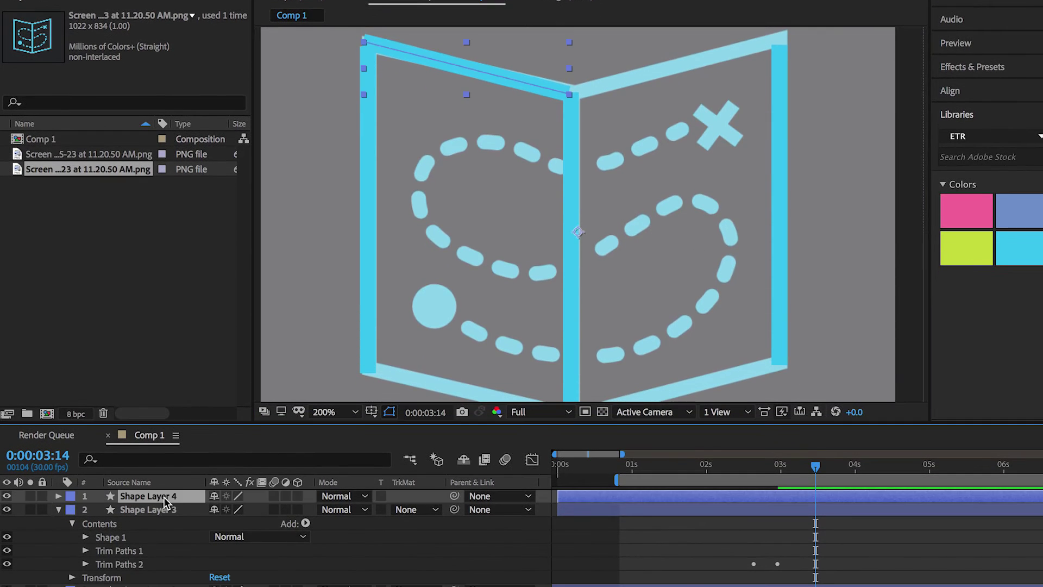
click(59, 497)
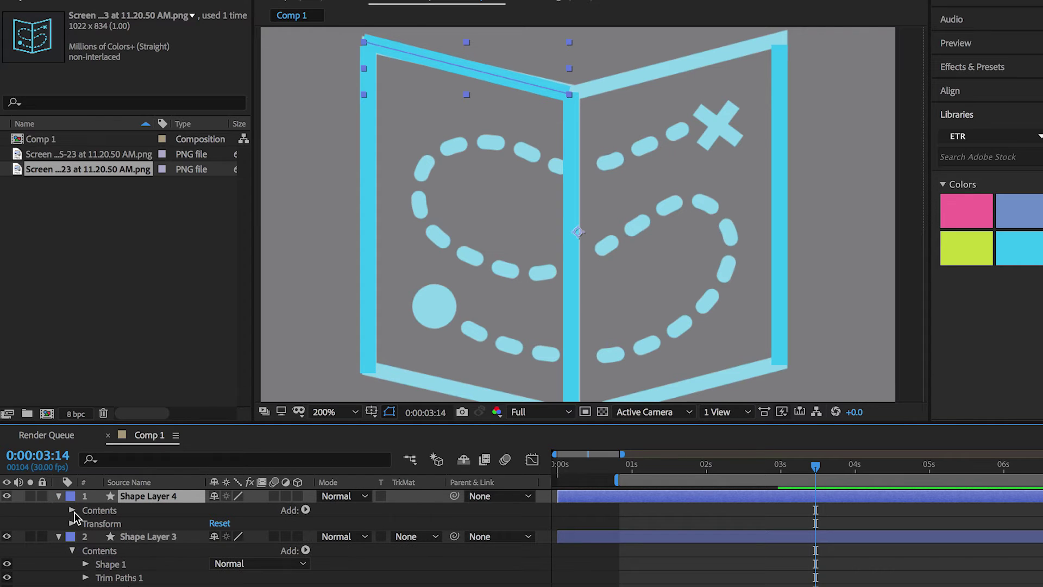
click(73, 510)
click(85, 524)
scroll(85, 527, down, 1)
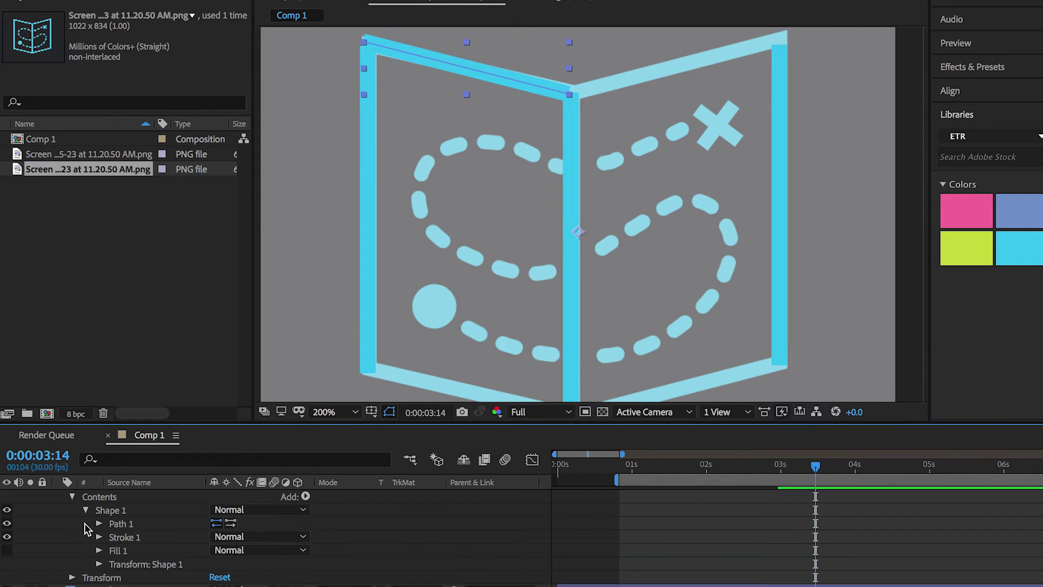
click(99, 563)
scroll(103, 567, down, 2)
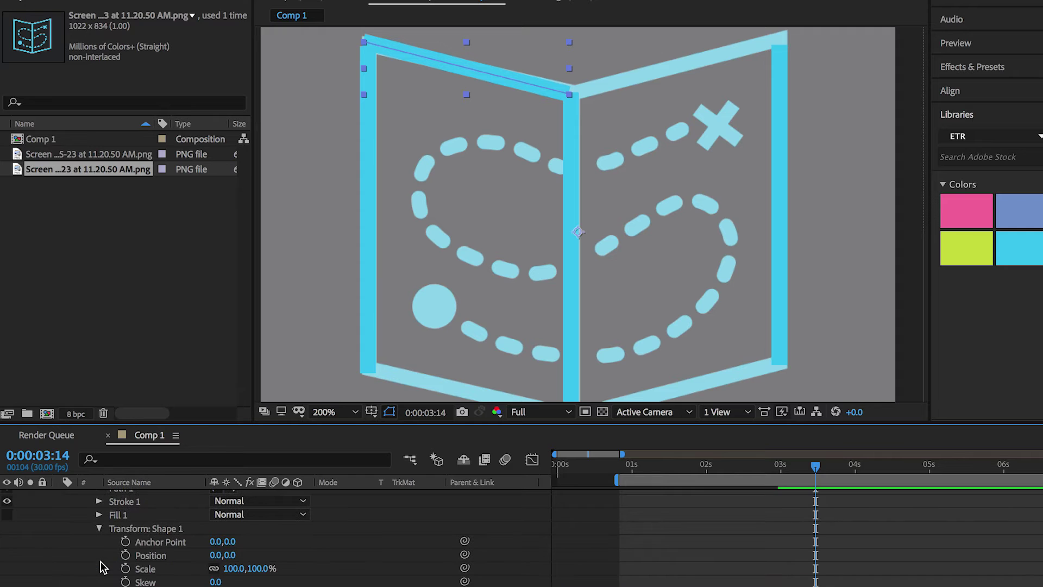
- Centre Shape Layer 4's anchor point on its slanted line and set the Skew of Shape 1 to -14
mouse_move(219, 582)
mouse_down()
mouse_move(230, 582)
mouse_move(212, 586)
mouse_up()
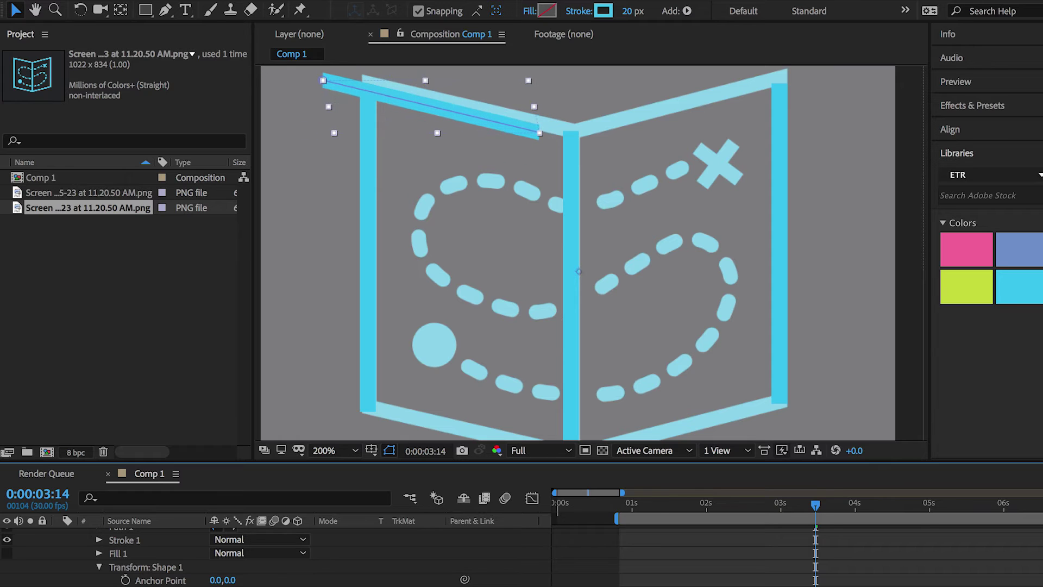
key(super+z)
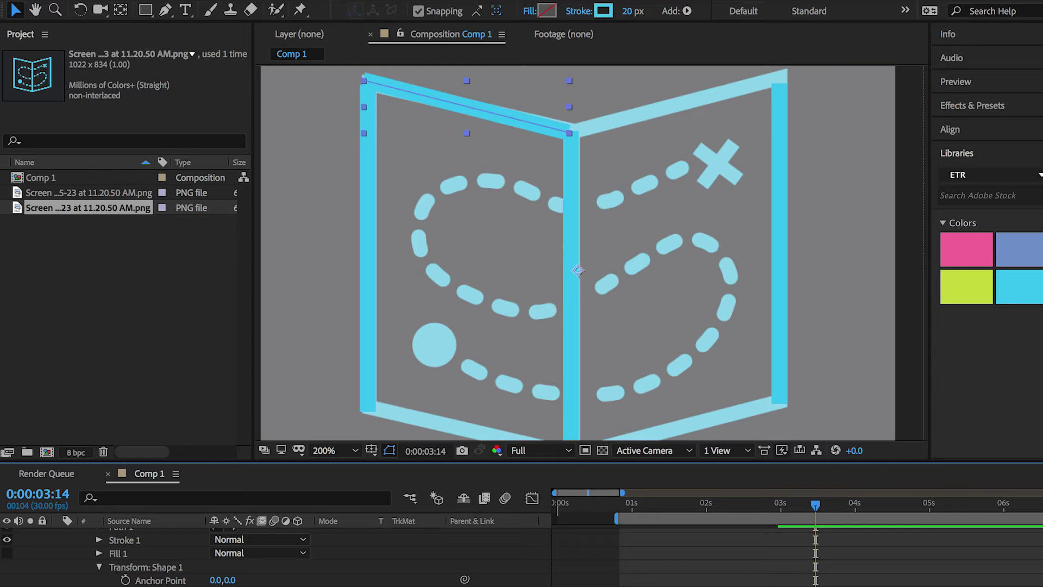
click(121, 10)
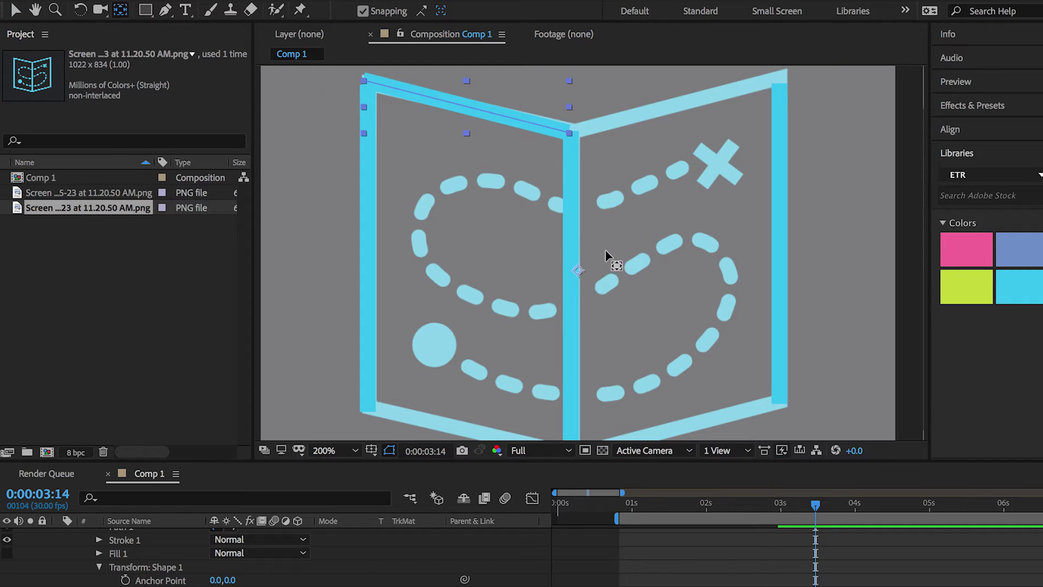
mouse_move(578, 270)
mouse_down()
mouse_move(494, 70)
mouse_move(462, 95)
mouse_move(470, 103)
mouse_up()
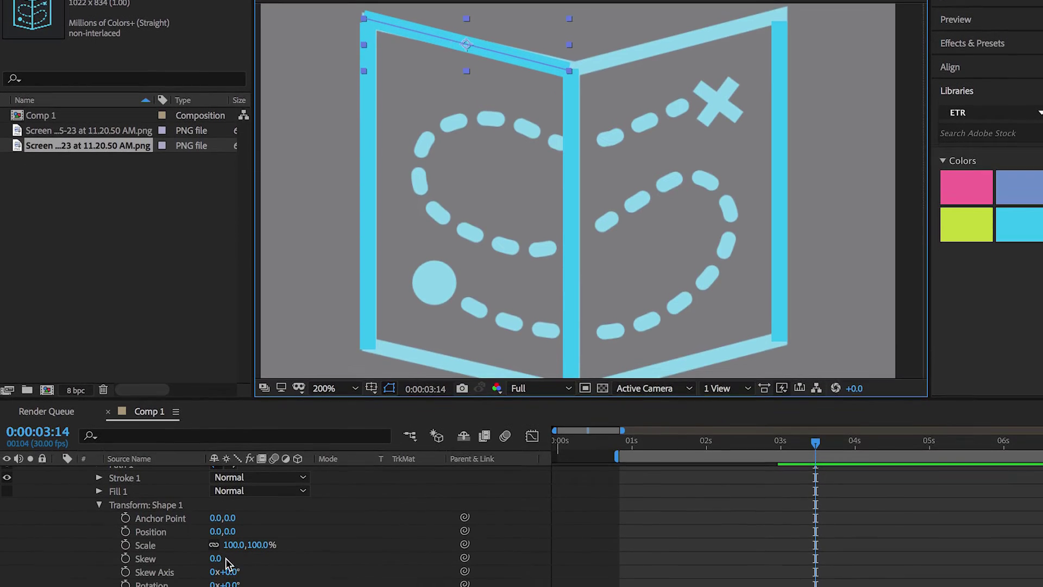
drag(221, 555, 203, 543)
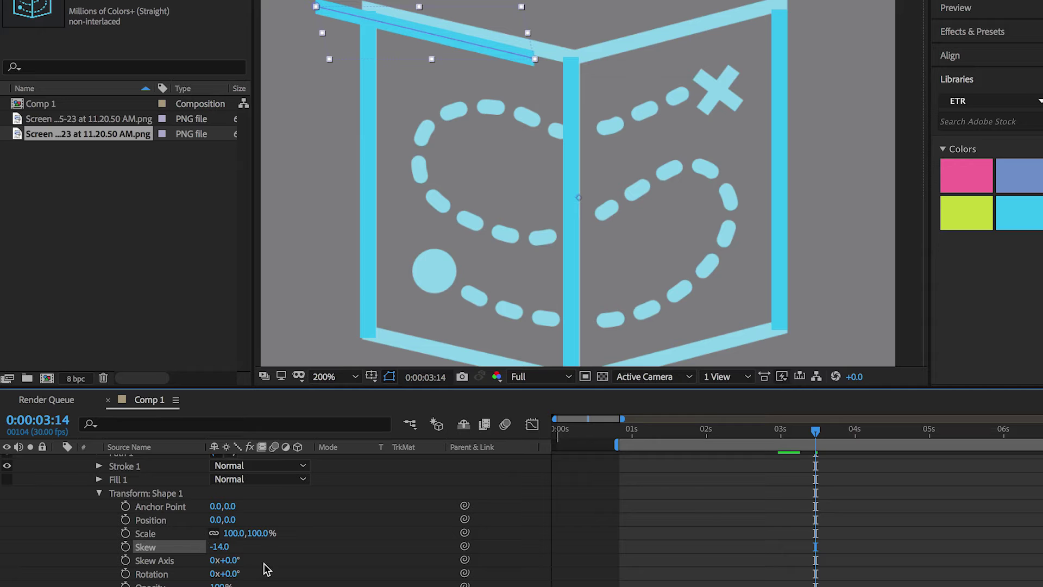
- Adjust Shape Layer 4's Position to about 315.5, 93.0 so the skewed line covers the map's upper-left edge
key(p)
drag(234, 477, 286, 483)
click(792, 226)
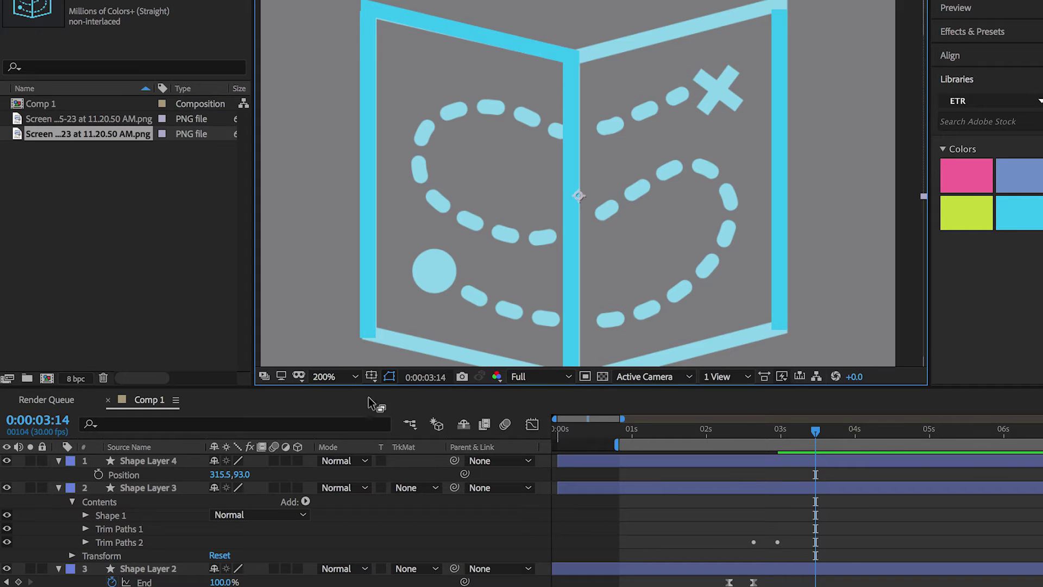
drag(239, 480, 227, 476)
click(837, 227)
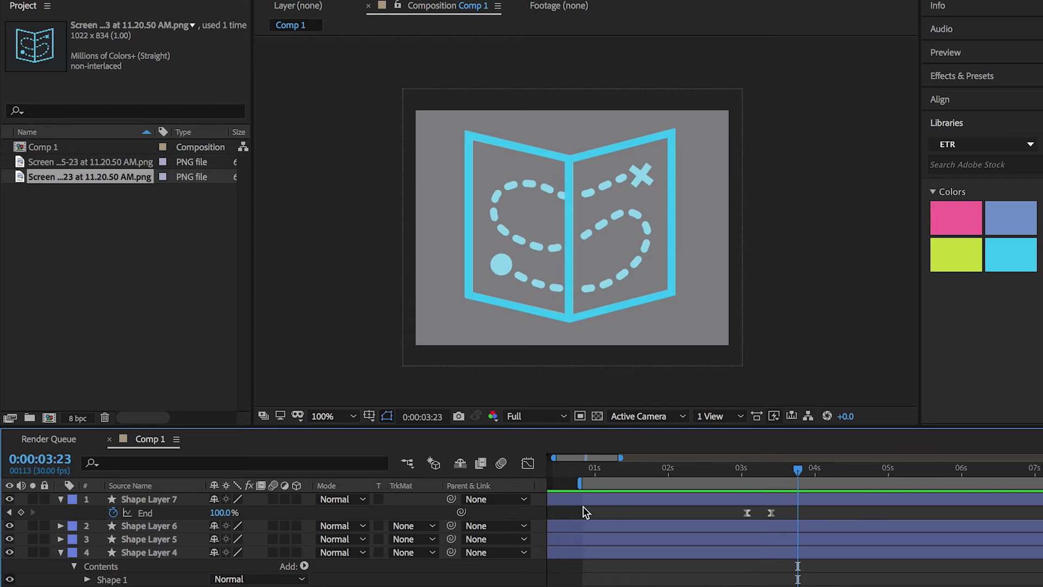
- Preview the map outline animation from 0:00:01:00
click(595, 471)
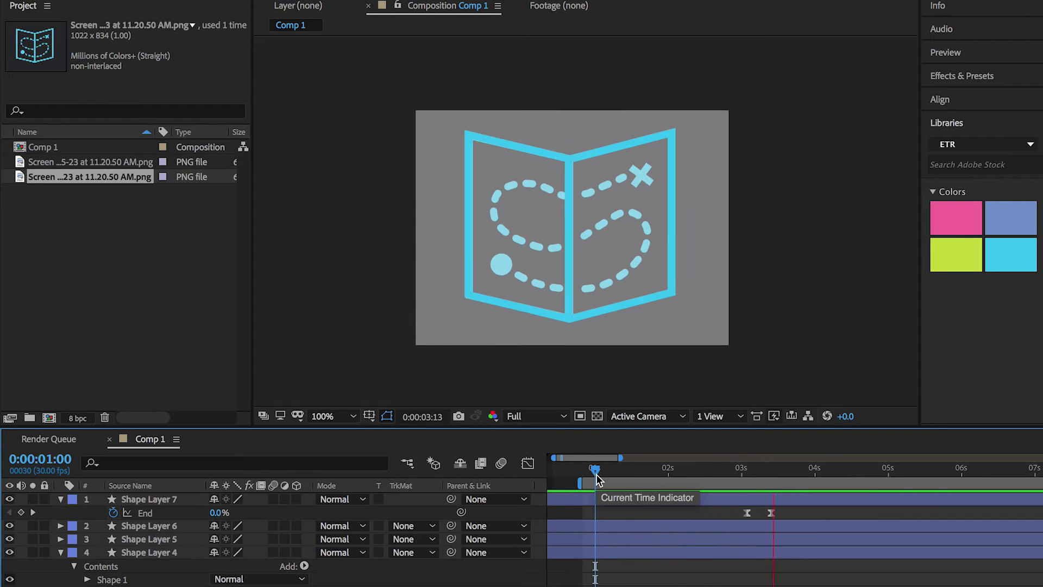
key(space)
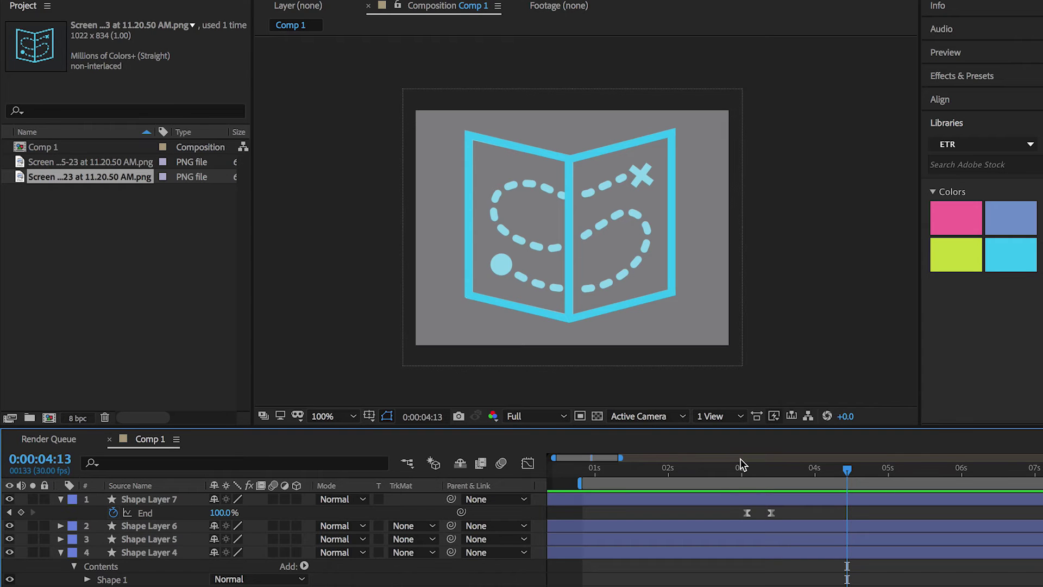
- Collapse the expanded properties of Shape Layers 7 and 4 in the timeline
key(period)
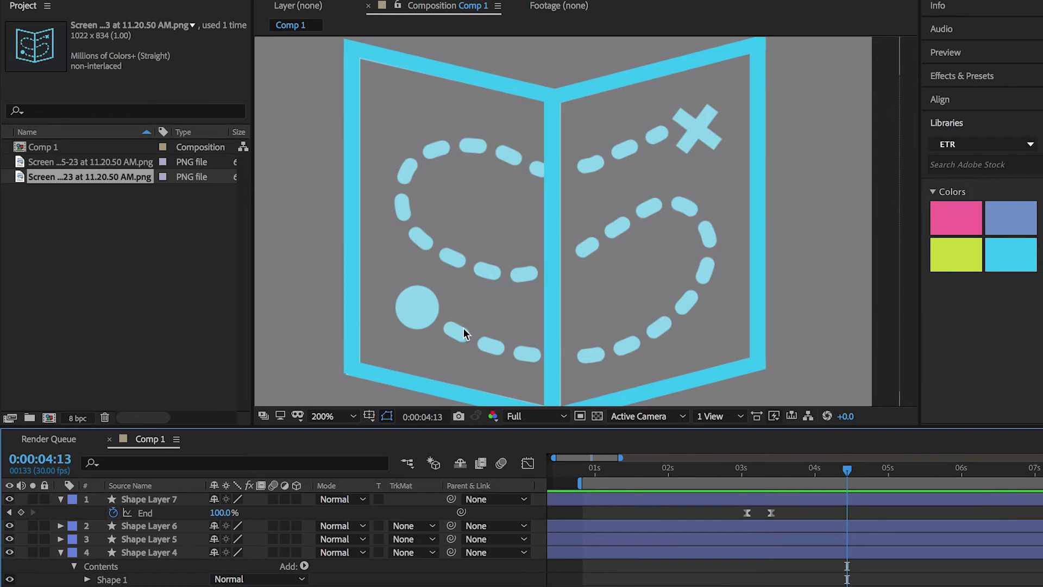
click(60, 499)
click(60, 539)
click(60, 552)
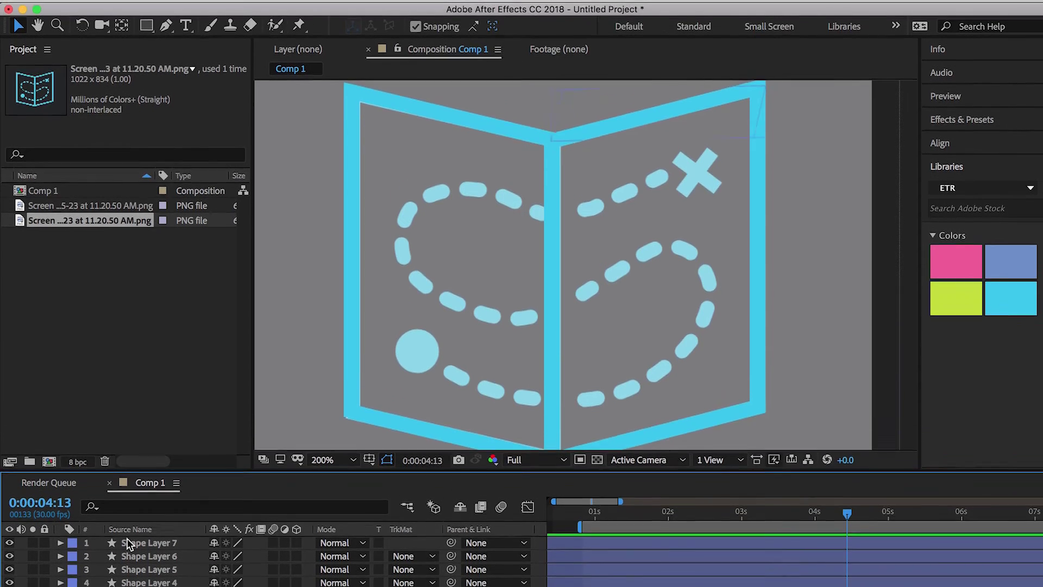
- Add a new shape layer and draw an ellipse over the round dot at the start of the map's dashed route
click(132, 528)
click(319, 7)
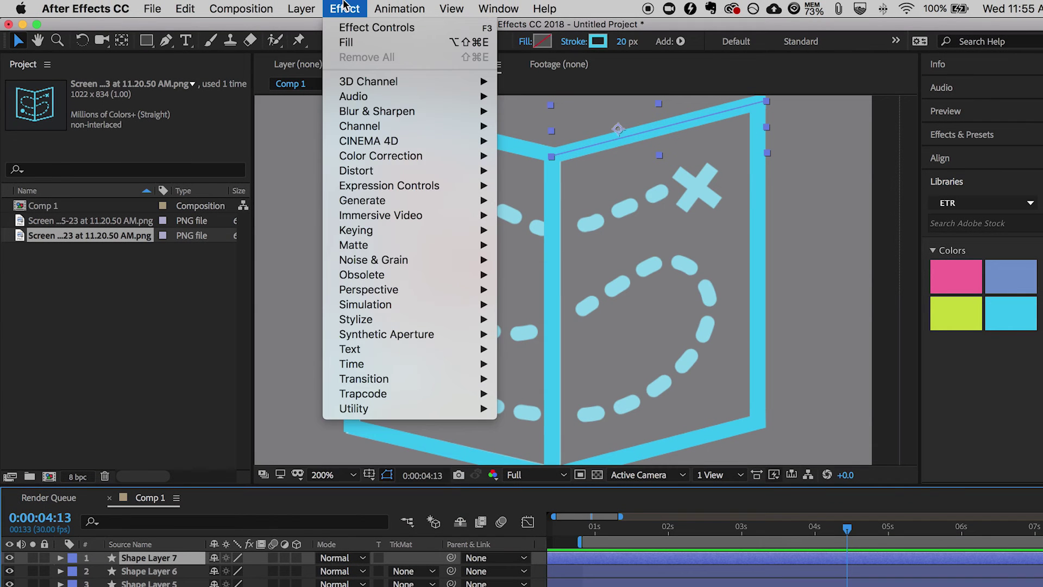
mouse_move(381, 28)
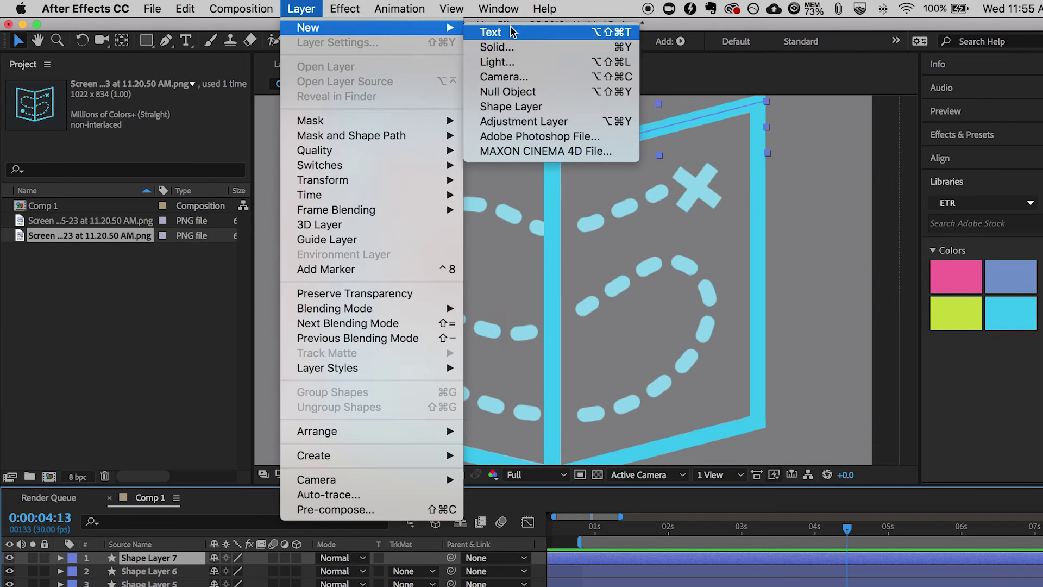
click(511, 106)
key(q)
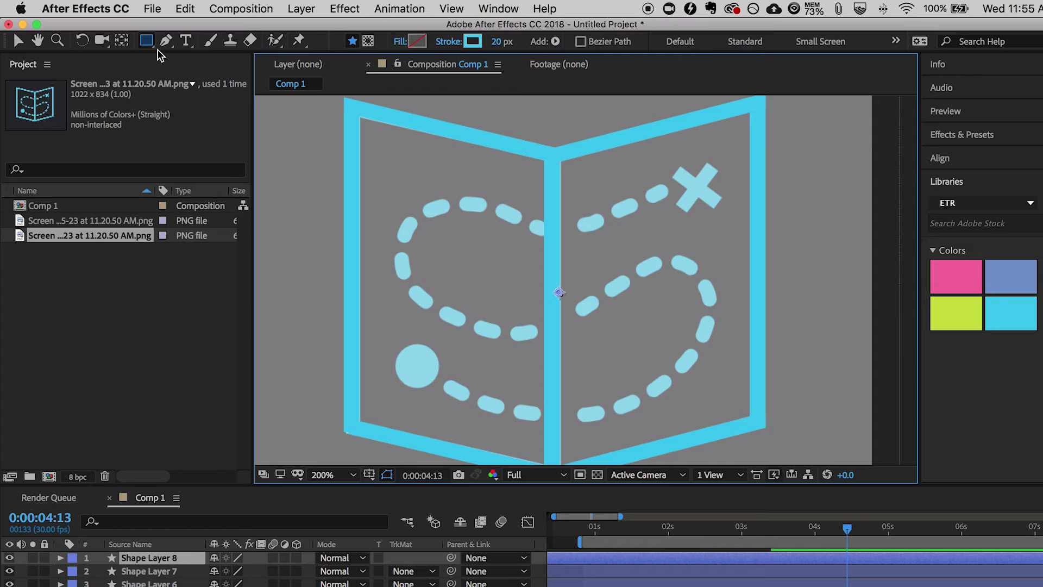
drag(146, 40, 194, 79)
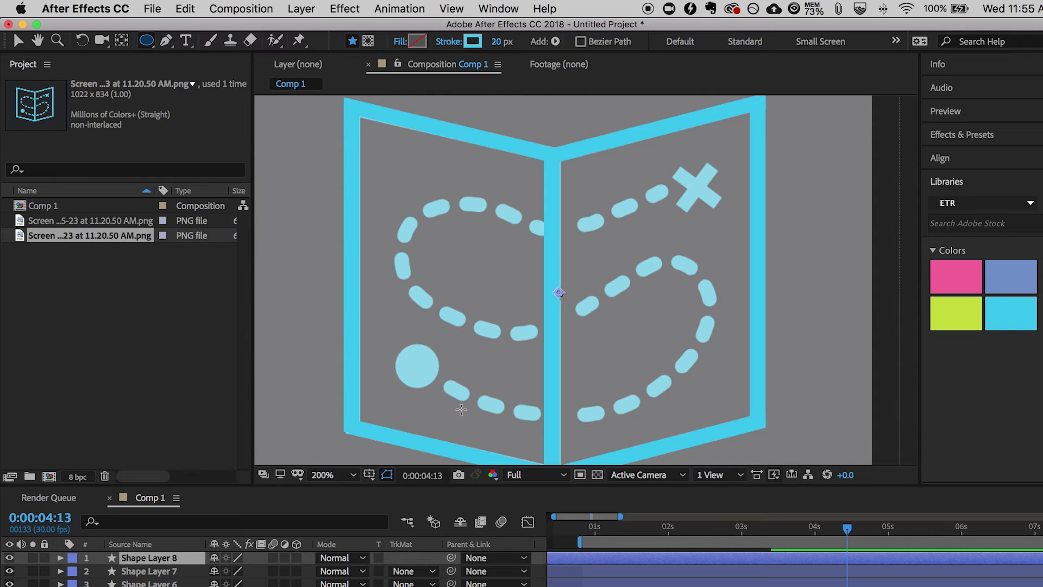
drag(396, 342, 438, 381)
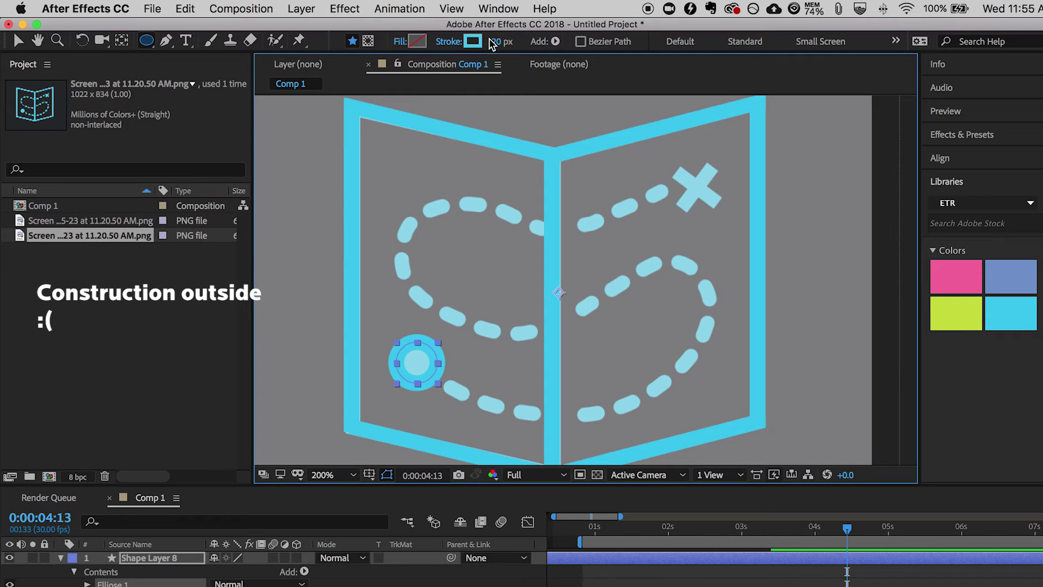
- Set the new ellipse's stroke to None
click(449, 48)
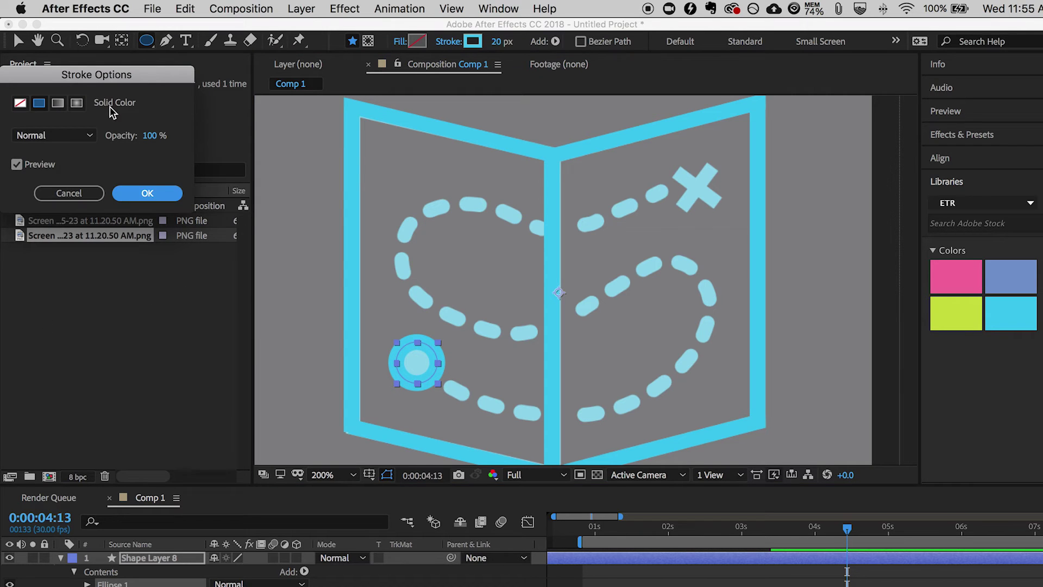
click(20, 103)
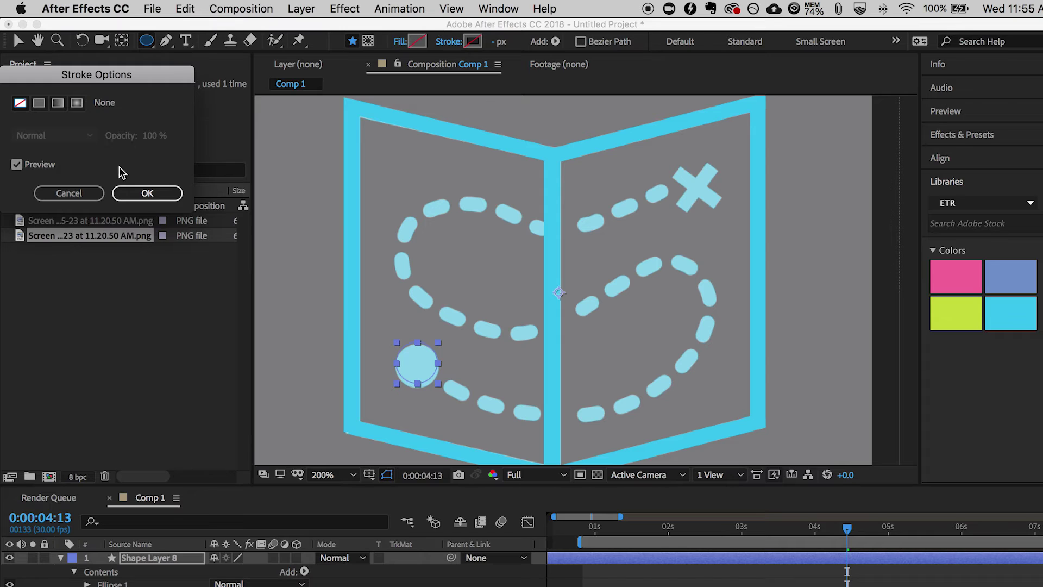
click(139, 193)
- Set the ellipse's fill colour to 3BC3EF by sampling the cyan swatch in the ETR library
click(402, 41)
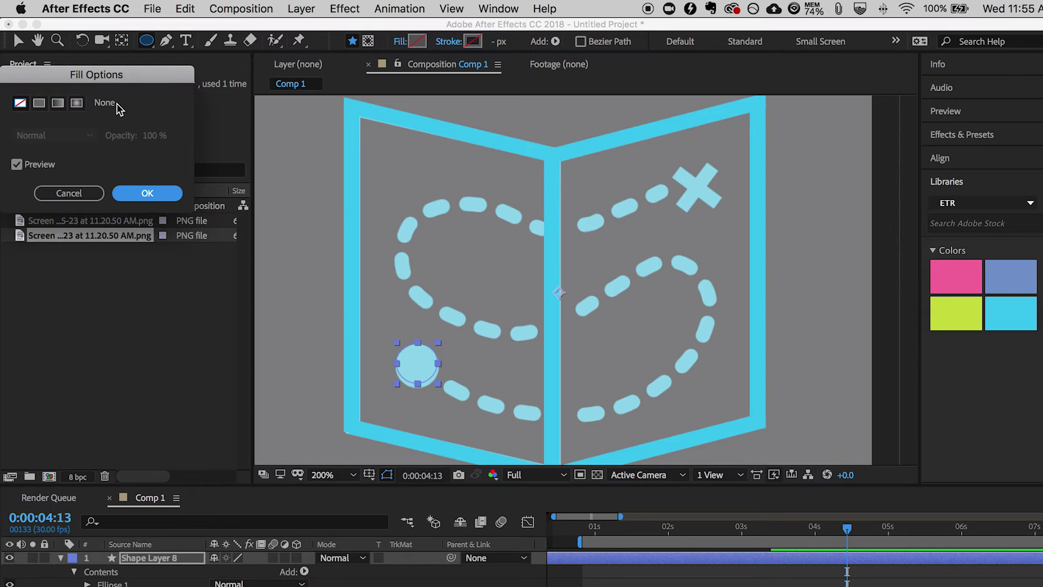
click(143, 195)
click(417, 42)
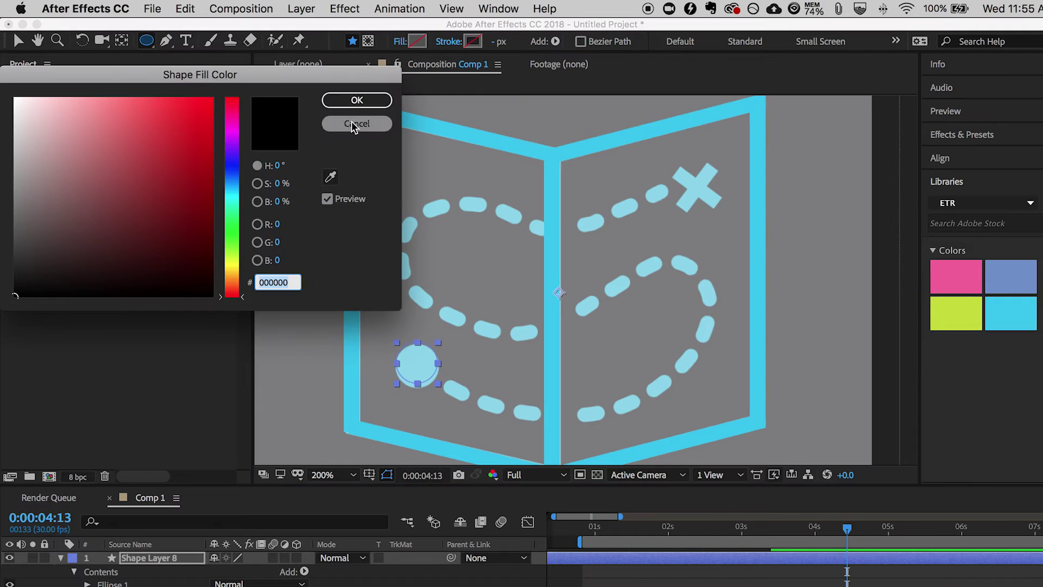
click(330, 176)
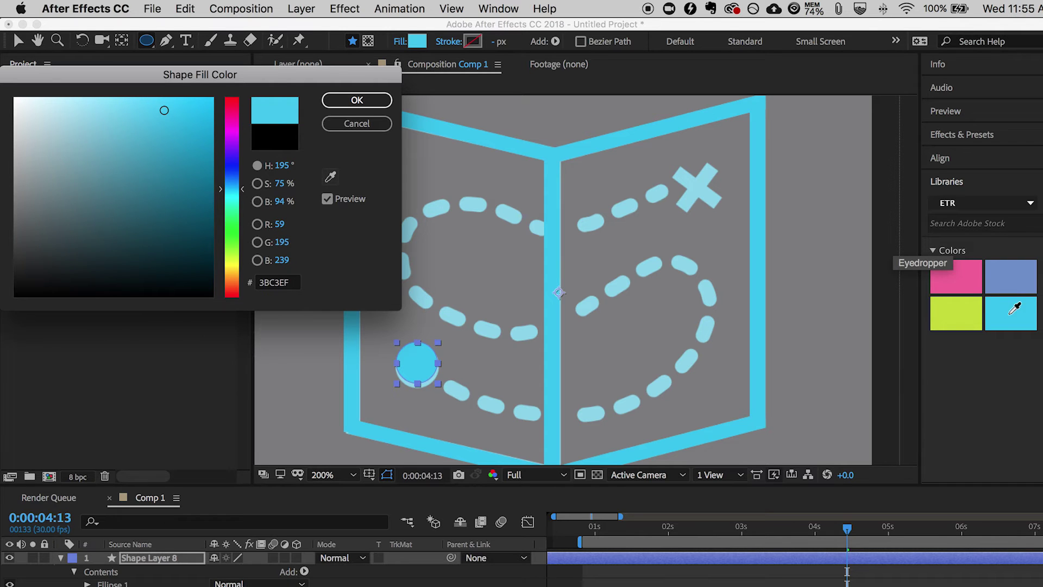
click(1012, 312)
click(368, 102)
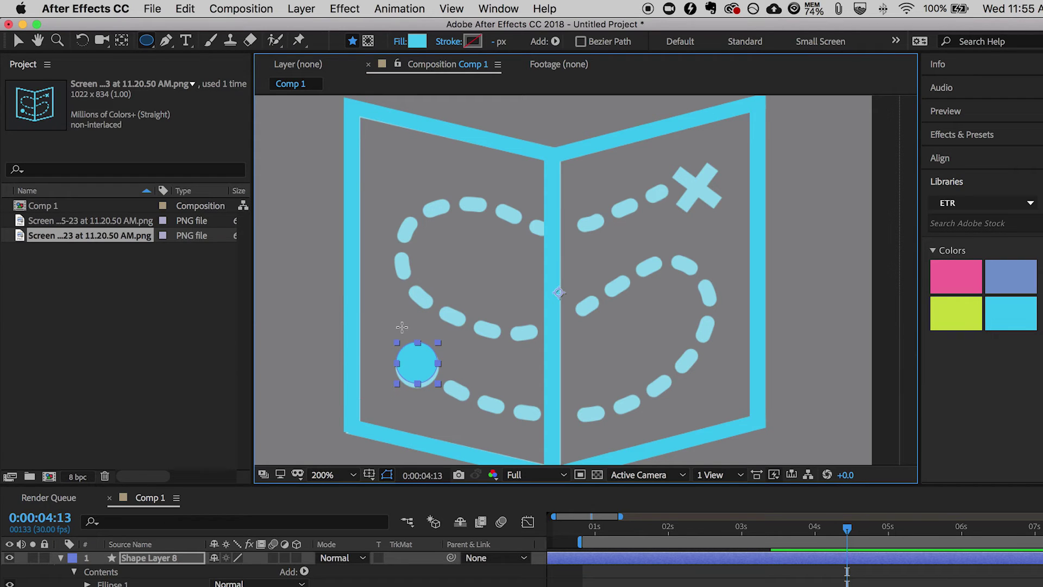
- Set the vertical Position of Shape Layer 8 to 304.0 so the ellipse lines up with the reference dot
key(v)
click(402, 330)
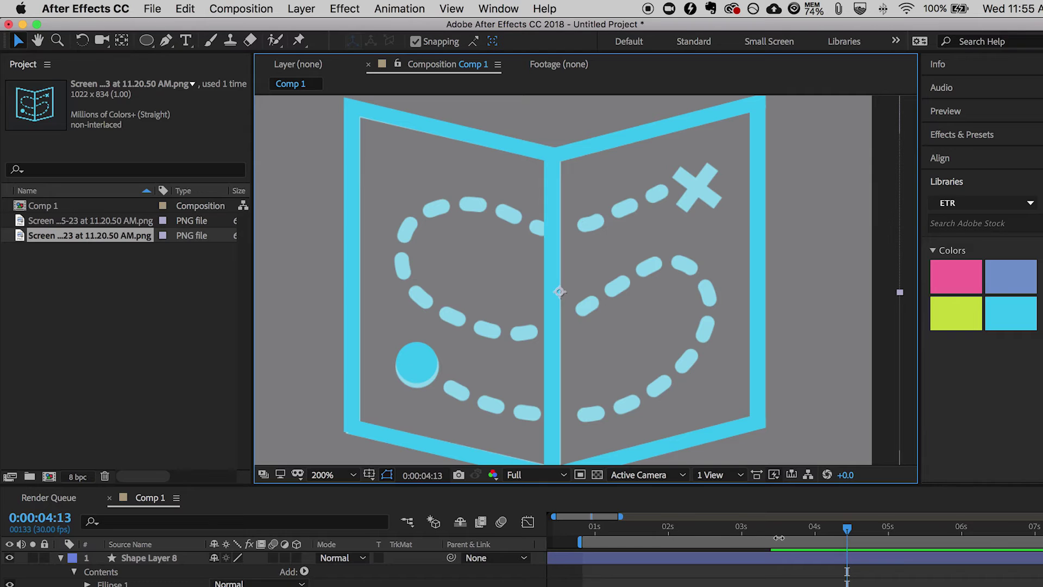
click(778, 561)
key(p)
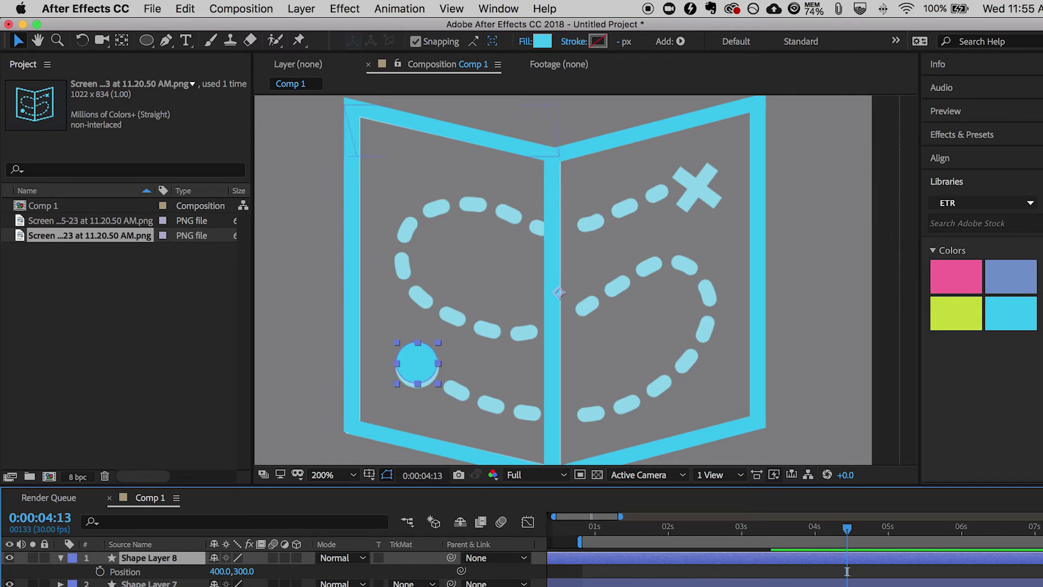
drag(248, 571, 252, 566)
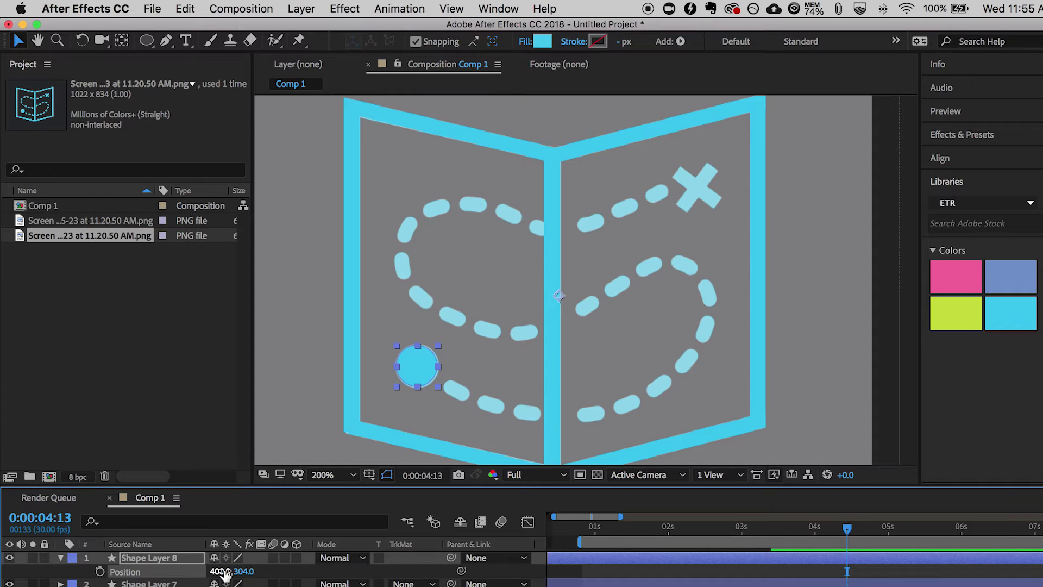
- Move Shape Layer 8's anchor point to the centre of the dot and set its Scale to 117%
key(s)
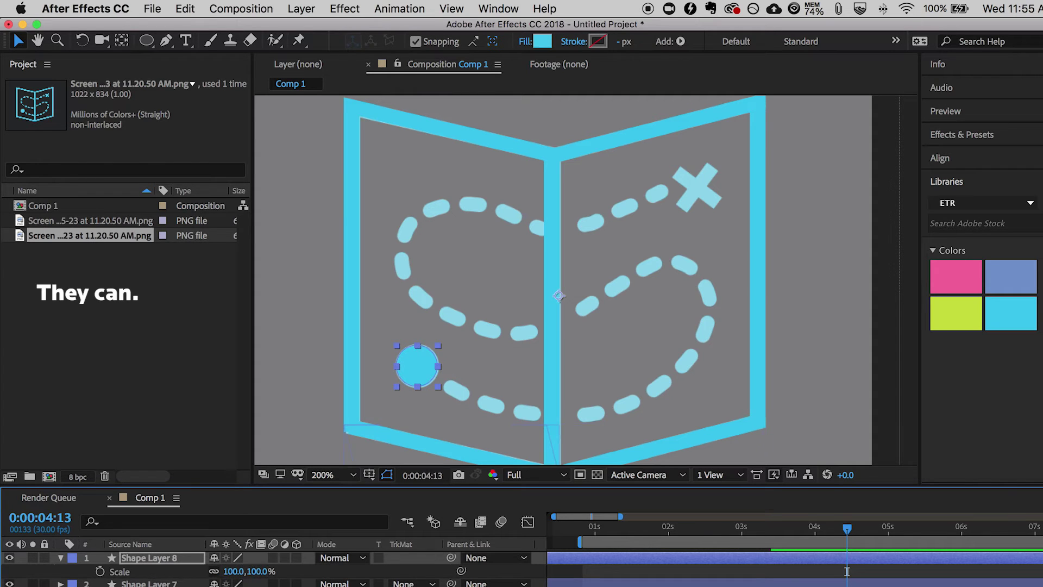
drag(225, 571, 399, 496)
key(super+z)
key(y)
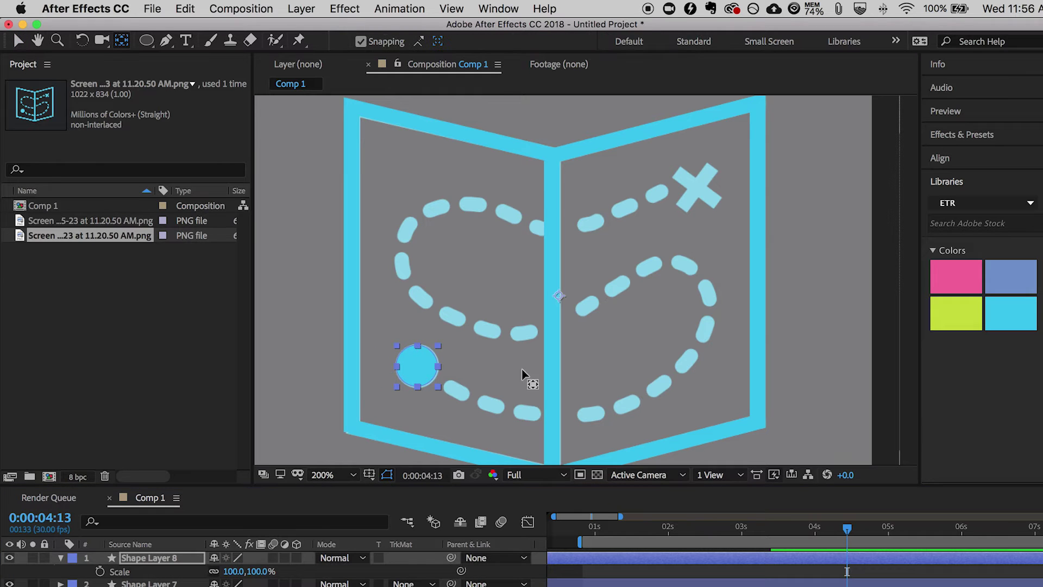
drag(556, 296, 416, 365)
drag(228, 571, 252, 568)
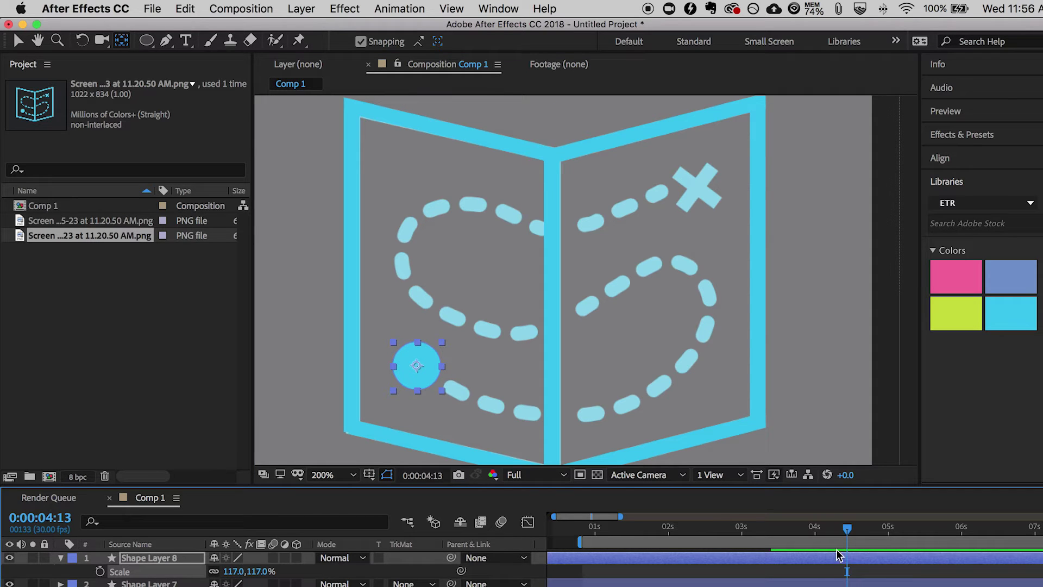
- Trim Shape Layer 8 to start at 0:00:03:13 and add a 0% Scale keyframe there
drag(850, 536, 776, 563)
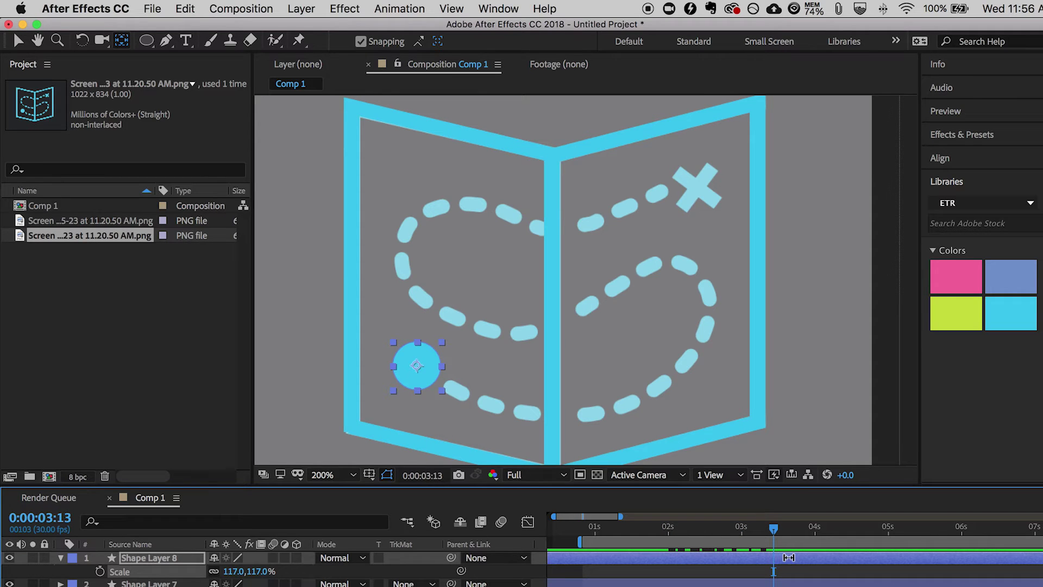
key(alt+bracketleft)
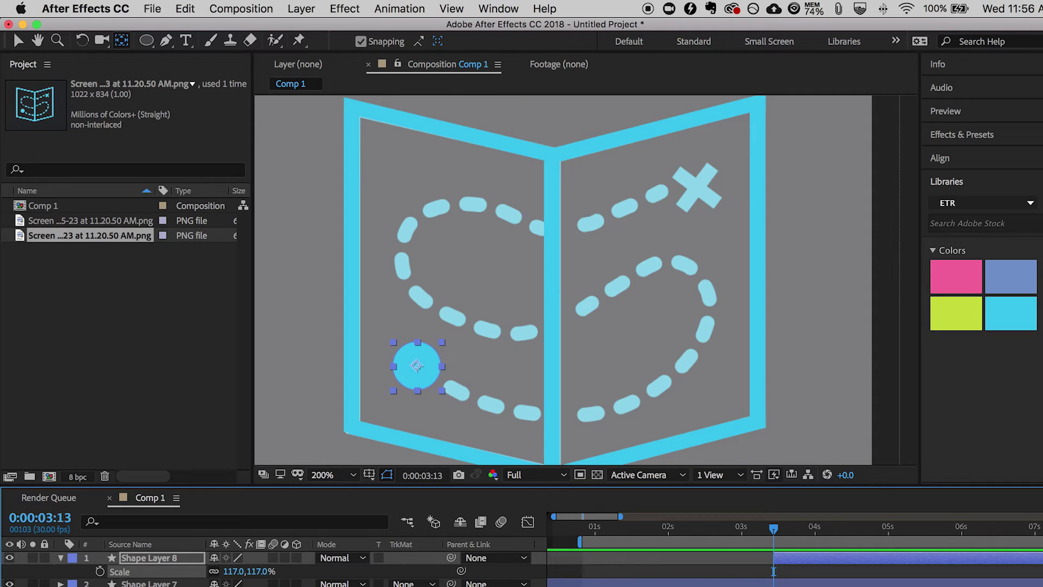
scroll(794, 565, right, 2)
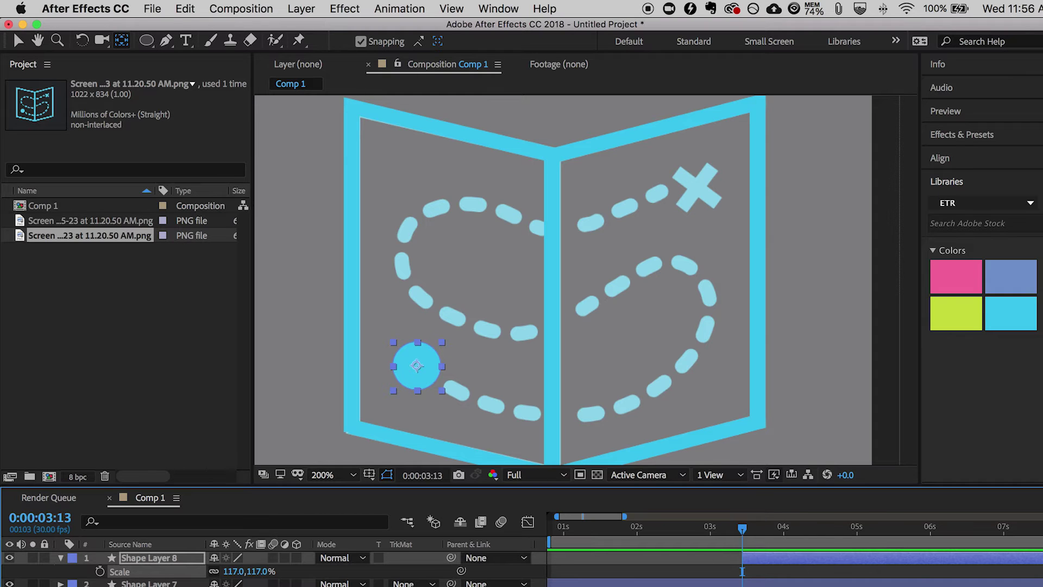
click(100, 572)
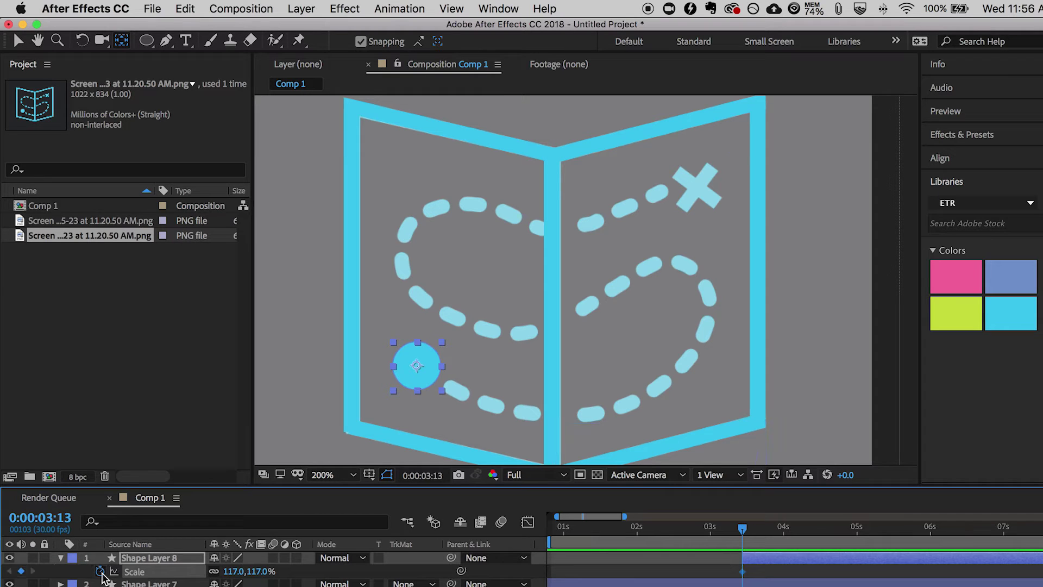
click(233, 571)
text(0)
key(Return)
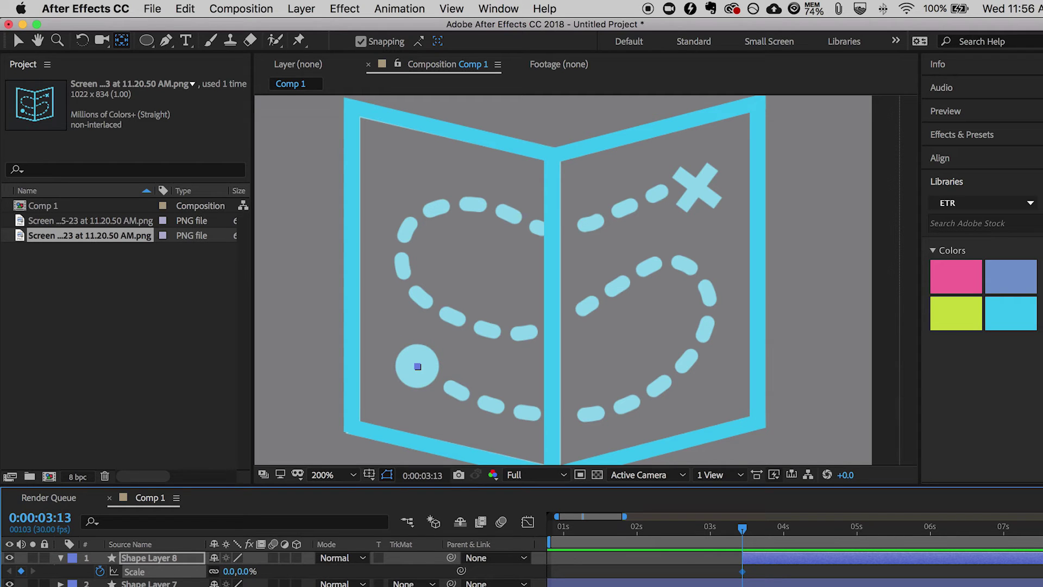
- Add a 120% Scale keyframe to Shape Layer 8 at 0:00:03:22
key(Page_Down)
key(Page_Down)
key(Page_Down)
key(Page_Down)
key(Page_Down)
key(Page_Down)
key(Page_Down)
key(Page_Down)
key(Page_Down)
click(234, 571)
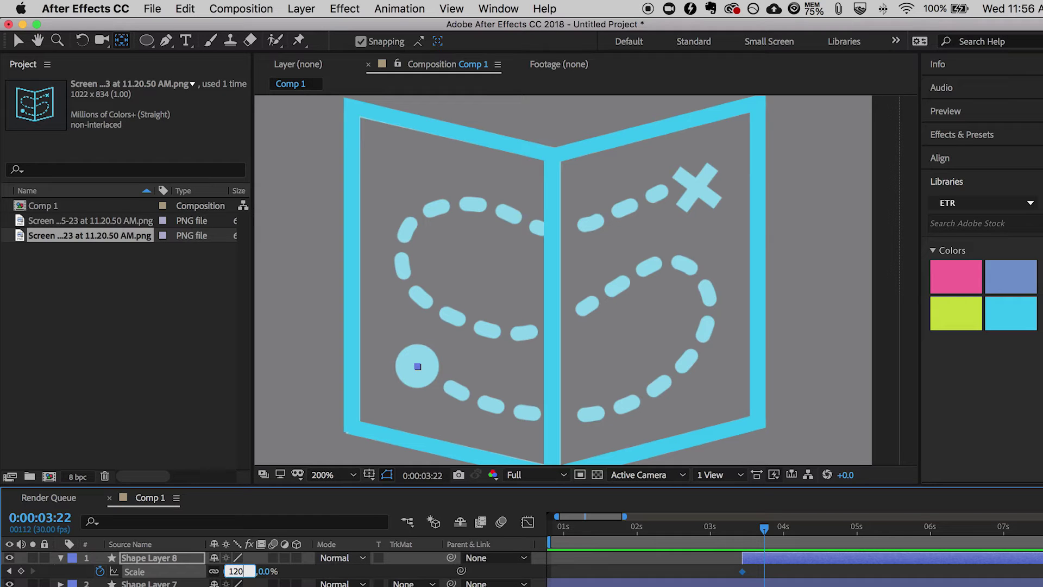
key(Return)
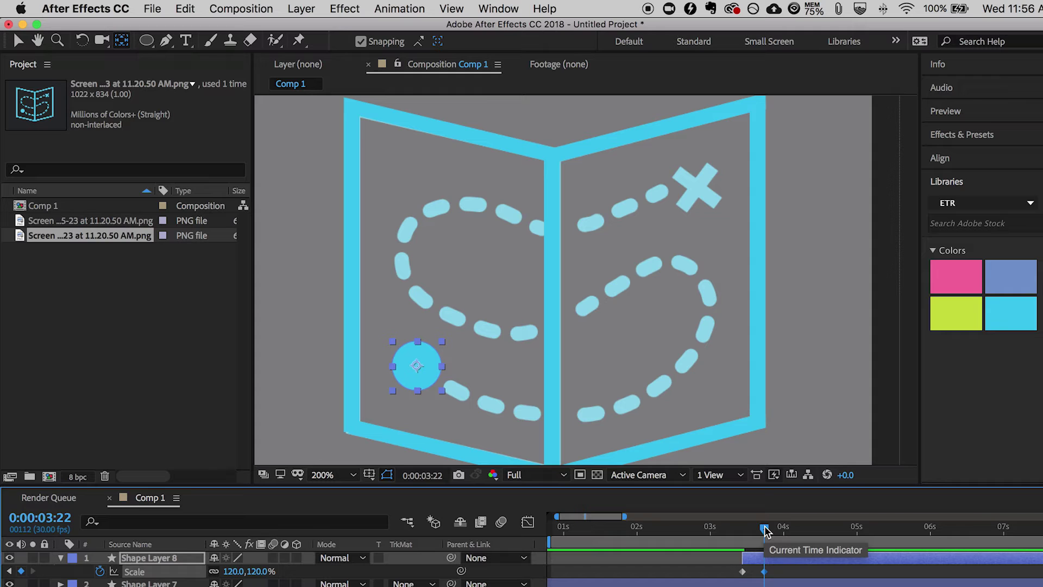
- Add a 115% Scale keyframe to Shape Layer 8 at 0:00:03:27 and preview the dot's pop-in
drag(765, 531, 777, 530)
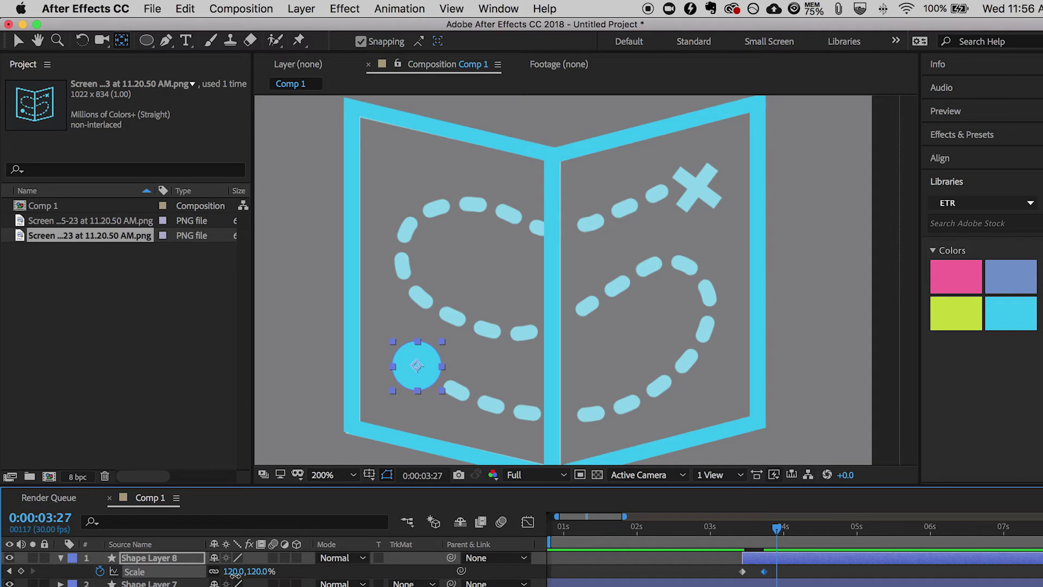
click(236, 573)
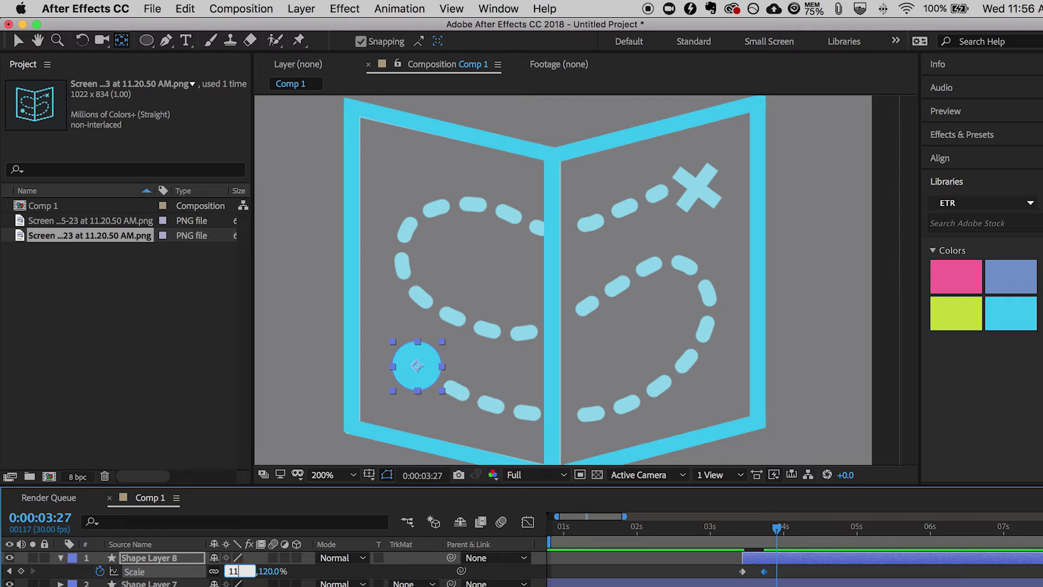
key(Return)
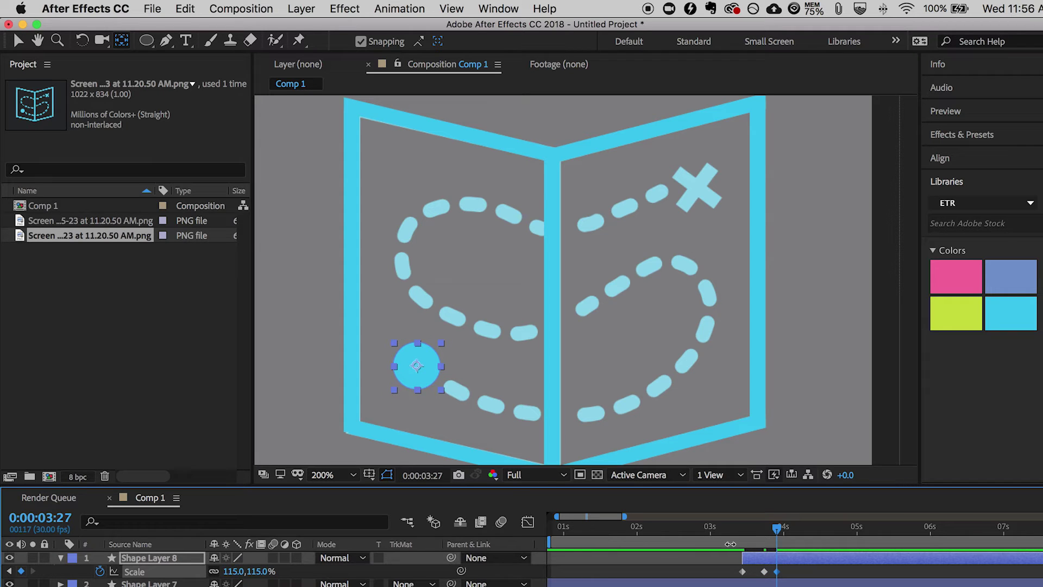
key(space)
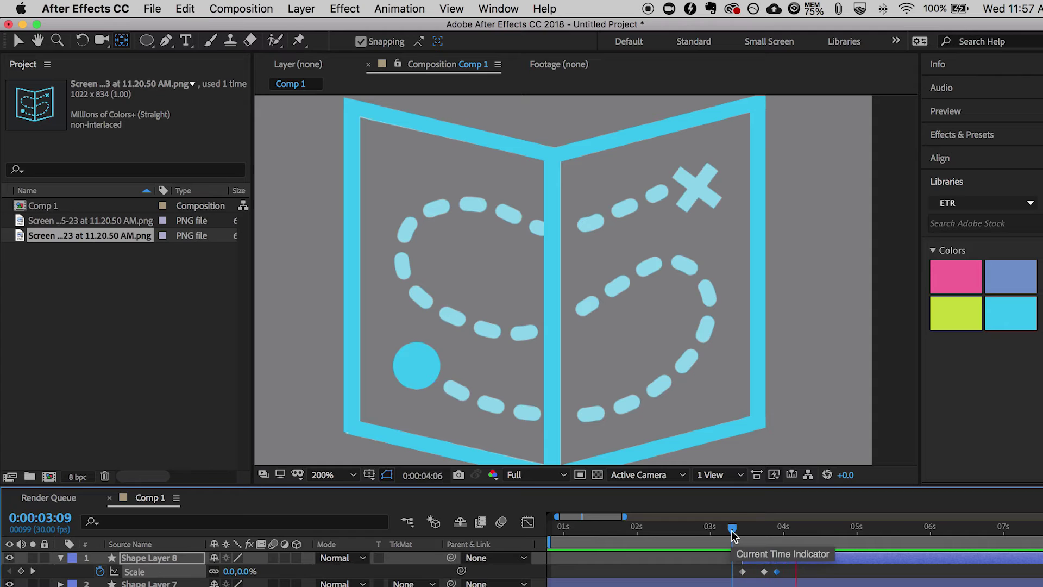
key(space)
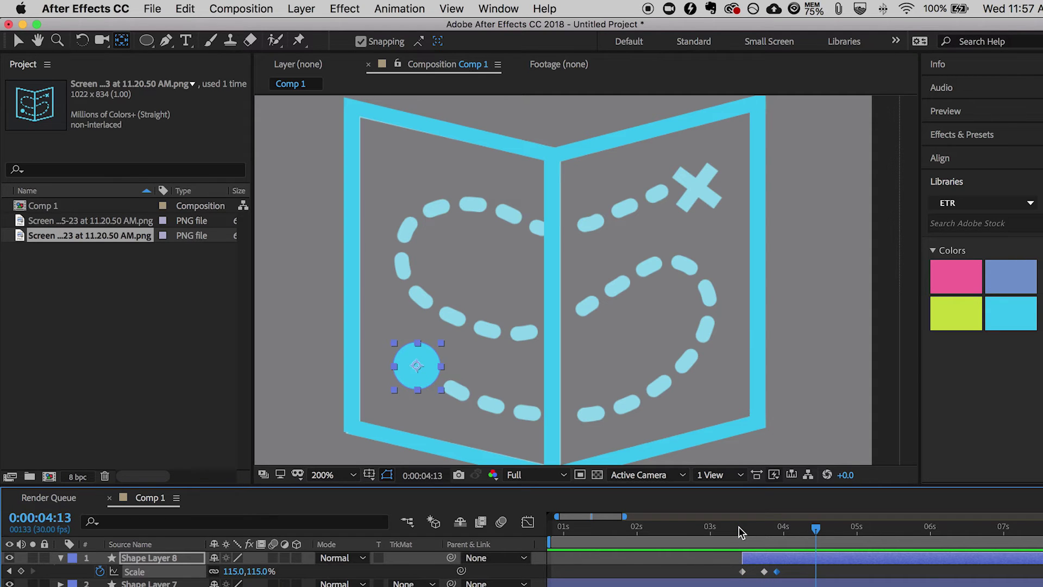
- Apply Easy Ease to Shape Layer 8's three Scale keyframes and preview the dot's animation
key(super+s)
click(734, 450)
drag(793, 575, 730, 570)
click(742, 530)
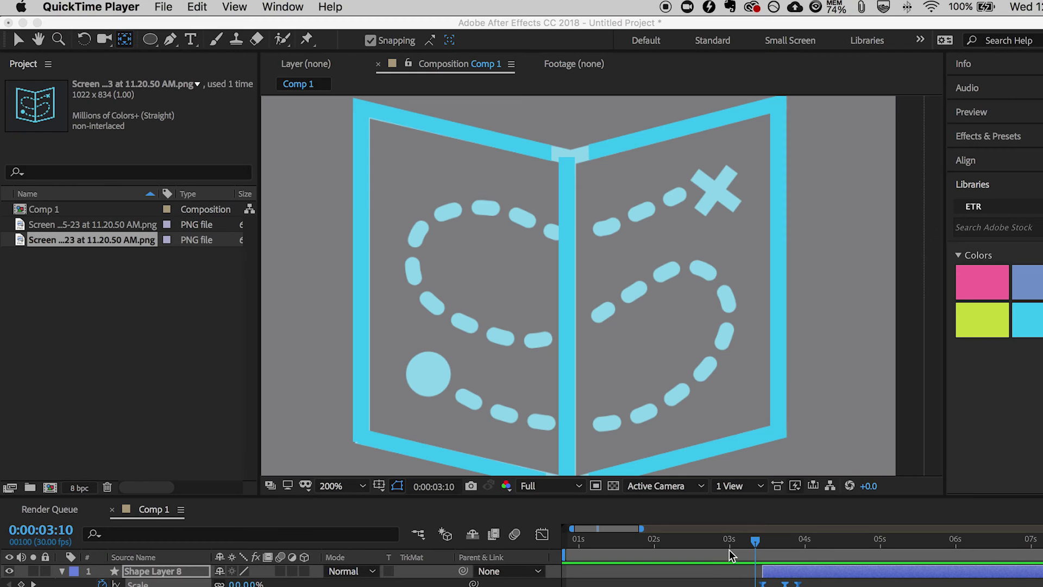
click(730, 549)
key(space)
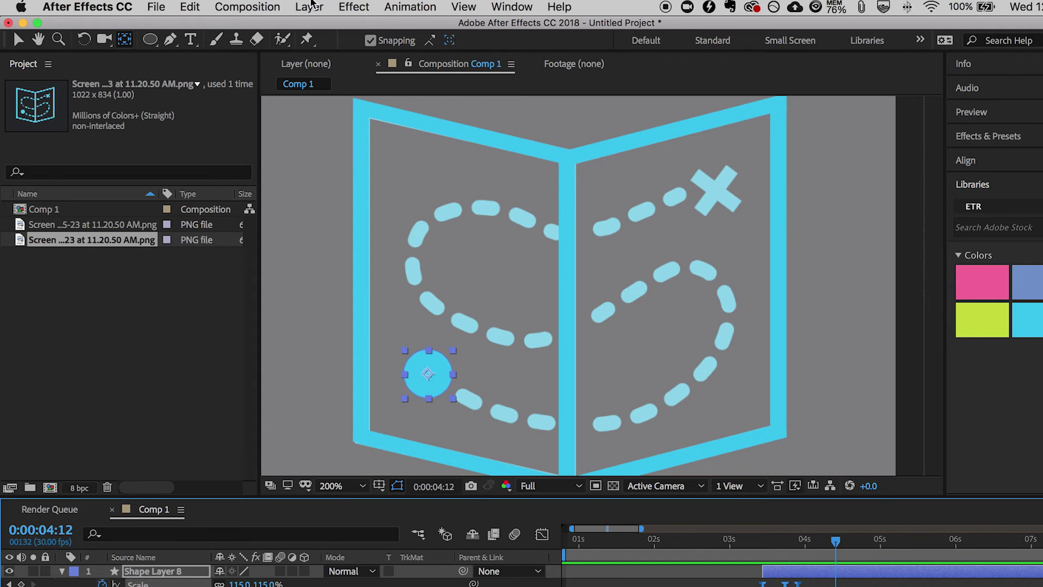
- Add a new empty shape layer to Comp 1 for the dashed route
click(310, 6)
click(581, 109)
key(q)
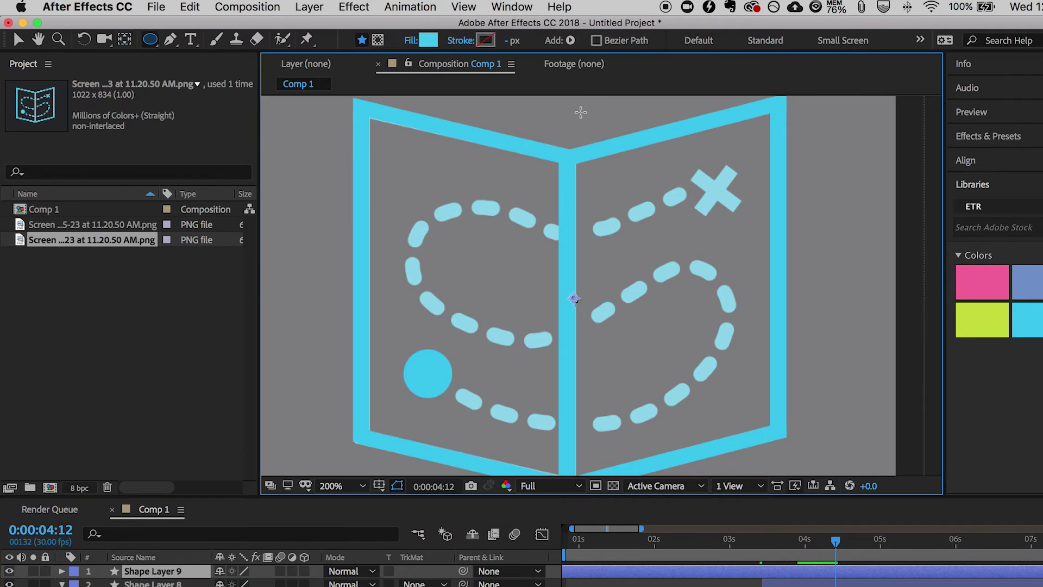
- Trace the reference's dashed route with the Pen tool as one curved open path from the start dot to the X
click(170, 39)
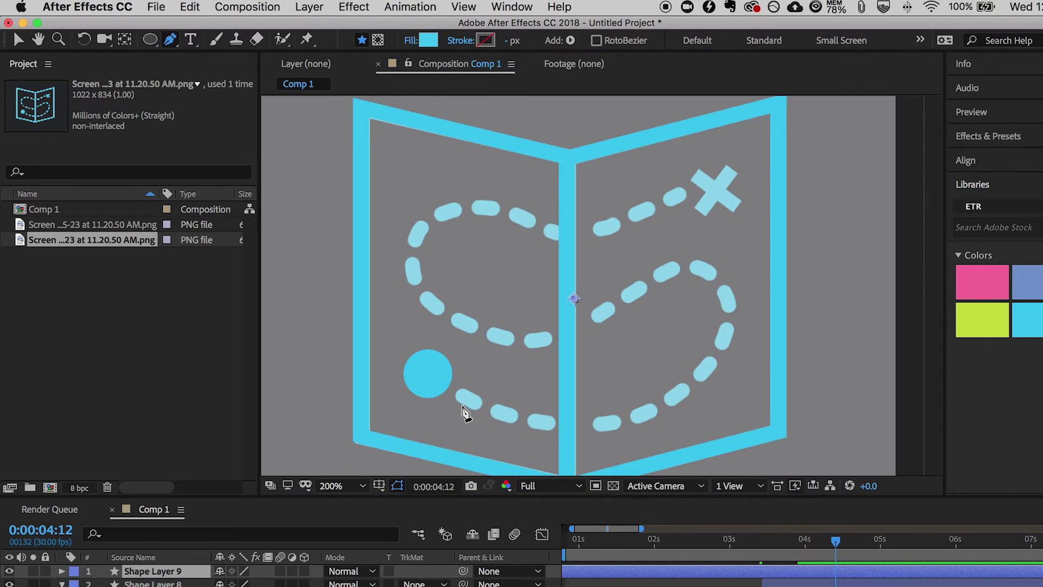
click(460, 399)
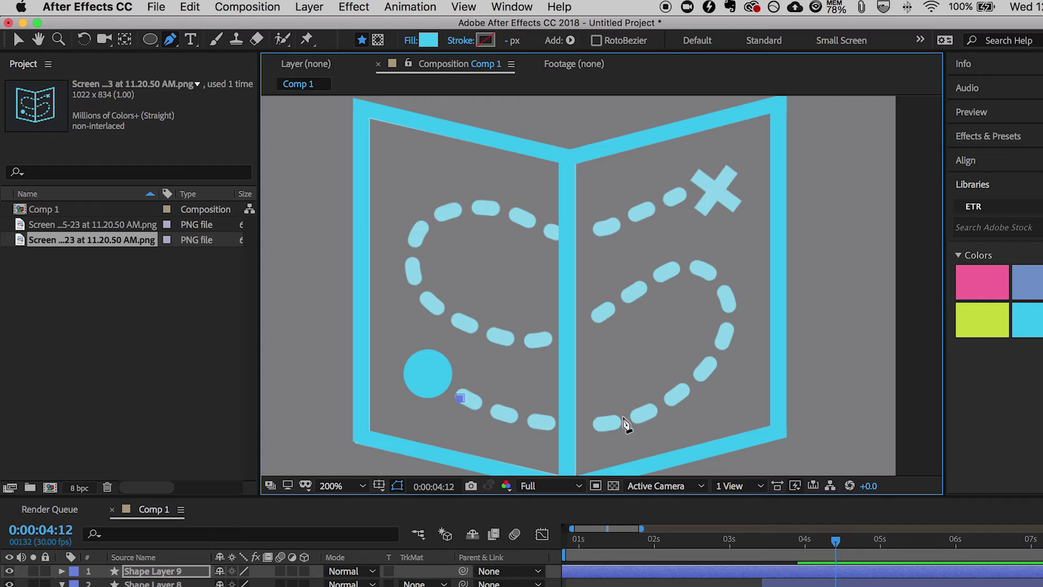
drag(615, 423, 690, 401)
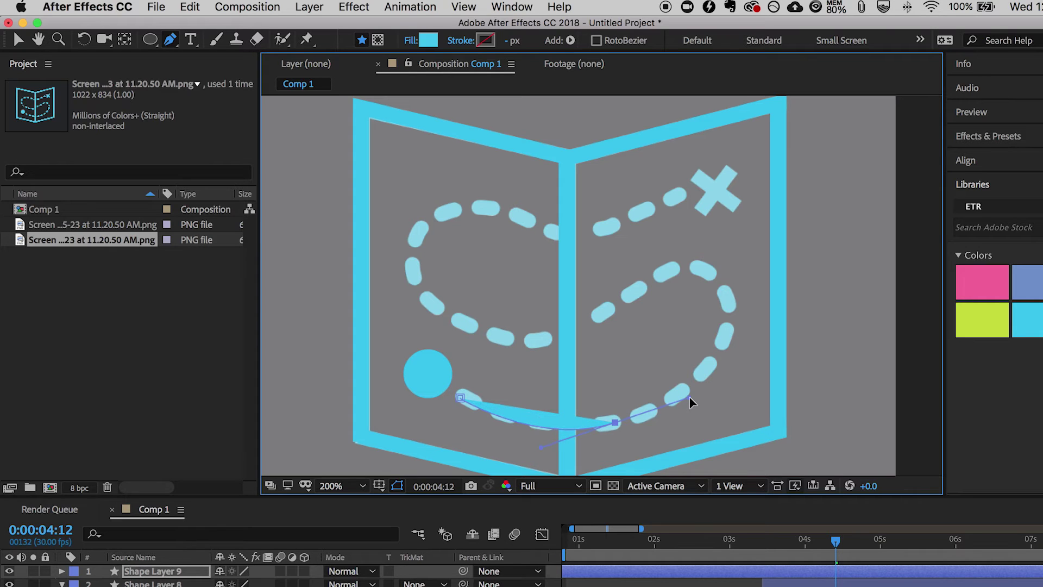
drag(695, 266, 616, 212)
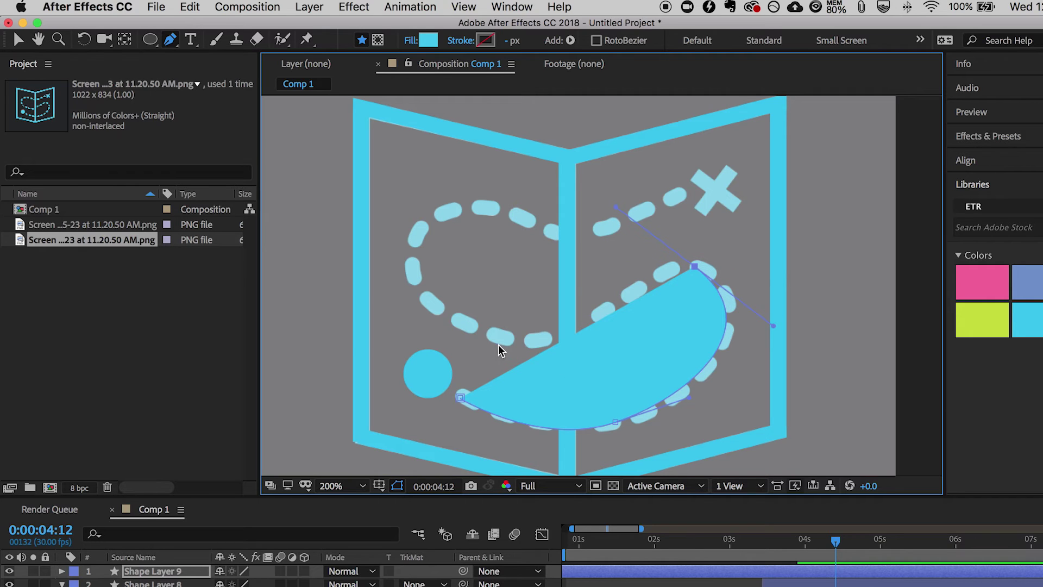
drag(524, 339, 450, 331)
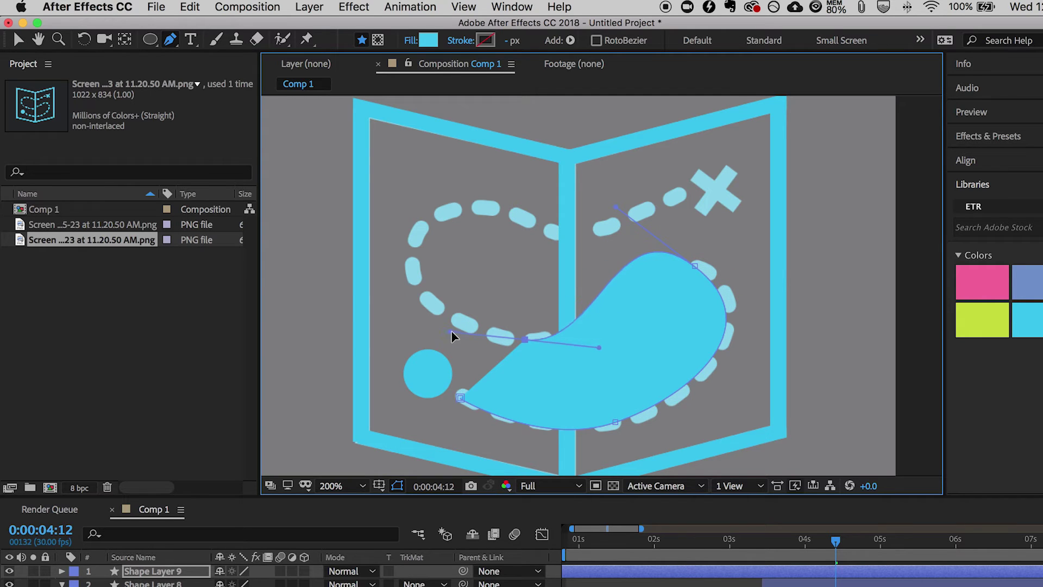
drag(419, 232, 460, 169)
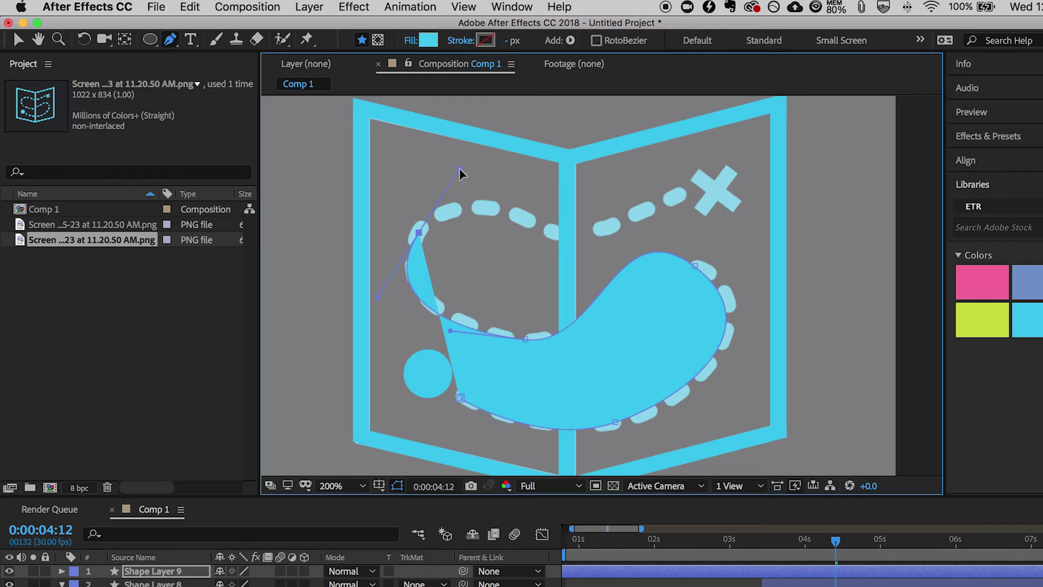
drag(565, 234, 609, 229)
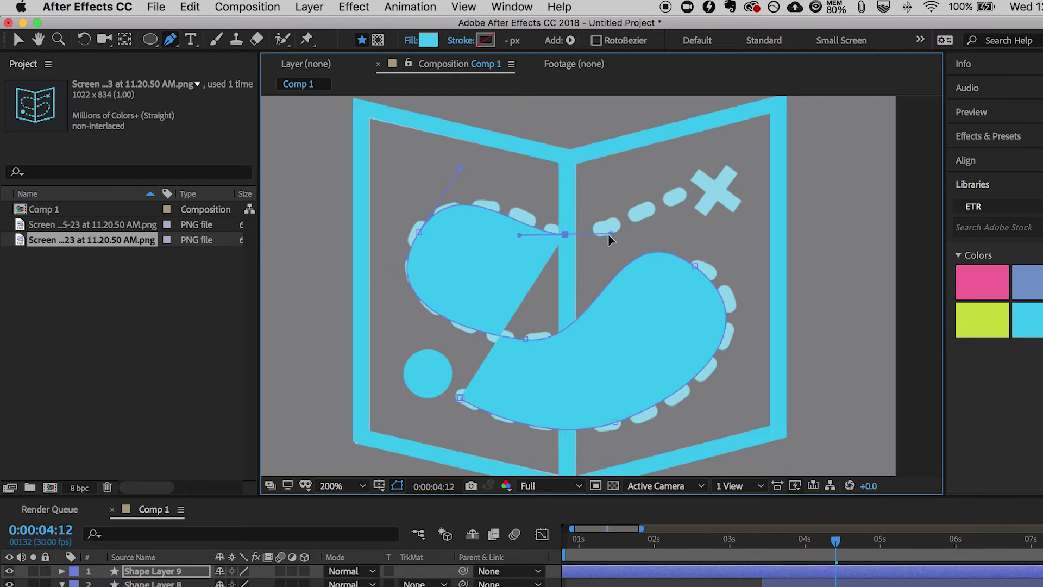
click(683, 194)
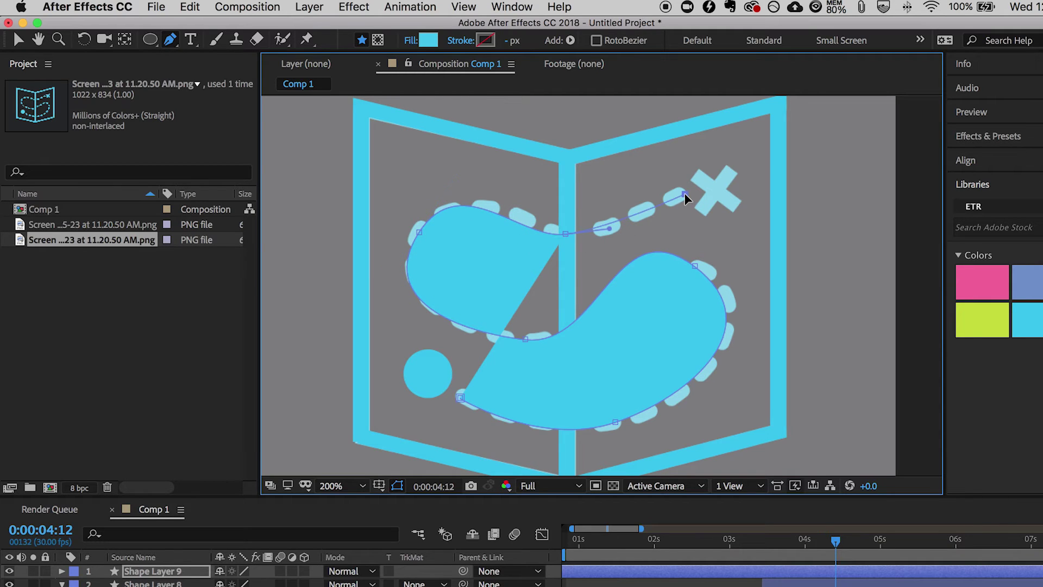
- Set the fill of the traced route path to None
click(411, 40)
click(19, 107)
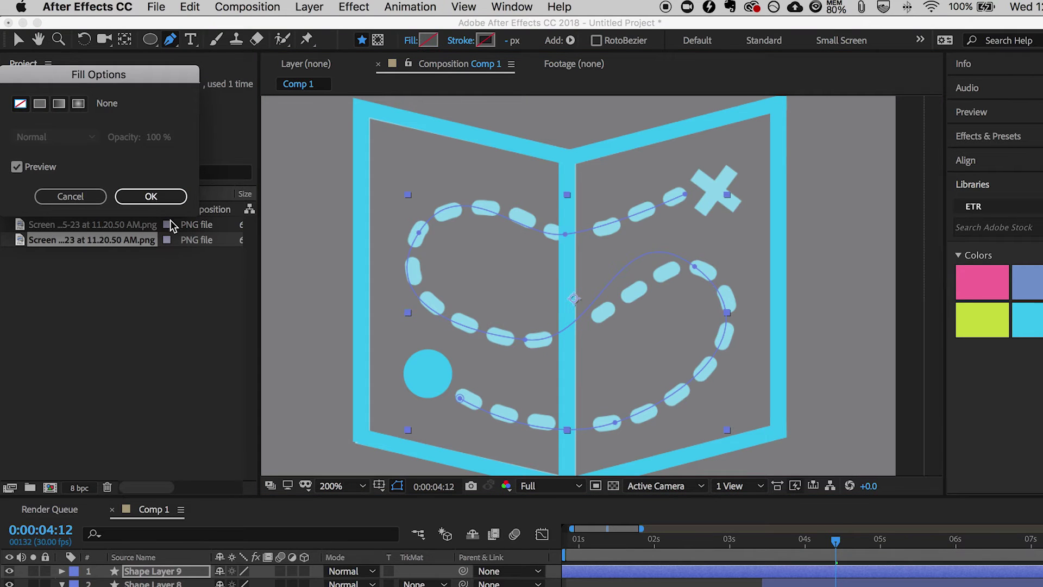
click(151, 196)
- Give the route path a 20 px stroke coloured by sampling the cyan swatch in the library colours
click(461, 42)
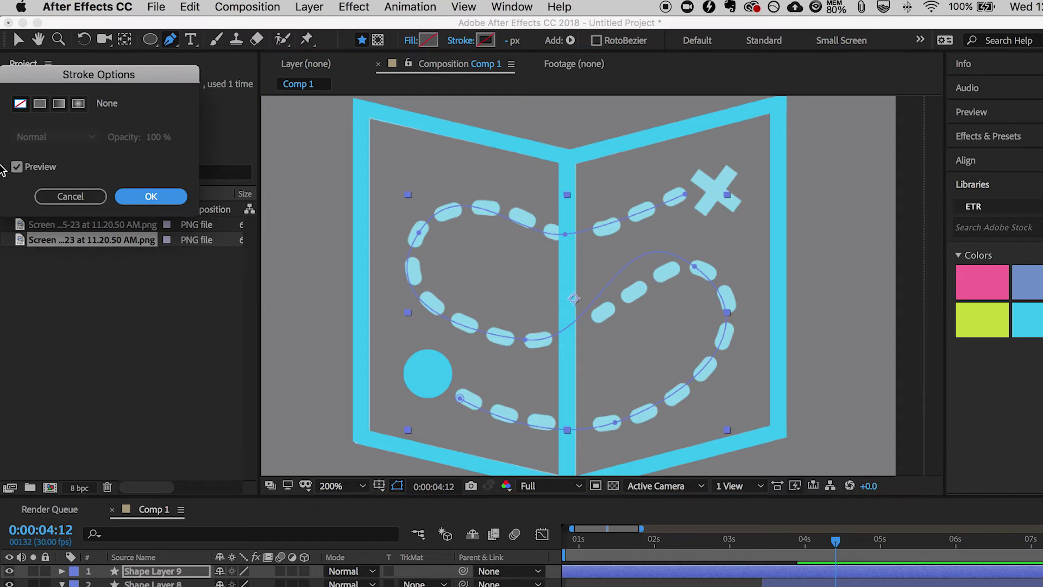
click(163, 196)
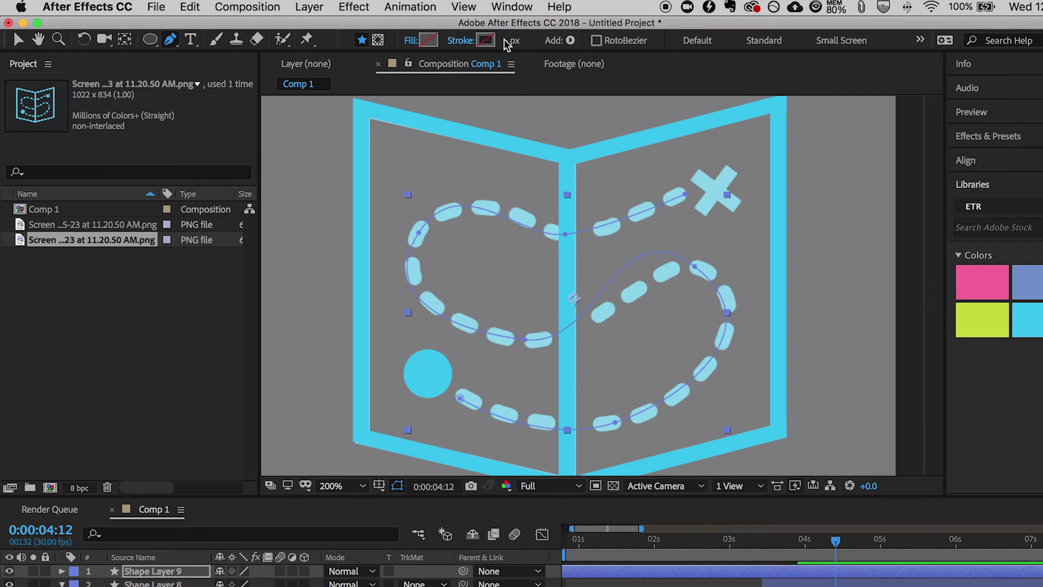
click(509, 41)
text(0)
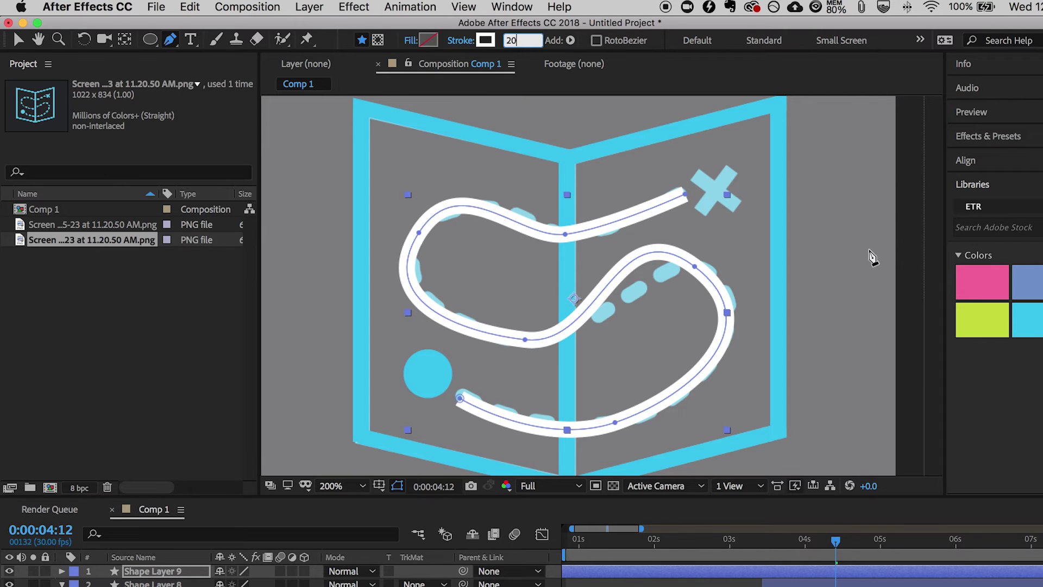
click(485, 41)
click(339, 180)
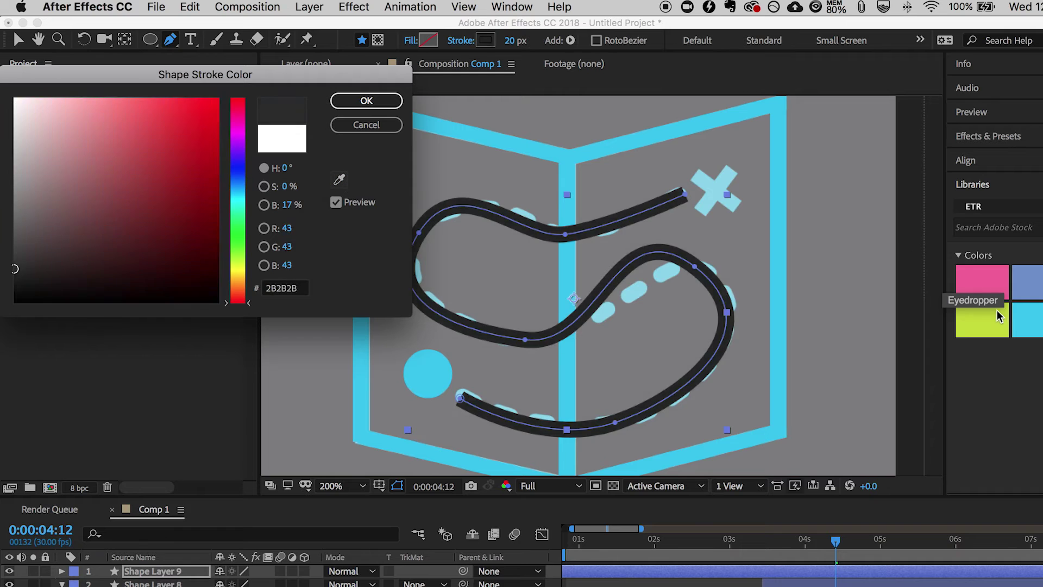
click(1029, 321)
click(366, 100)
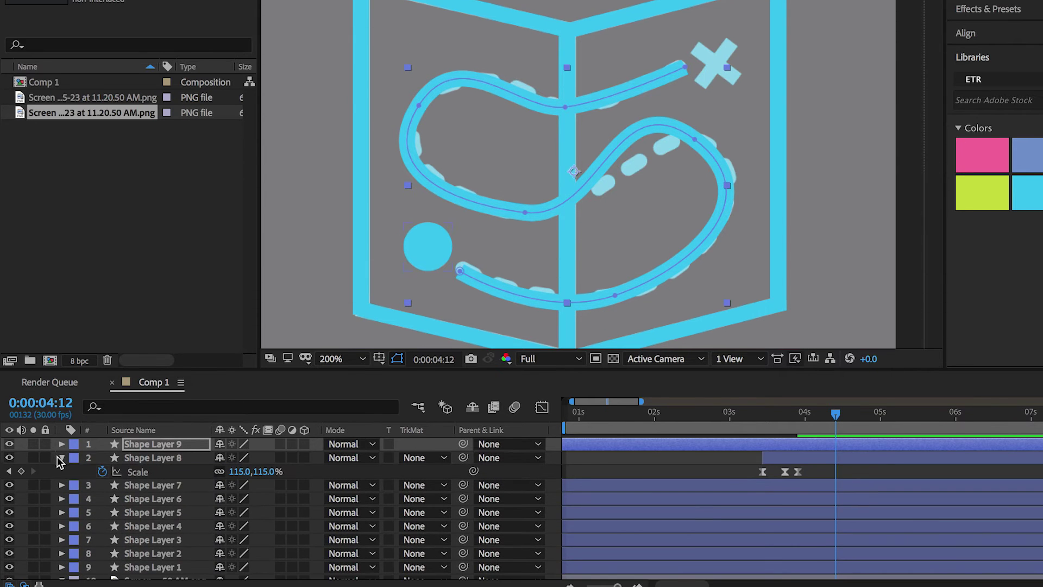
- Add one Dash and one Gap property to the Dashes of Stroke 1 in Shape Layer 9
click(61, 542)
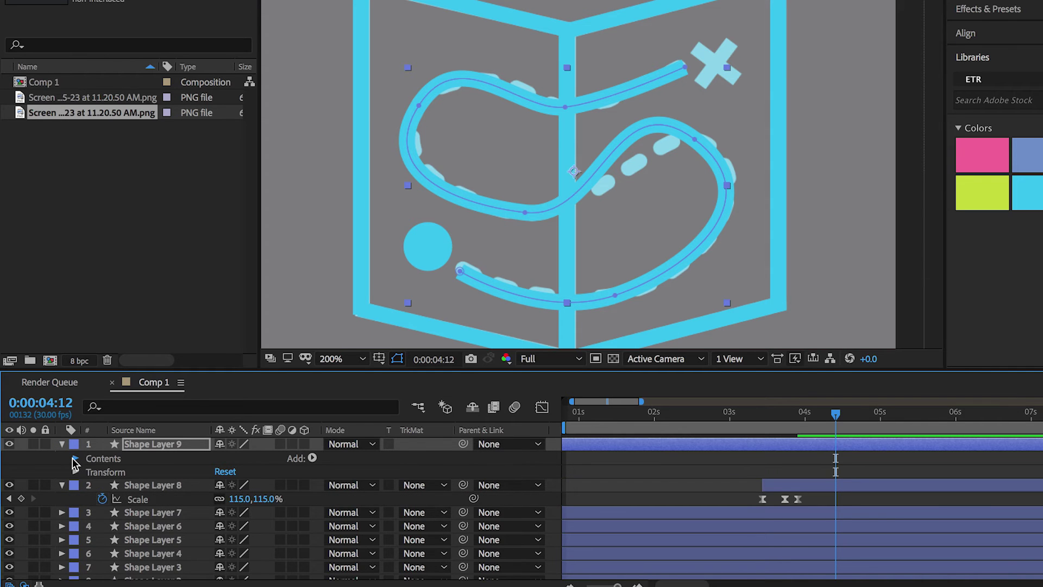
click(75, 460)
click(90, 472)
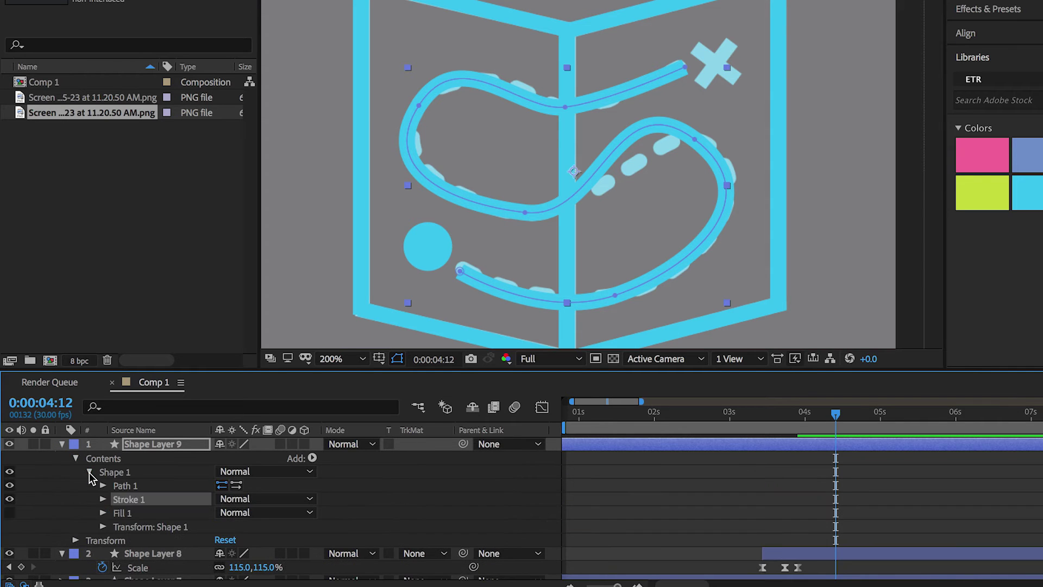
click(103, 500)
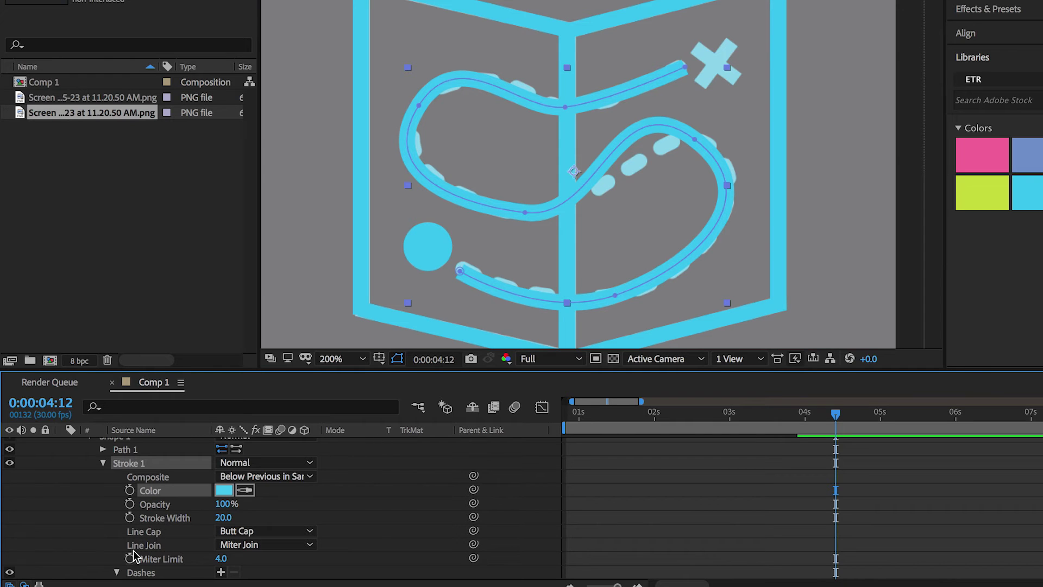
scroll(161, 540, down, 5)
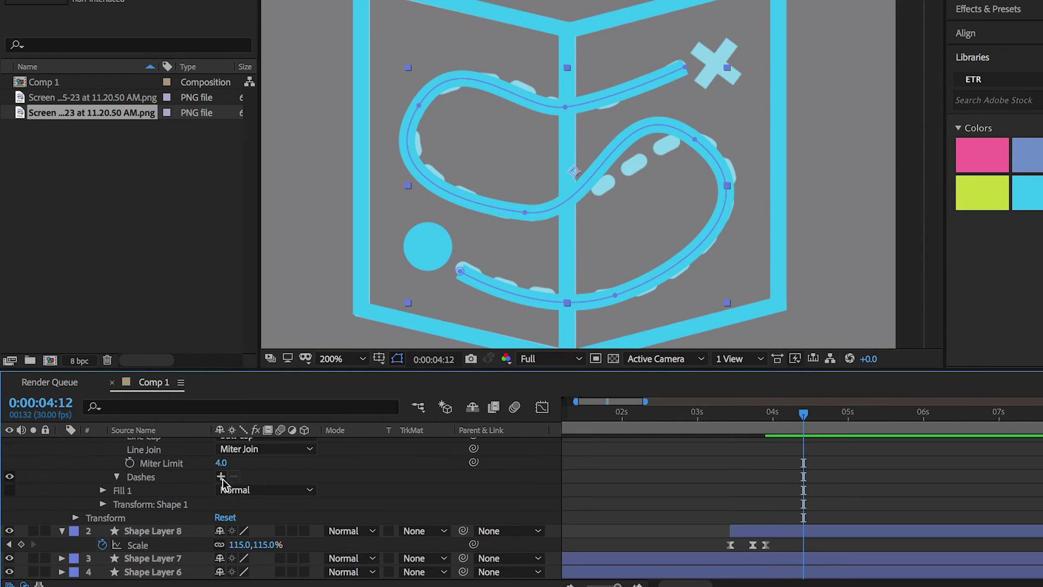
click(222, 476)
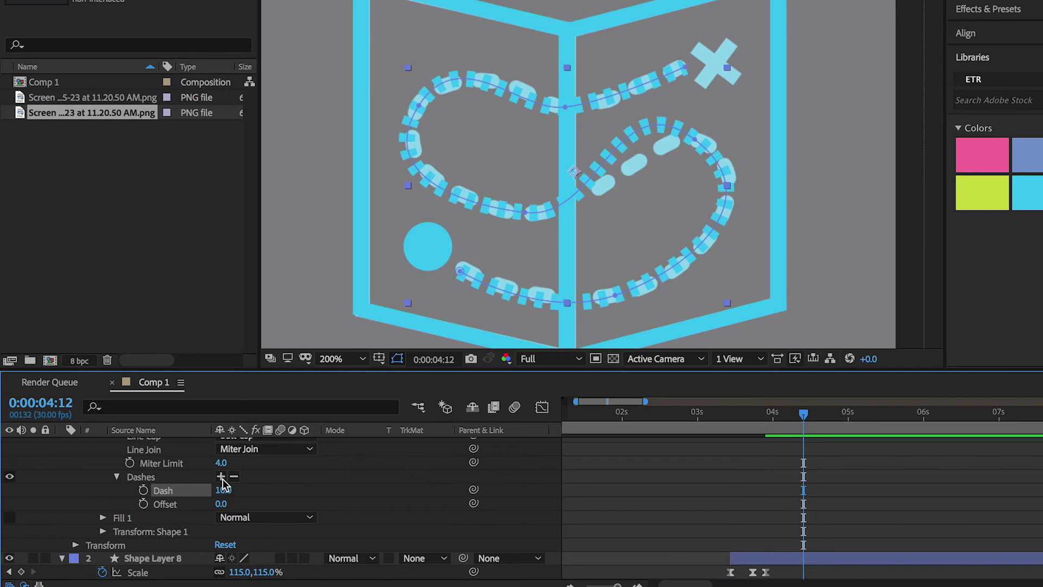
click(222, 476)
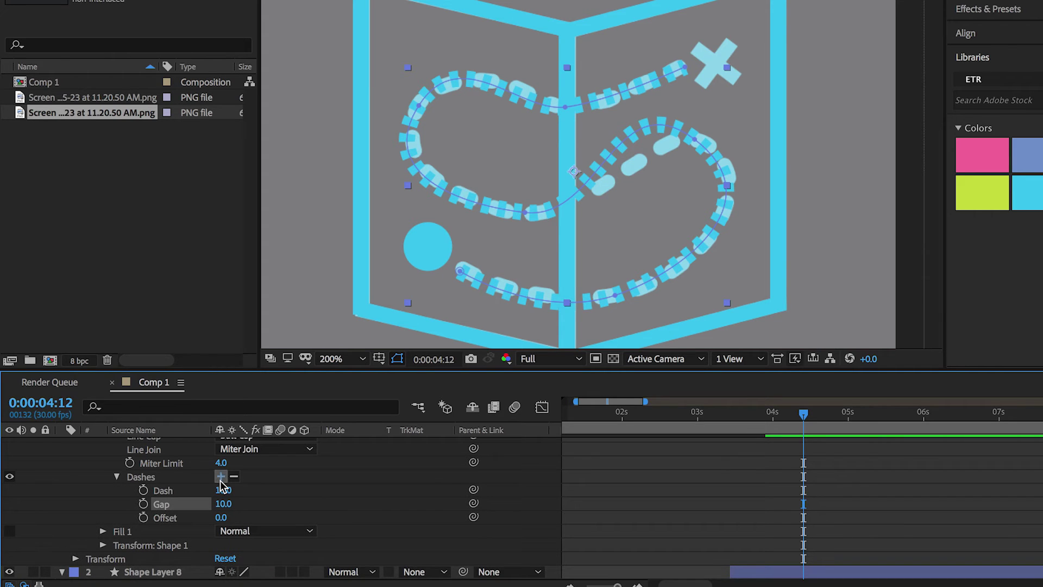
click(221, 477)
click(234, 476)
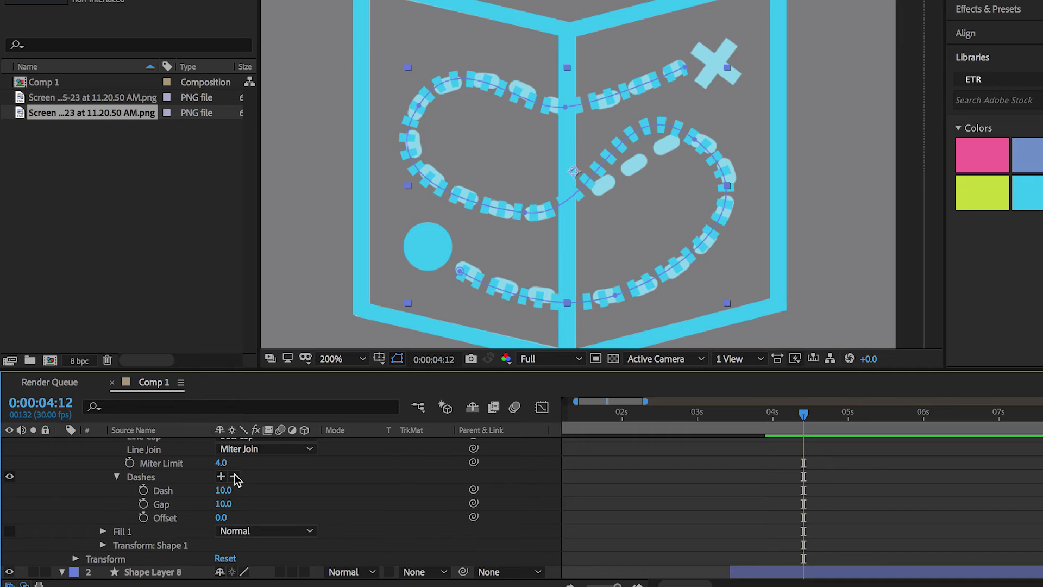
- Set the route stroke's Dash to 34 and its Line Cap to Round Cap
mouse_move(223, 490)
mouse_down()
mouse_move(249, 490)
mouse_move(221, 490)
mouse_move(234, 483)
mouse_up()
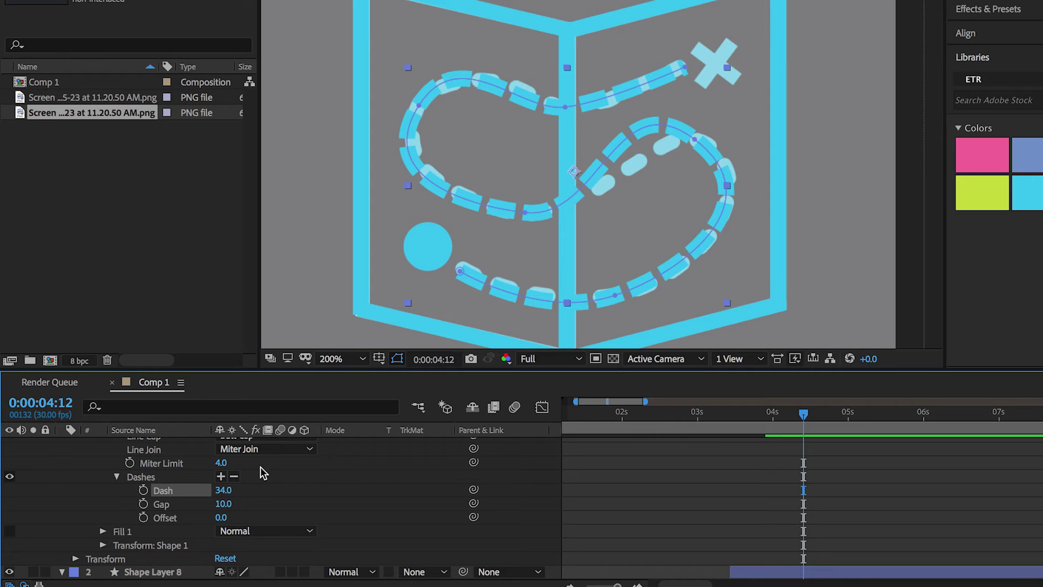
scroll(279, 492, up, 3)
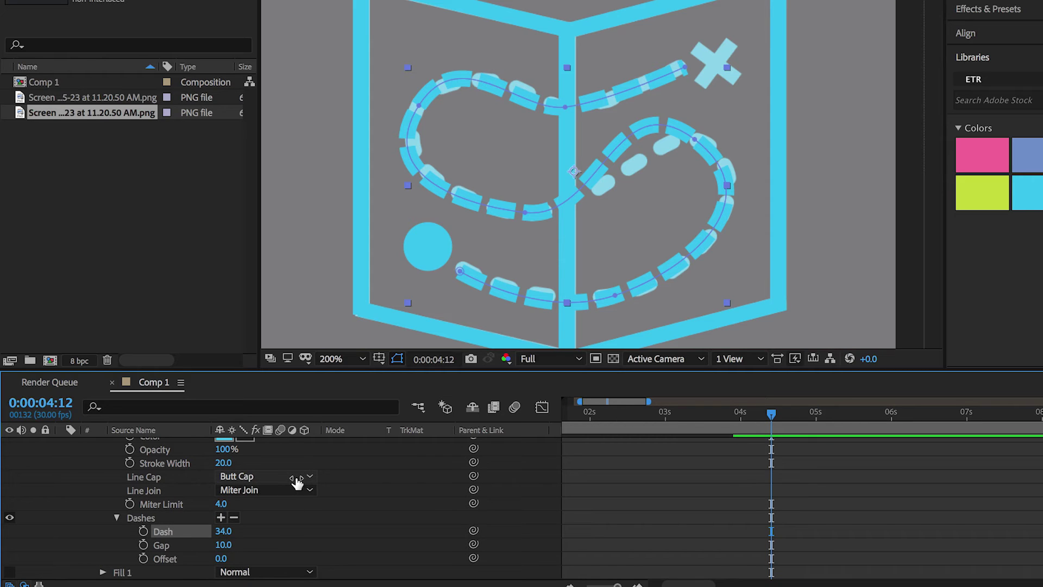
click(297, 477)
click(276, 506)
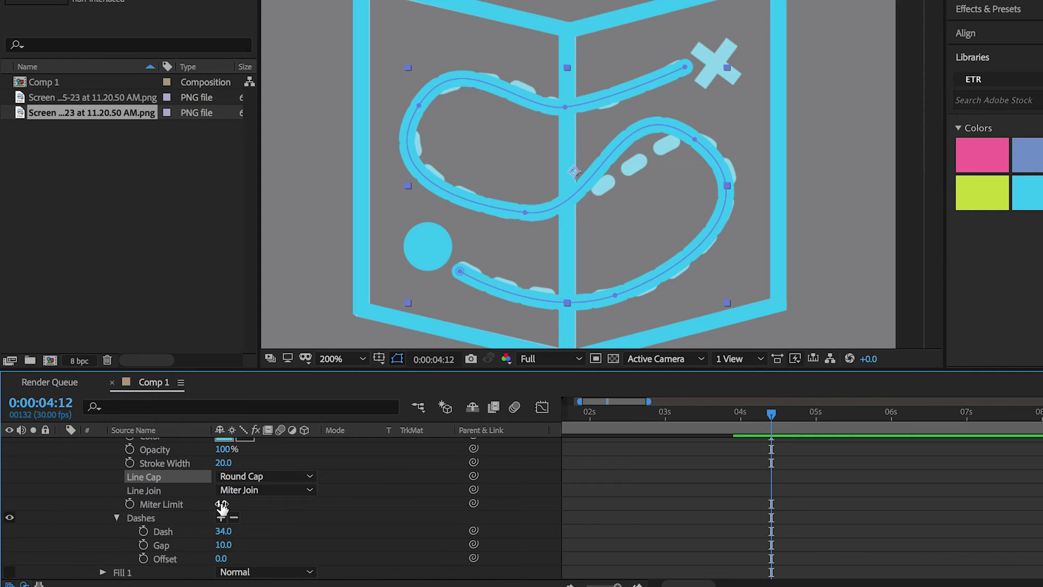
- Adjust the route stroke's dash pattern to a Dash of 21 and a Gap of 28, and deselect the layer
drag(224, 532, 244, 535)
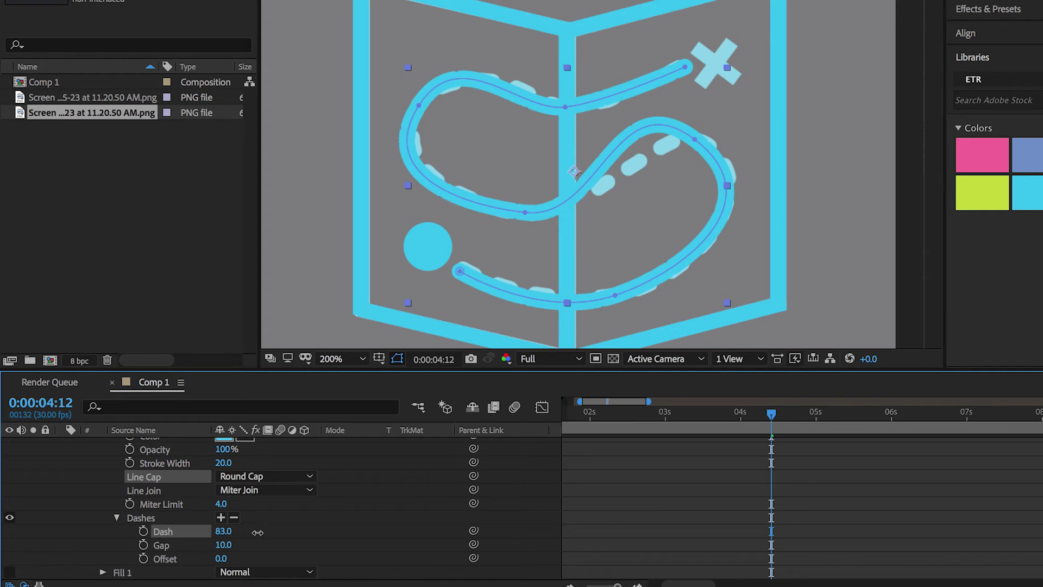
key(ctrl+z)
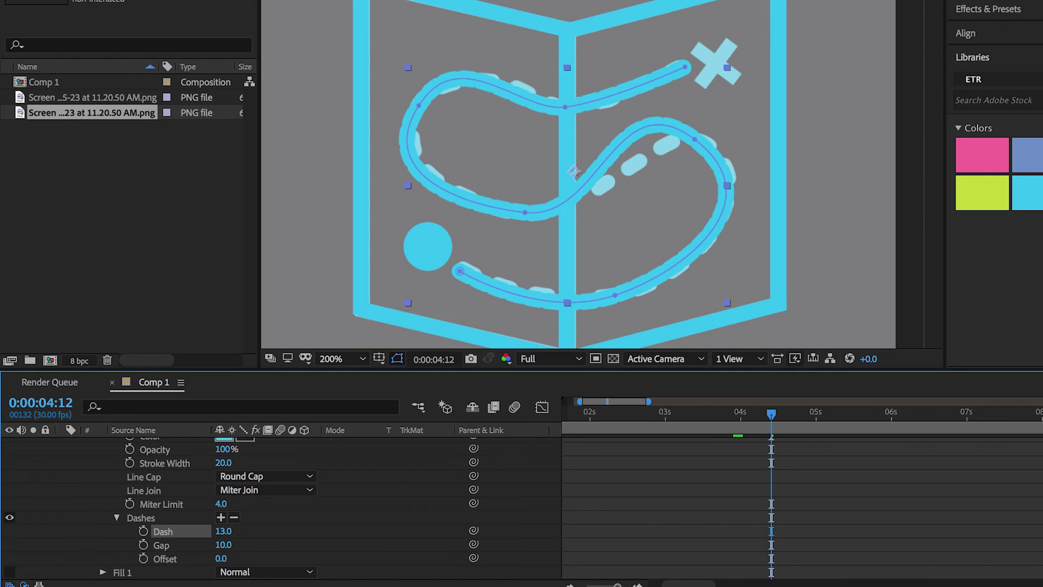
mouse_move(223, 544)
mouse_down()
mouse_move(240, 543)
mouse_move(214, 531)
mouse_up()
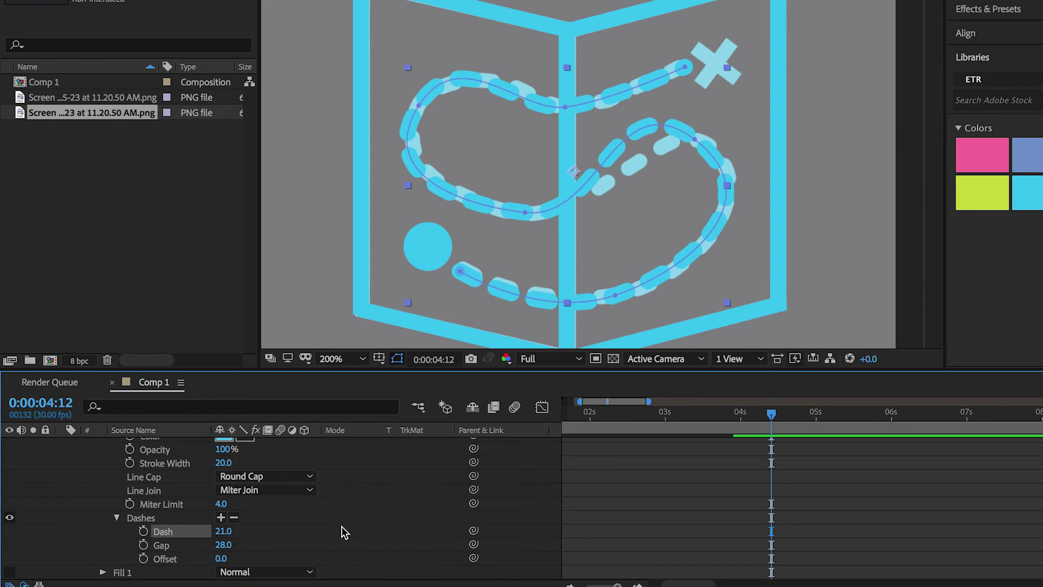
click(870, 259)
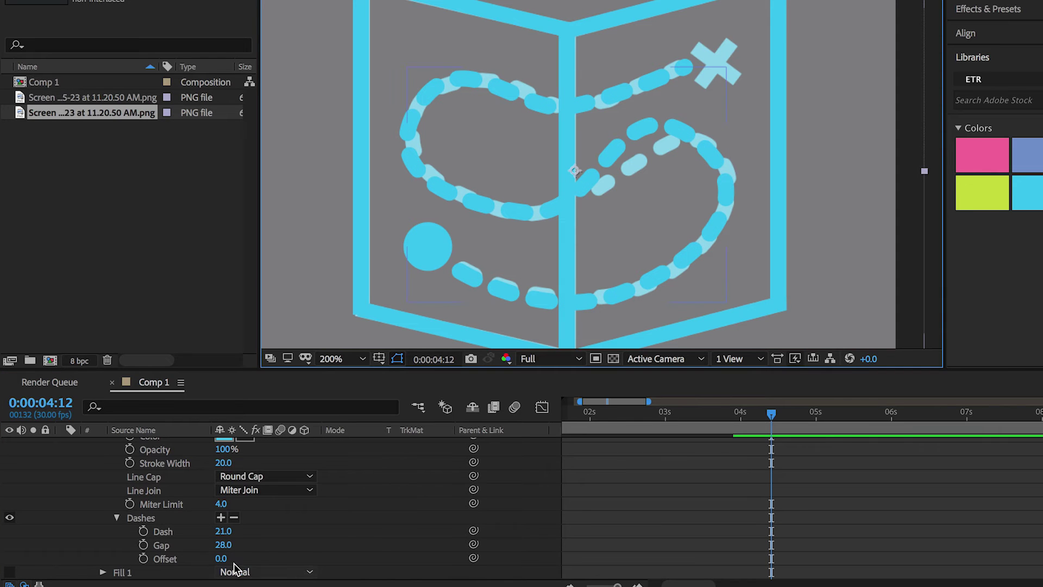
- Hide the reference PNG layer to examine the dashed route on its own, and show it again
scroll(244, 543, down, 10)
click(10, 559)
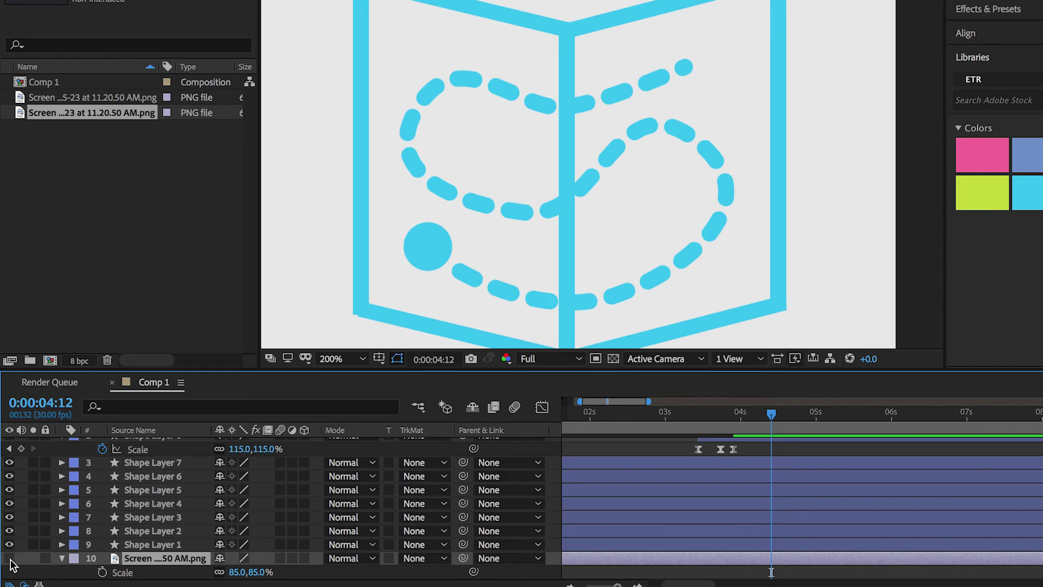
click(9, 558)
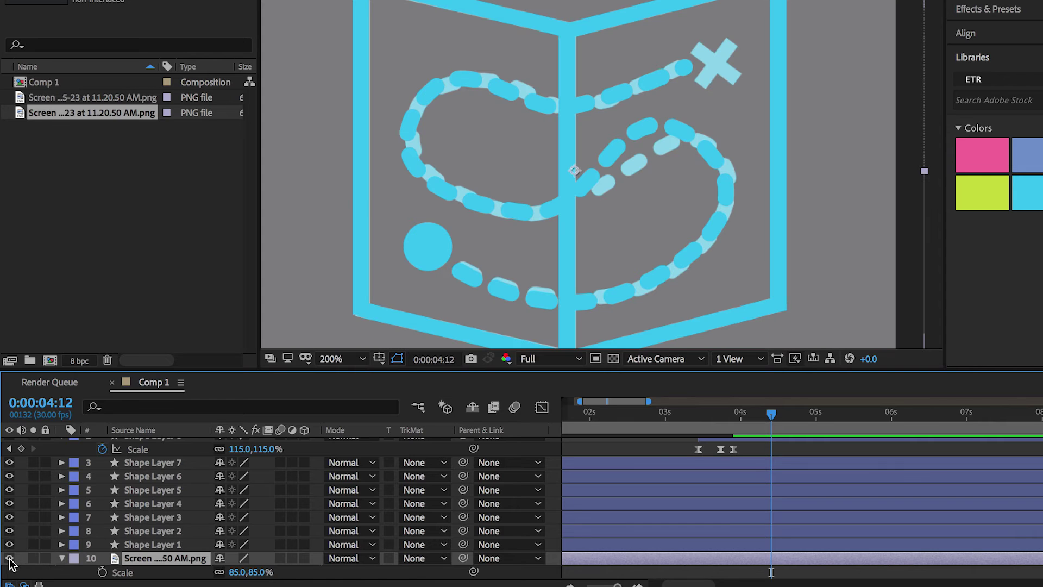
- Move the current time to 0:00:04:01 and add Trim Paths to Shape Layer 9
scroll(774, 534, up, 3)
scroll(773, 533, up, 5)
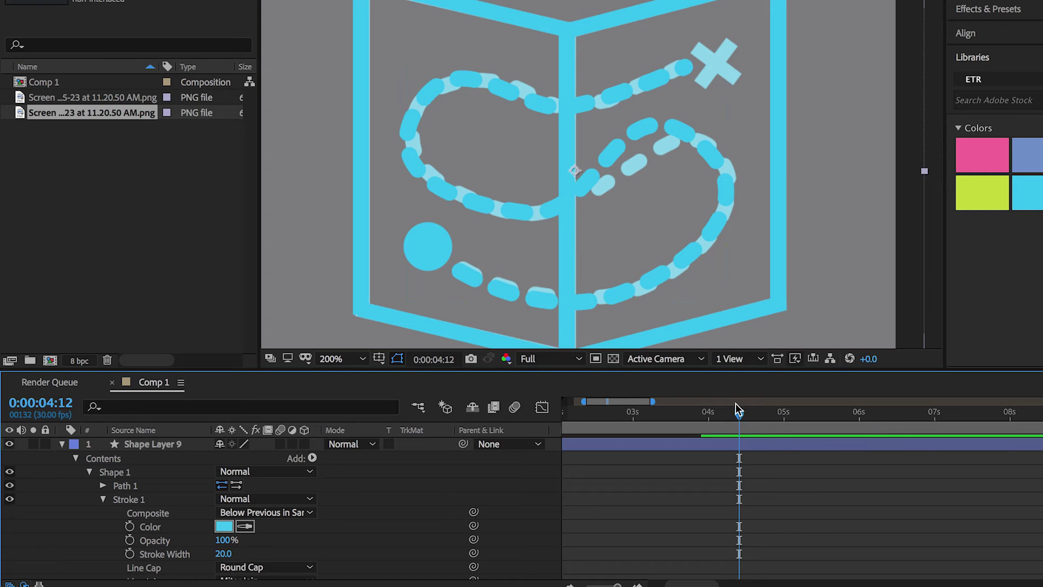
click(755, 444)
click(313, 458)
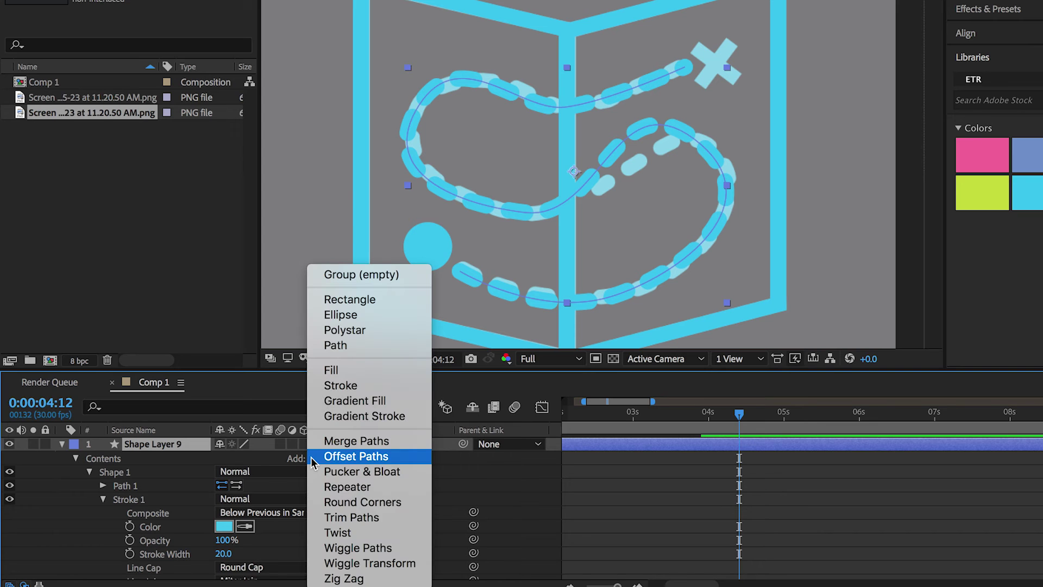
click(703, 418)
mouse_move(702, 418)
mouse_down()
mouse_move(677, 416)
mouse_move(747, 418)
mouse_move(645, 415)
mouse_move(712, 426)
mouse_up()
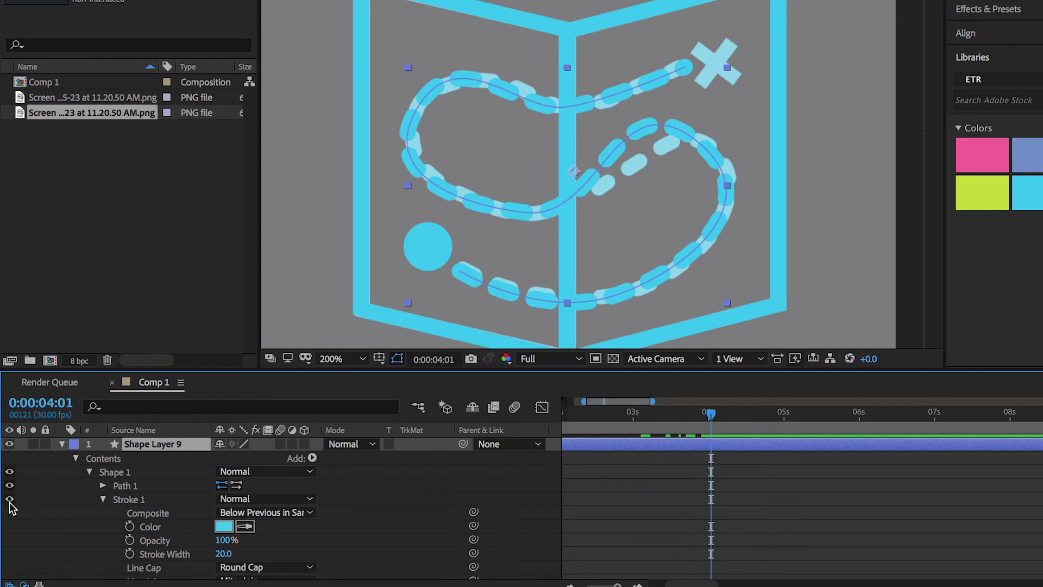
click(313, 458)
click(345, 517)
scroll(104, 569, down, 3)
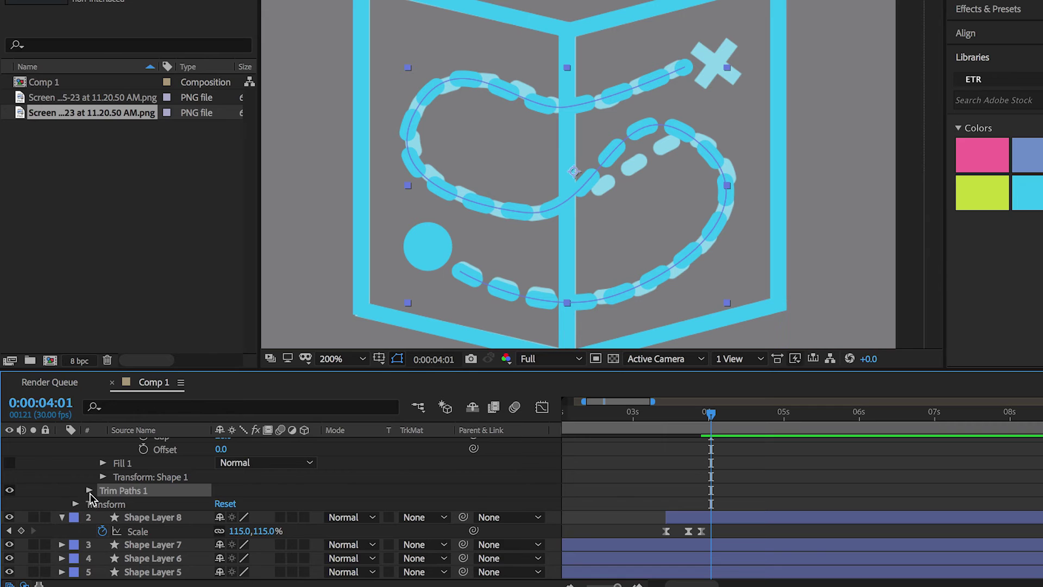
- Keyframe the End value of Shape Layer 9's Trim Paths at 0% at 0:00:04:01
click(89, 491)
drag(224, 504, 164, 526)
key(super+z)
key(super+z)
key(super+z)
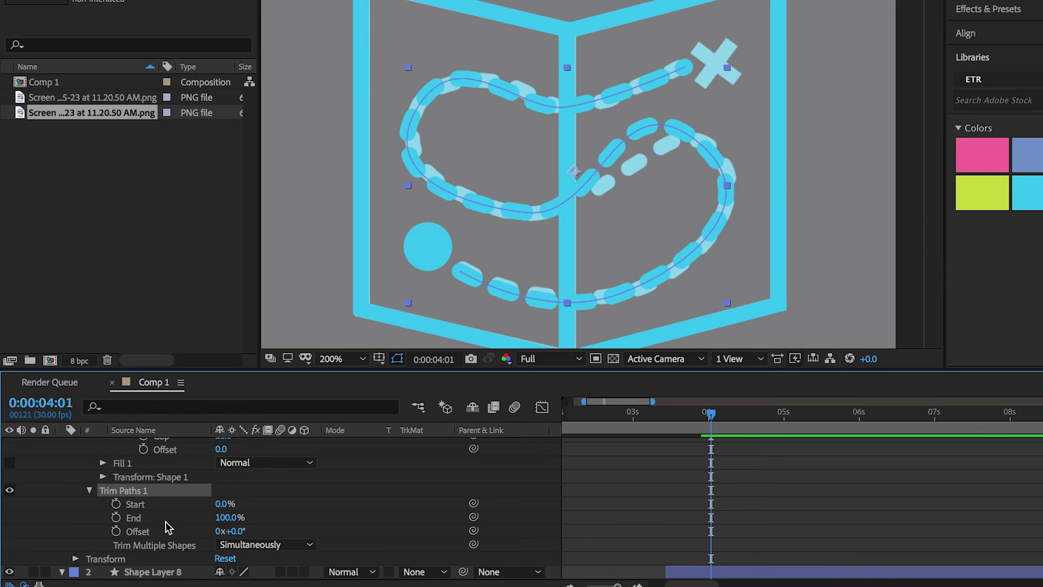
click(116, 519)
click(228, 517)
text(0)
key(Return)
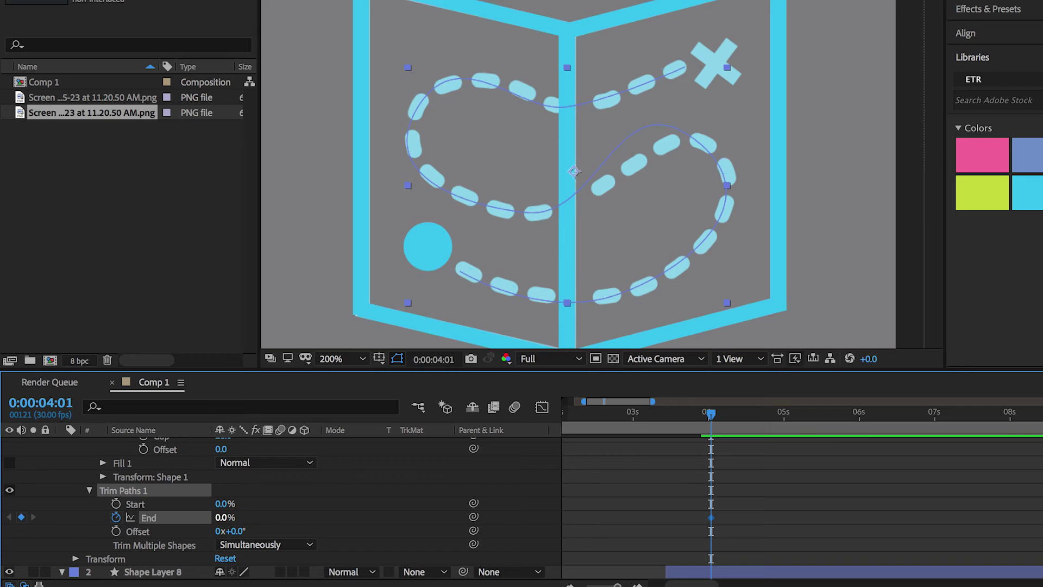
- Move the current time to 0:00:04:14 and keyframe the Trim Paths End value at 100%
key(Page_Down)
key(Page_Down)
key(Page_Down)
key(Page_Down)
key(Page_Down)
key(Page_Down)
key(Page_Down)
key(Page_Down)
key(Page_Down)
key(Page_Down)
key(Page_Down)
key(Page_Down)
key(Page_Down)
key(Page_Down)
key(Page_Up)
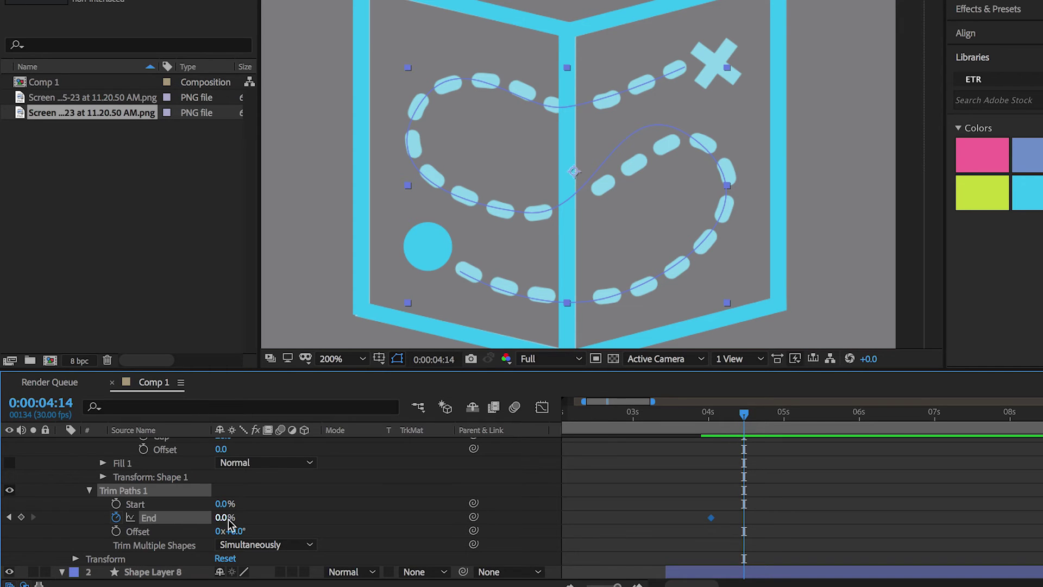
drag(217, 518, 310, 515)
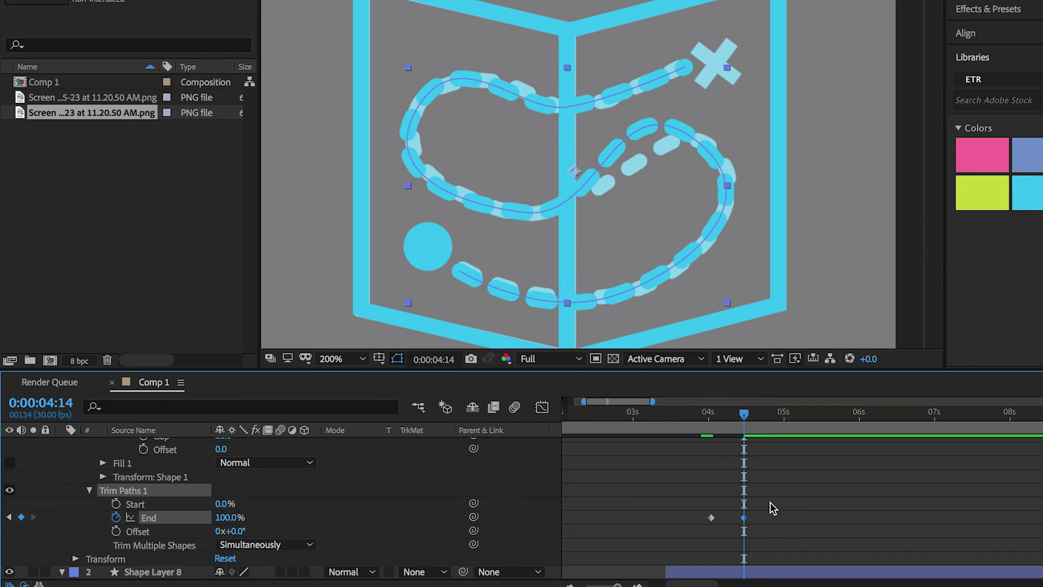
- Apply Easy Ease to both Trim Paths End keyframes and preview the route animation from 0:00:03:21
click(742, 517)
drag(771, 510, 704, 515)
drag(769, 538, 690, 506)
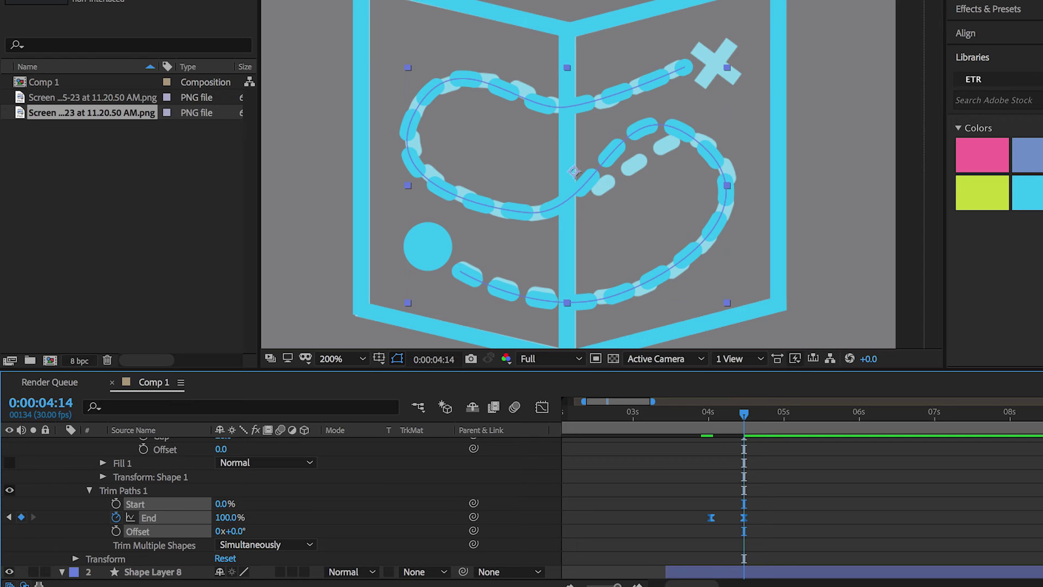
click(687, 410)
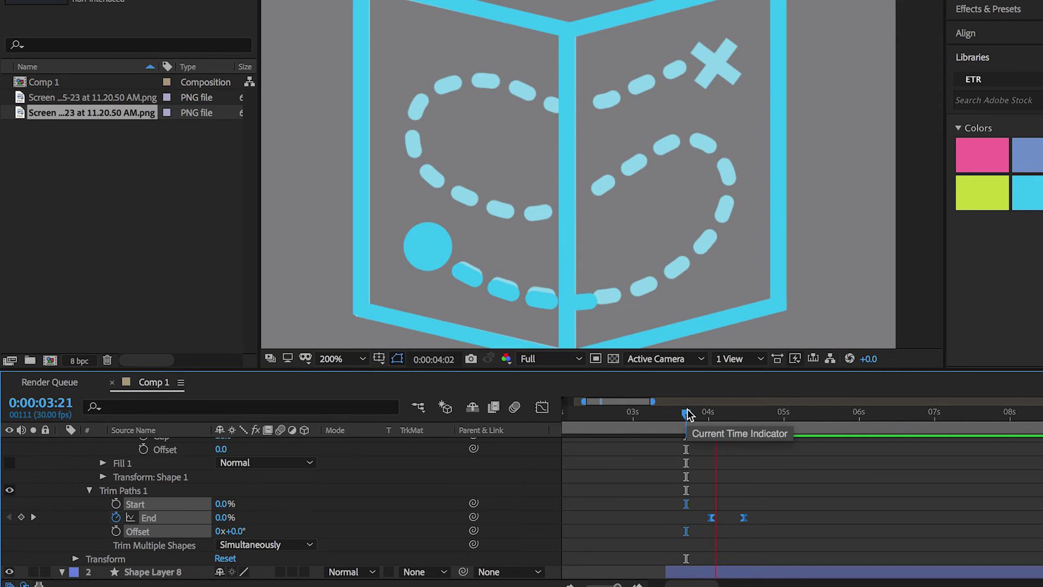
- Slow the route's drawing by moving the 100% End keyframe to 0:00:04:26
drag(688, 414, 774, 413)
drag(744, 519, 767, 524)
key(ctrl+z)
click(903, 555)
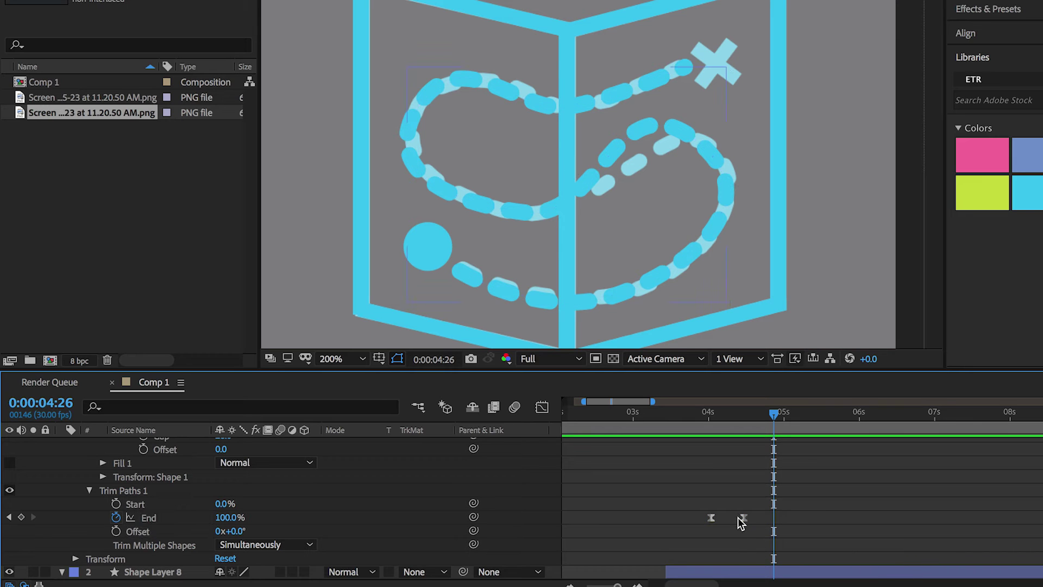
drag(742, 518, 773, 518)
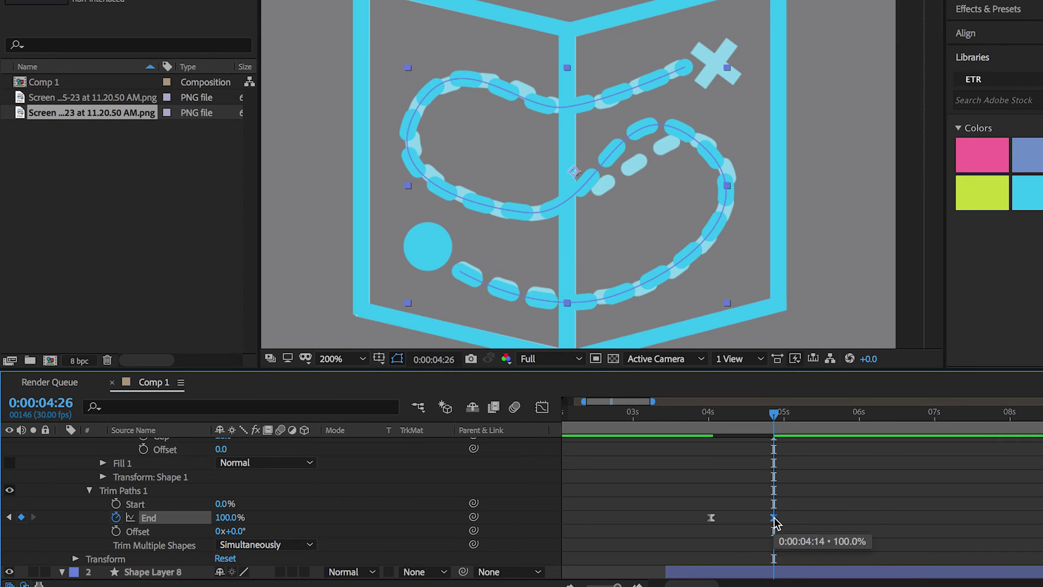
- Lengthen the route animation by moving the 100% End keyframe to about 0:00:05:10, and preview it
click(686, 414)
drag(686, 414, 796, 414)
drag(774, 518, 809, 517)
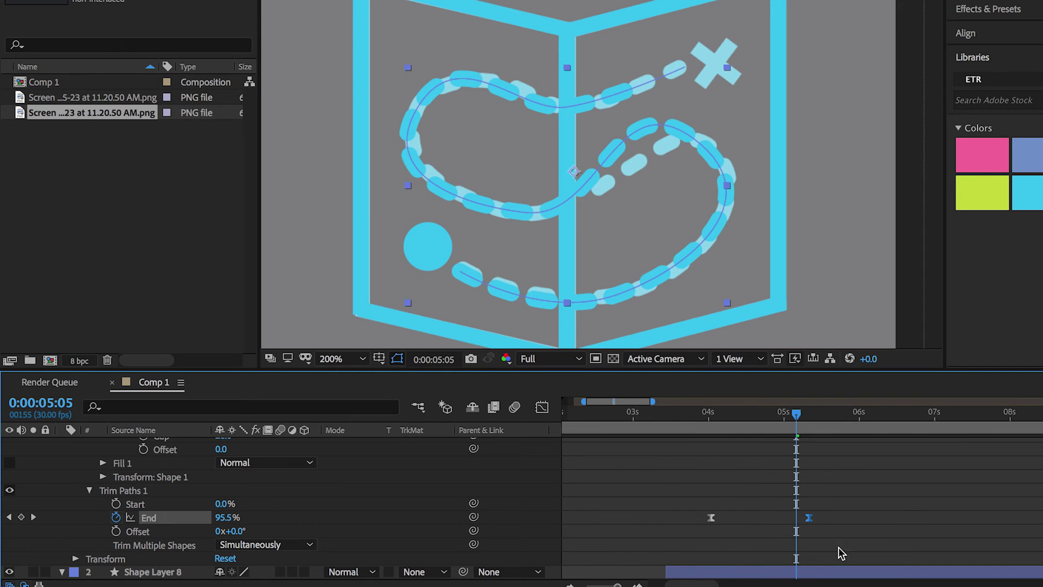
click(684, 415)
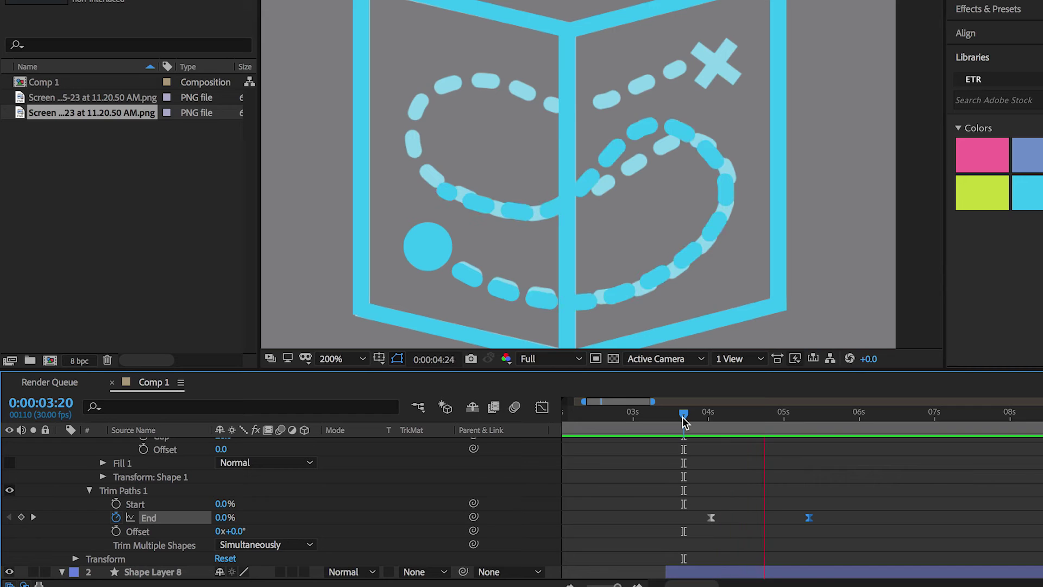
key(space)
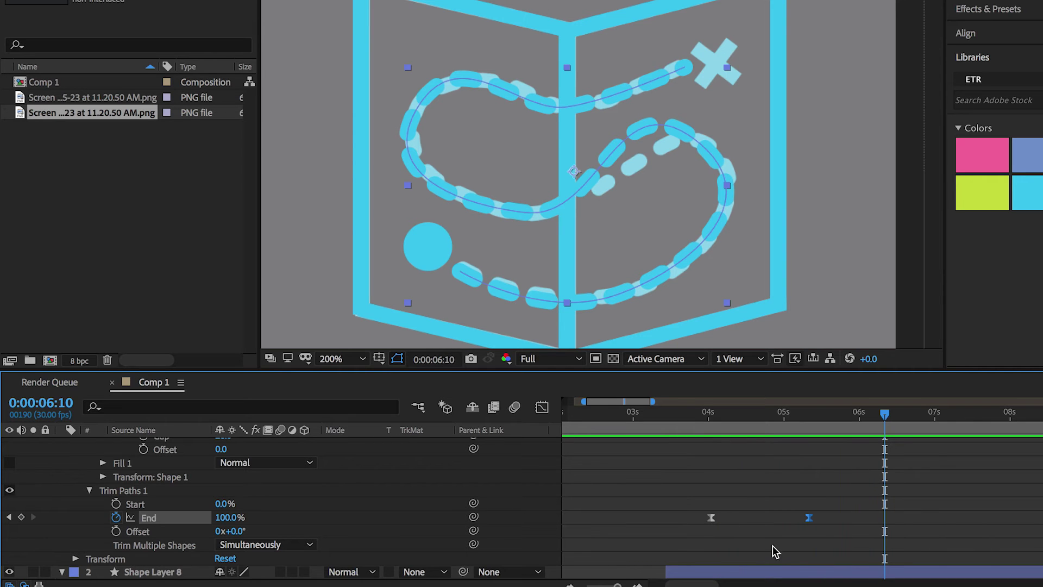
- Extend the route animation by moving the 100% End keyframe to about 0:00:05:25, and preview it
drag(809, 517, 846, 517)
click(655, 413)
key(space)
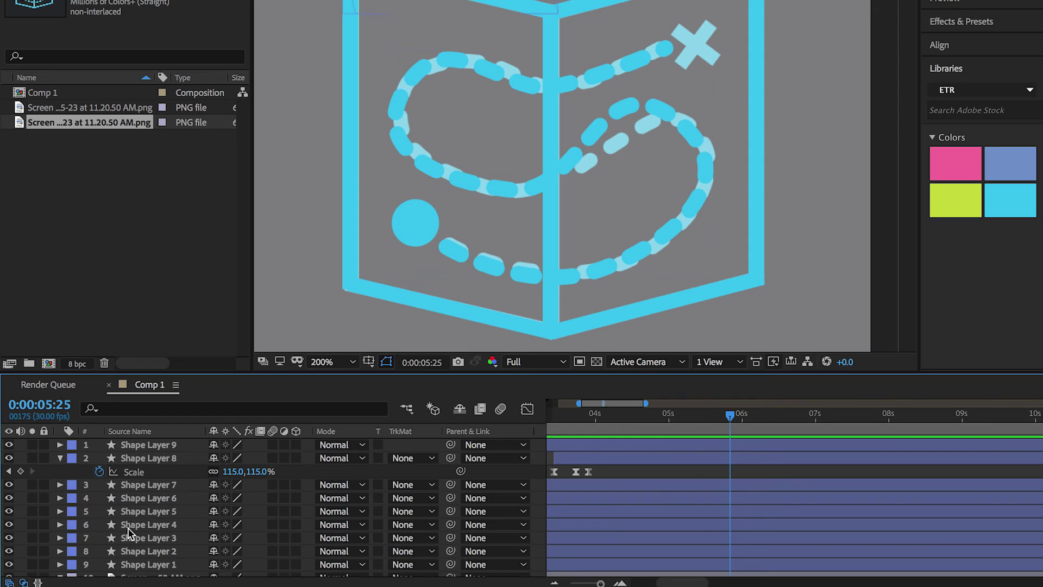
- Hide the reference PNG layer beneath the traced map shapes
scroll(128, 527, down, 1)
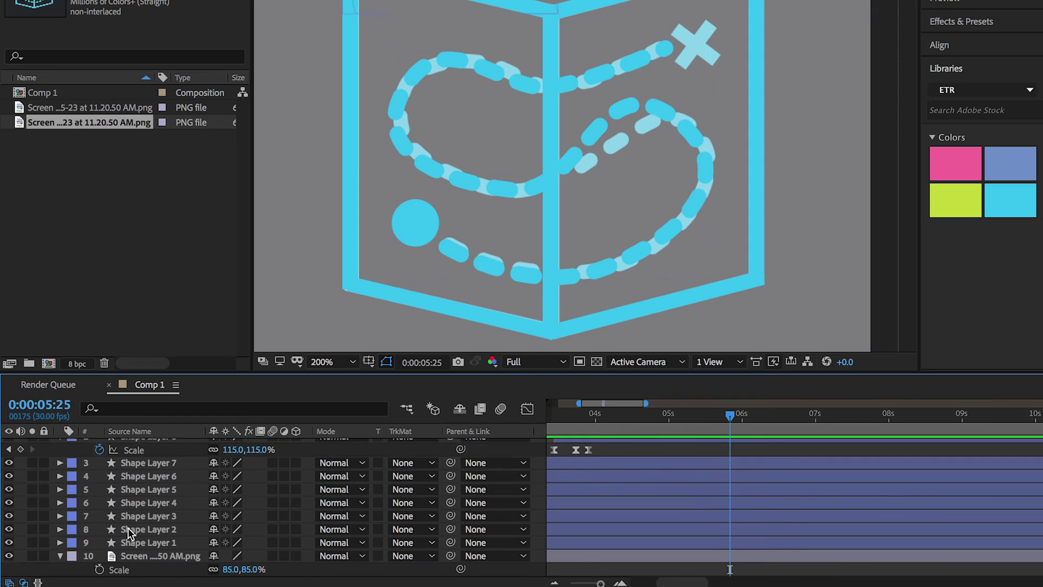
click(8, 556)
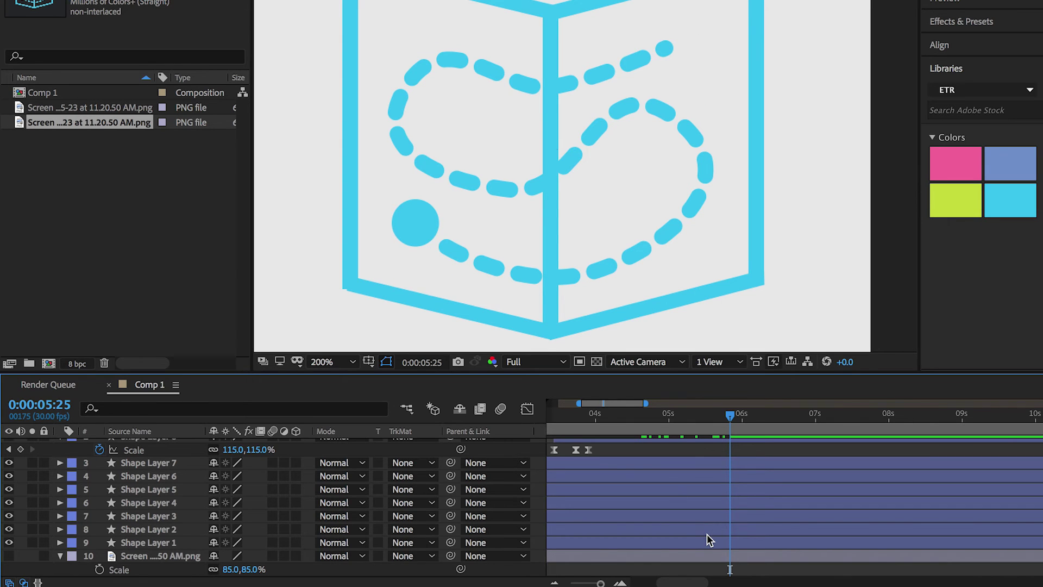
scroll(706, 533, up, 1)
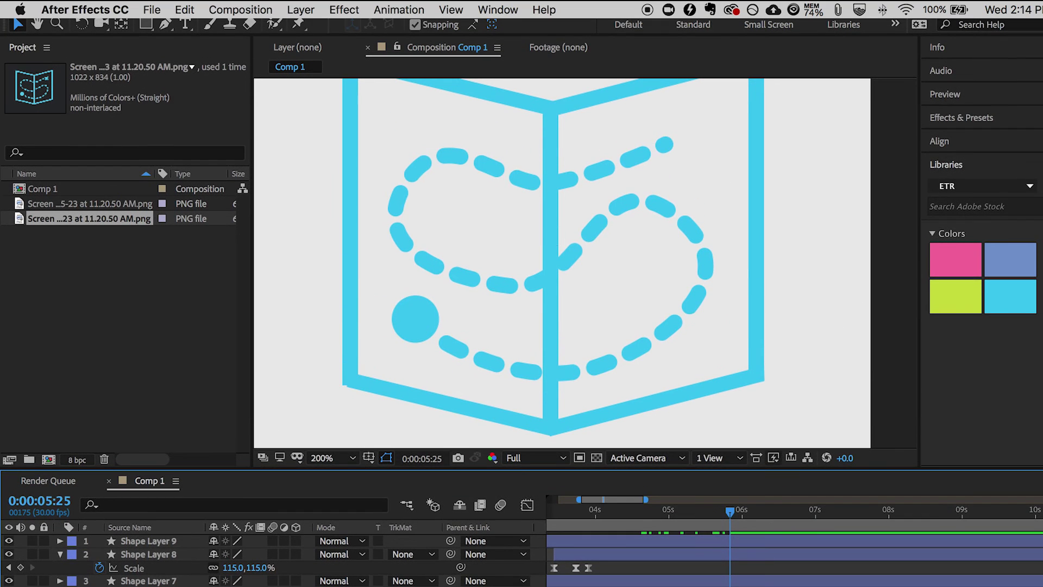
- Create a new shape layer above Shape Layer 9 and trim its in point to 0:00:05:25
click(163, 541)
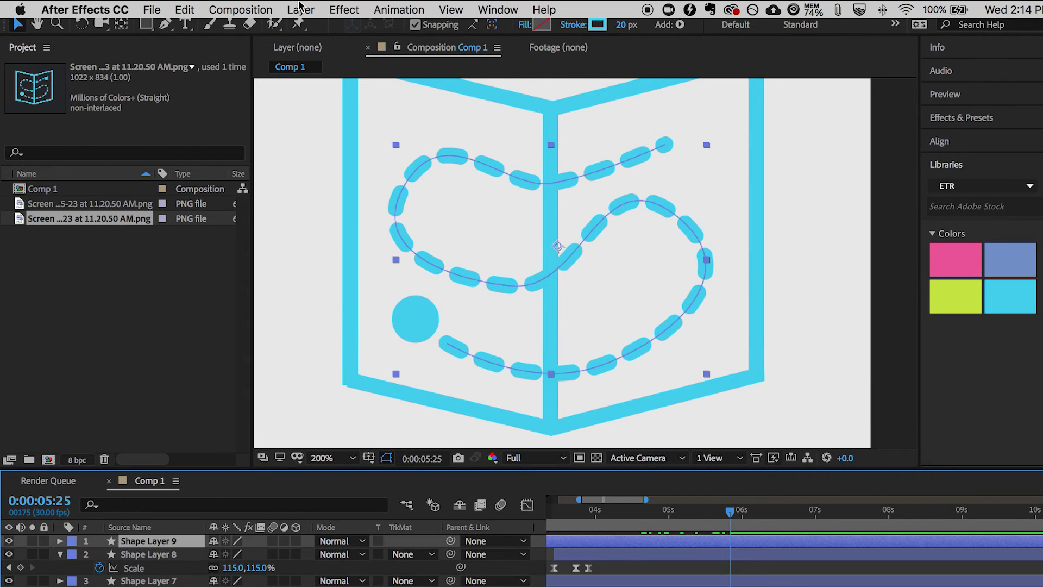
click(299, 9)
mouse_move(315, 29)
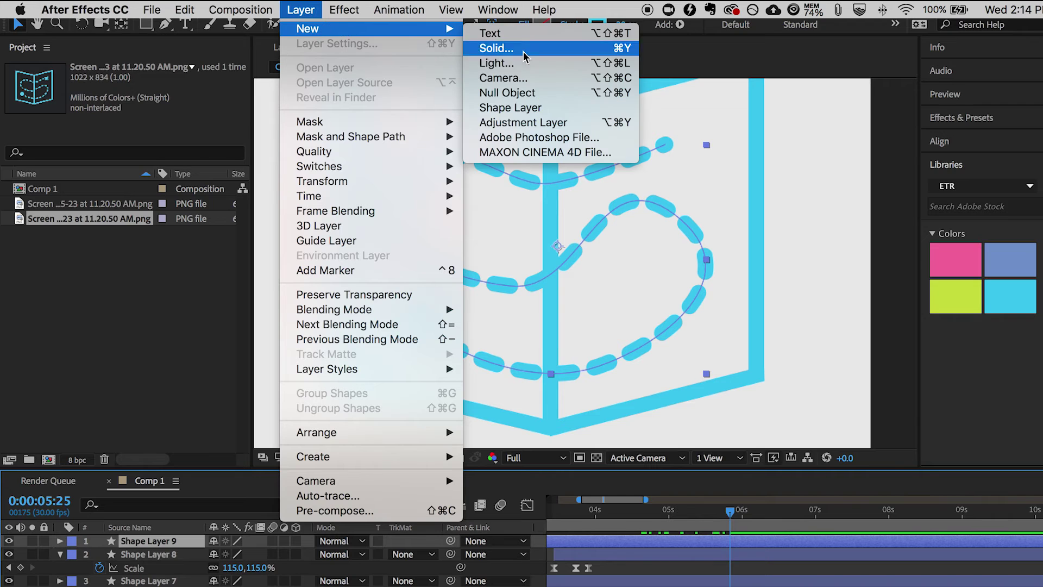
click(533, 107)
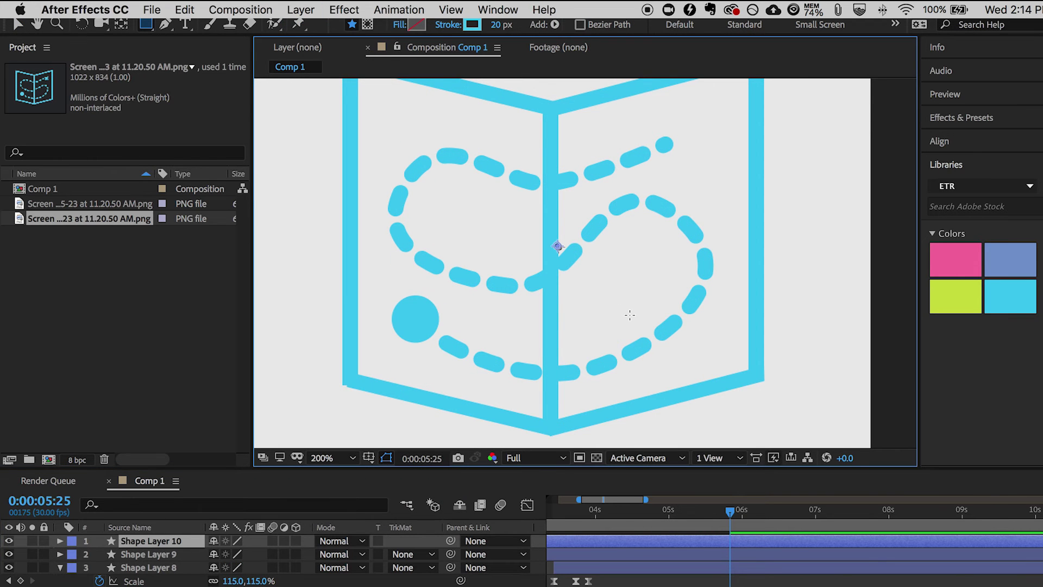
key(alt+bracketleft)
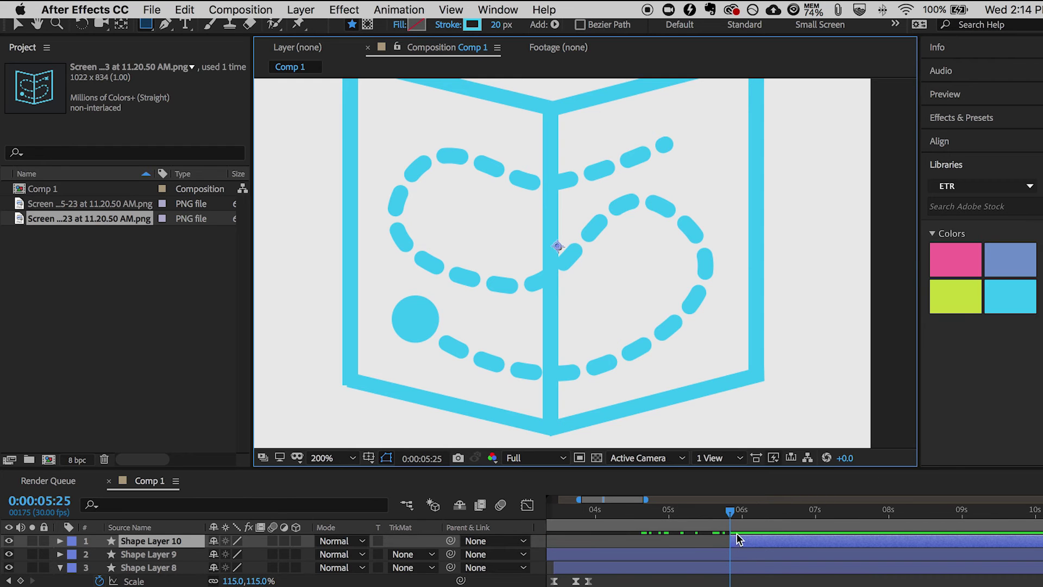
- Draw a short diagonal line with the Pen tool just past the route's upper end, sloping down to the right, on Shape Layer 10
click(165, 24)
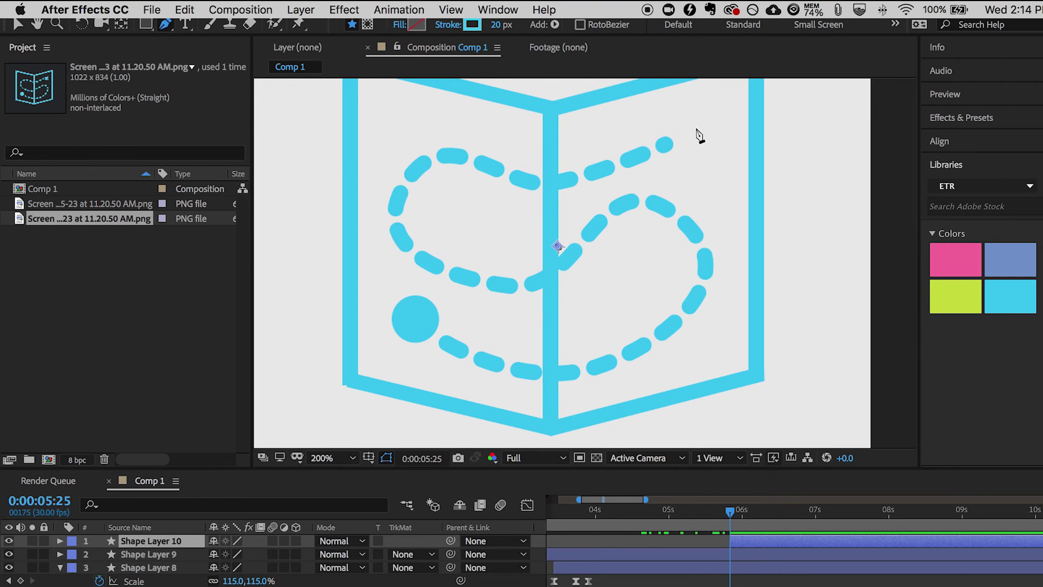
click(680, 116)
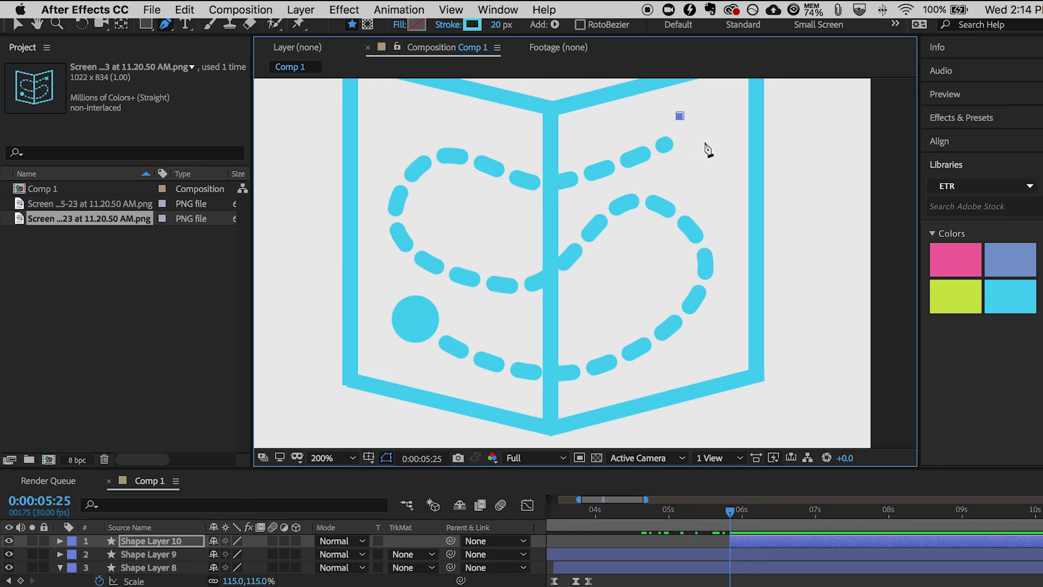
click(698, 135)
key(v)
drag(701, 140, 711, 147)
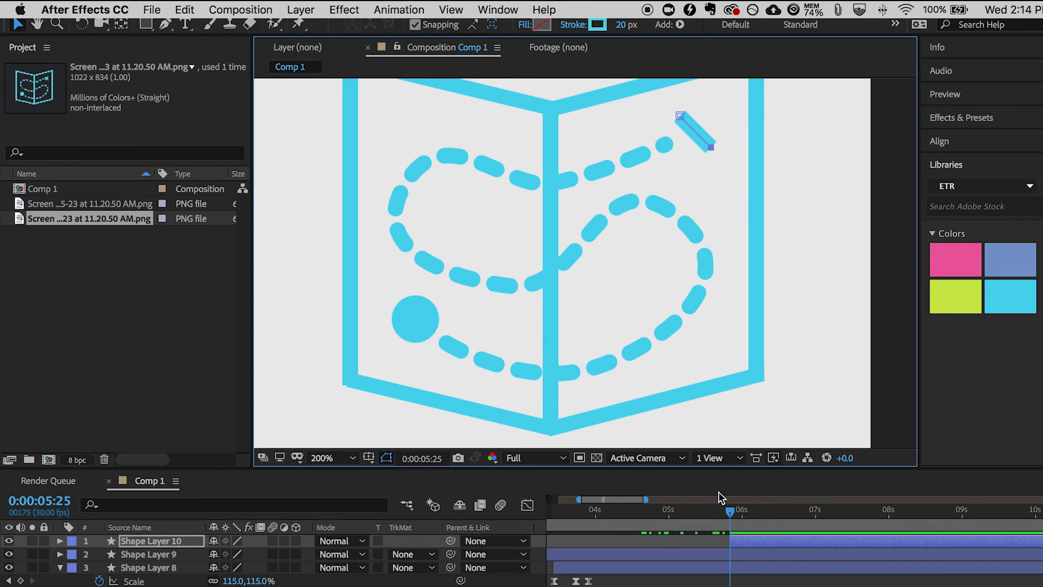
click(806, 340)
click(752, 543)
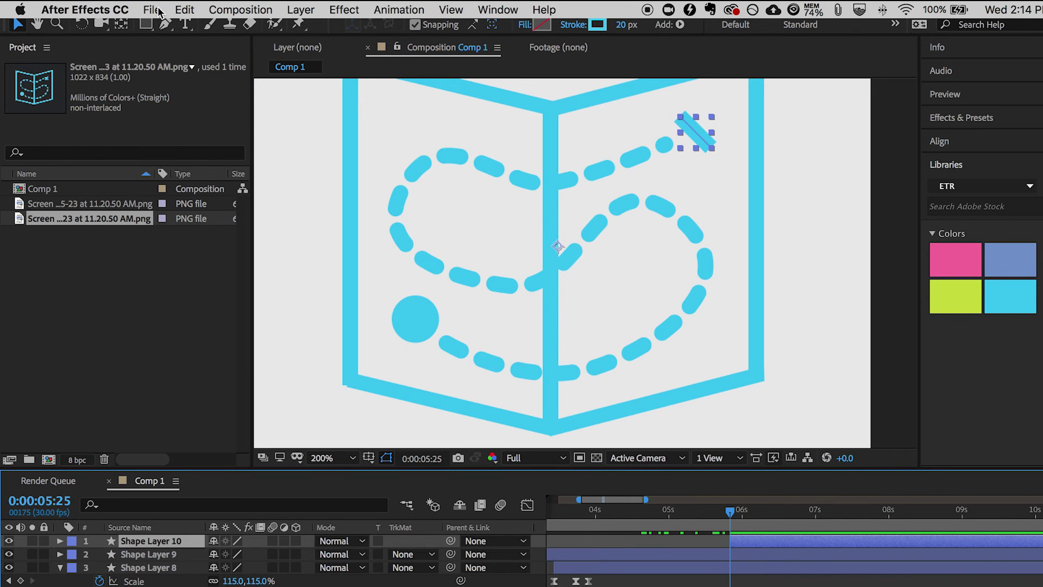
- Duplicate Shape 1 within the contents of Shape Layer 10
click(167, 26)
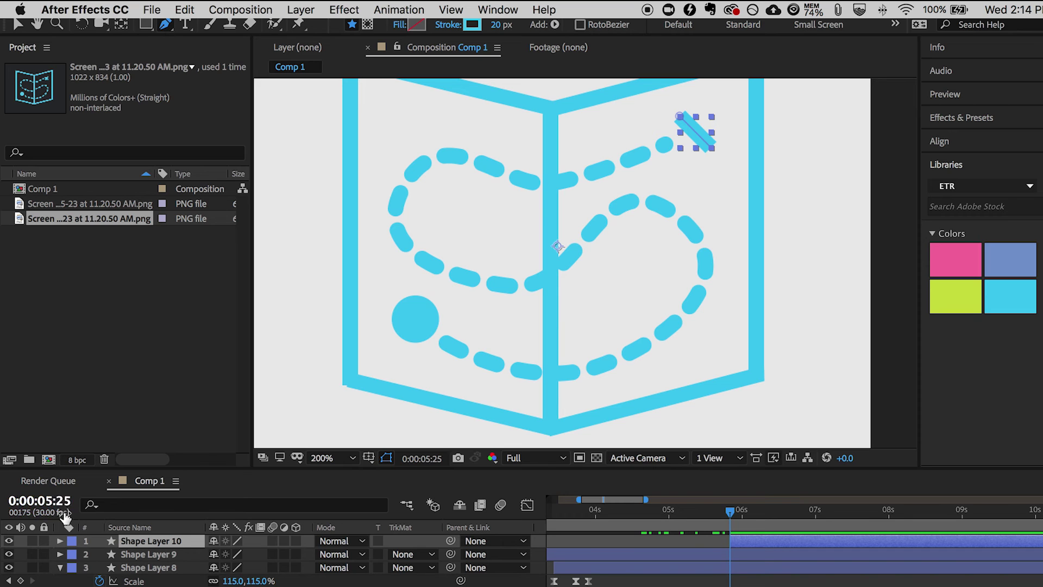
click(60, 541)
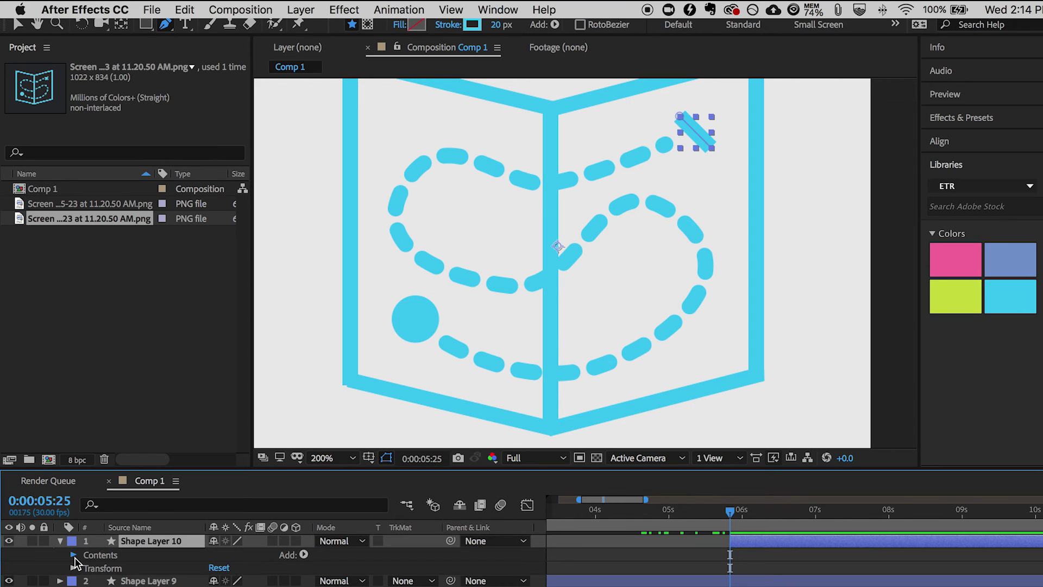
click(74, 555)
click(107, 570)
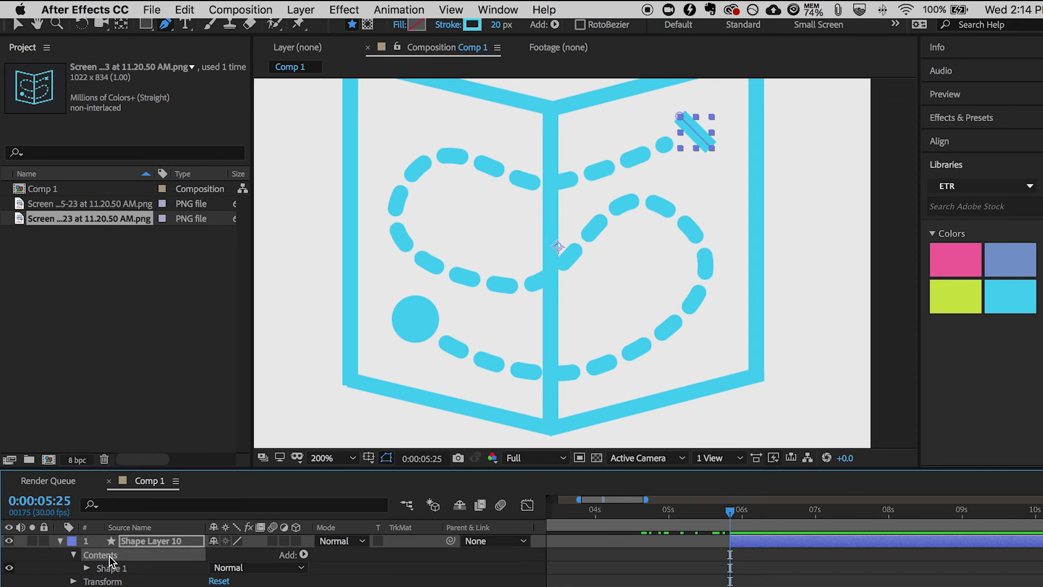
key(super+d)
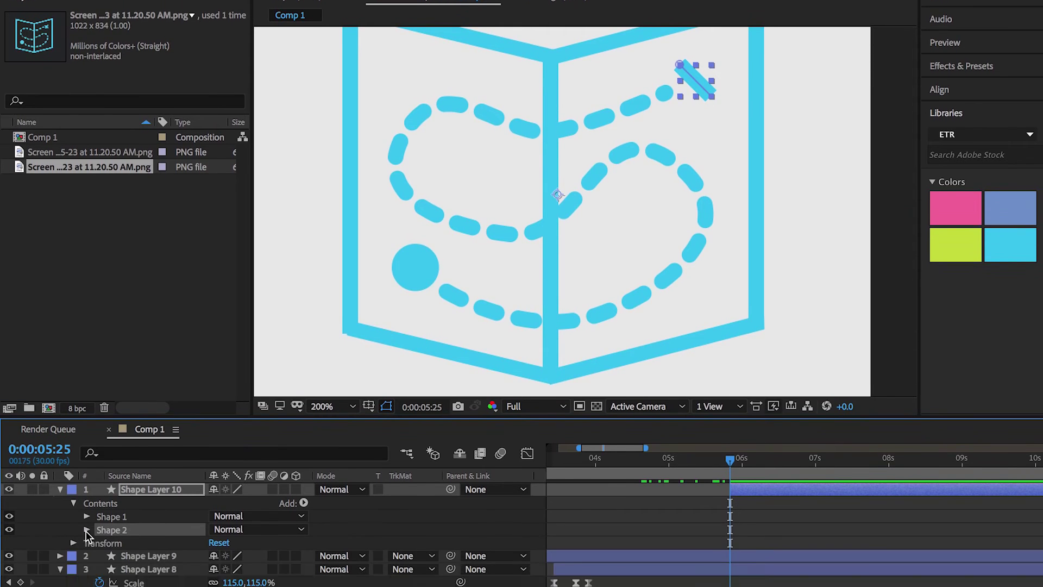
- Reveal Shape 2's transform properties and move its anchor point to the centre of the diagonal line, at 175.7, -147.8
click(87, 562)
click(100, 566)
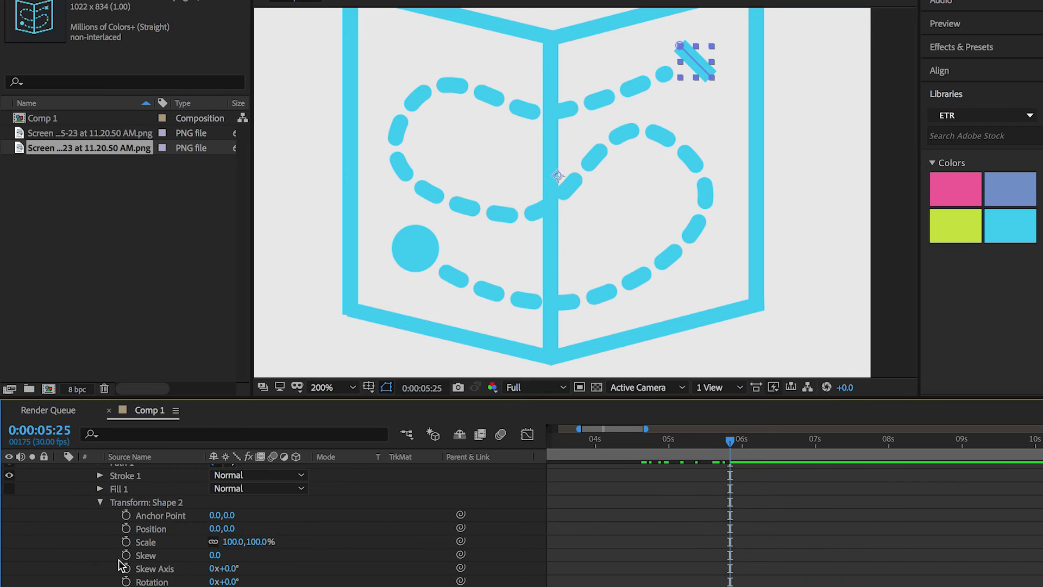
mouse_move(229, 582)
mouse_down()
mouse_move(261, 581)
mouse_move(228, 581)
mouse_up()
scroll(803, 158, up, 1)
scroll(803, 151, up, 3)
scroll(788, 155, right, 3)
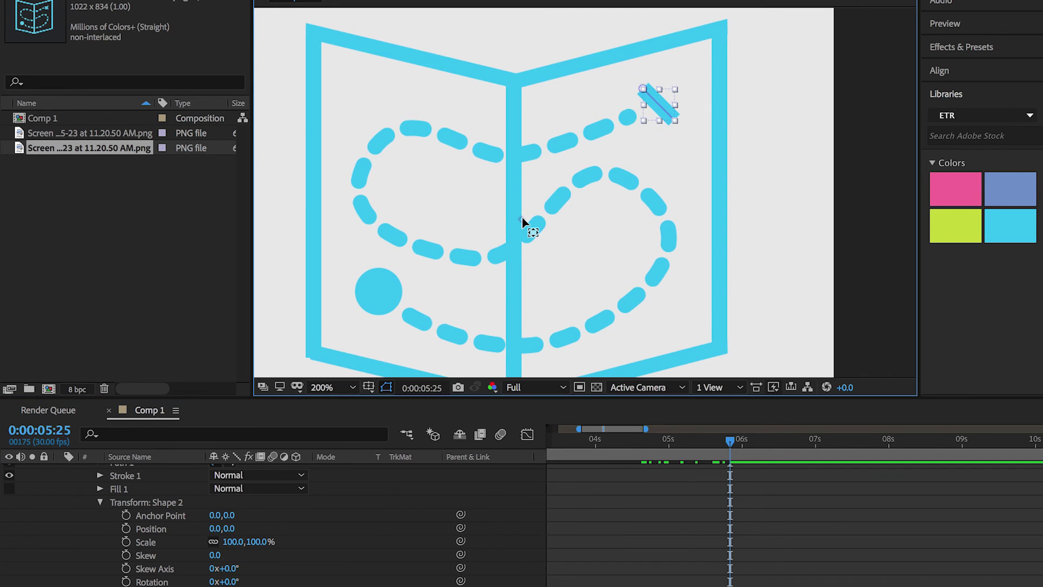
drag(522, 217, 656, 108)
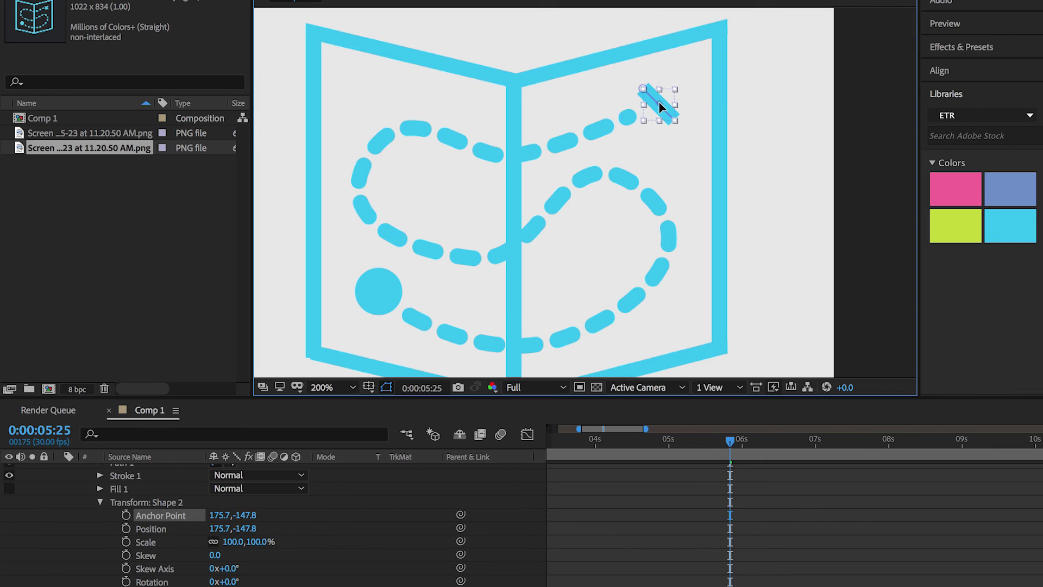
- Set Shape 2's Rotation to 90° so the two lines form an X, and deselect it
drag(229, 581, 280, 565)
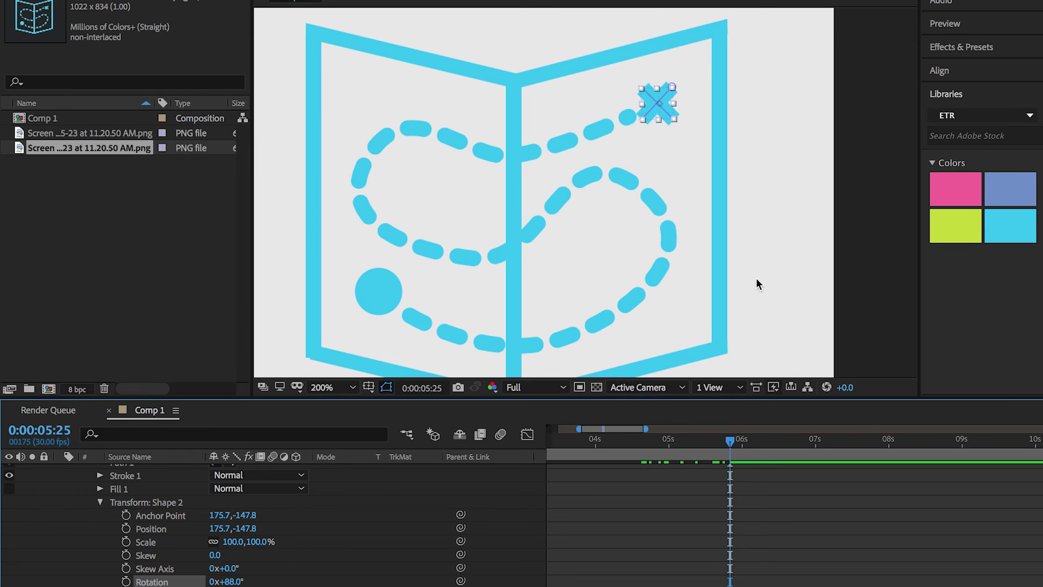
click(806, 238)
click(218, 517)
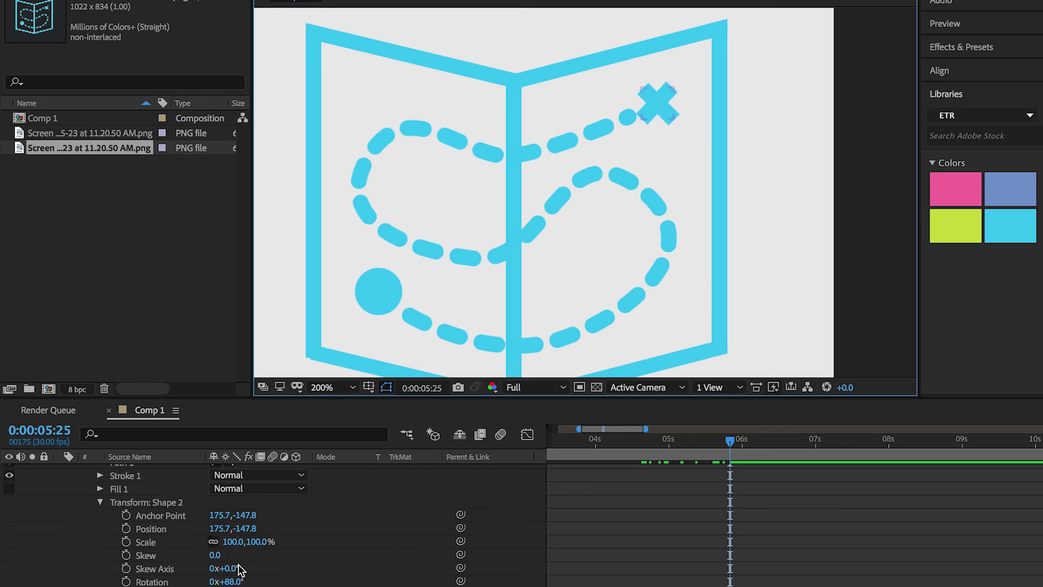
drag(232, 581, 236, 580)
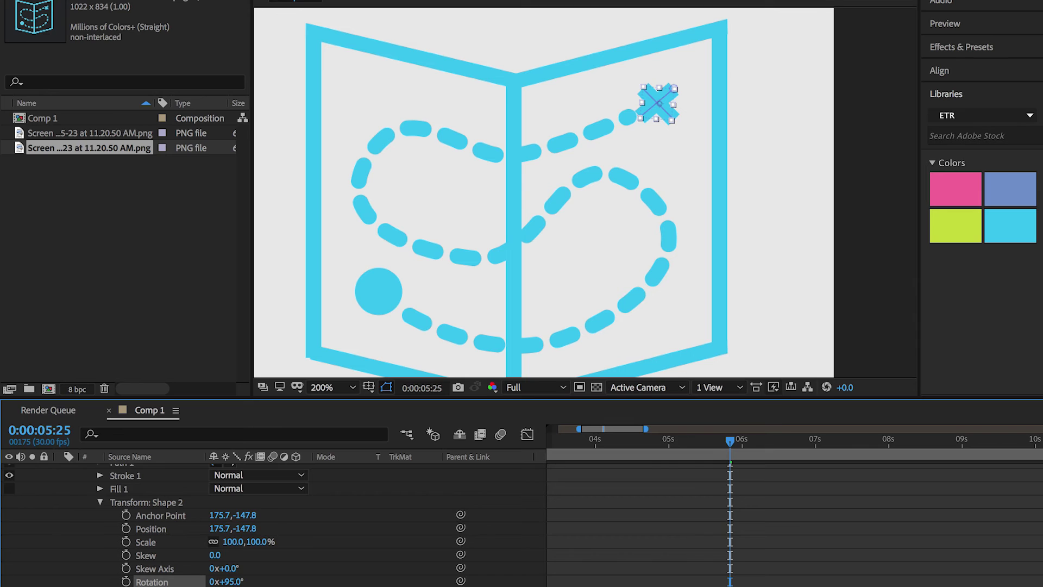
click(233, 581)
key(Return)
click(778, 258)
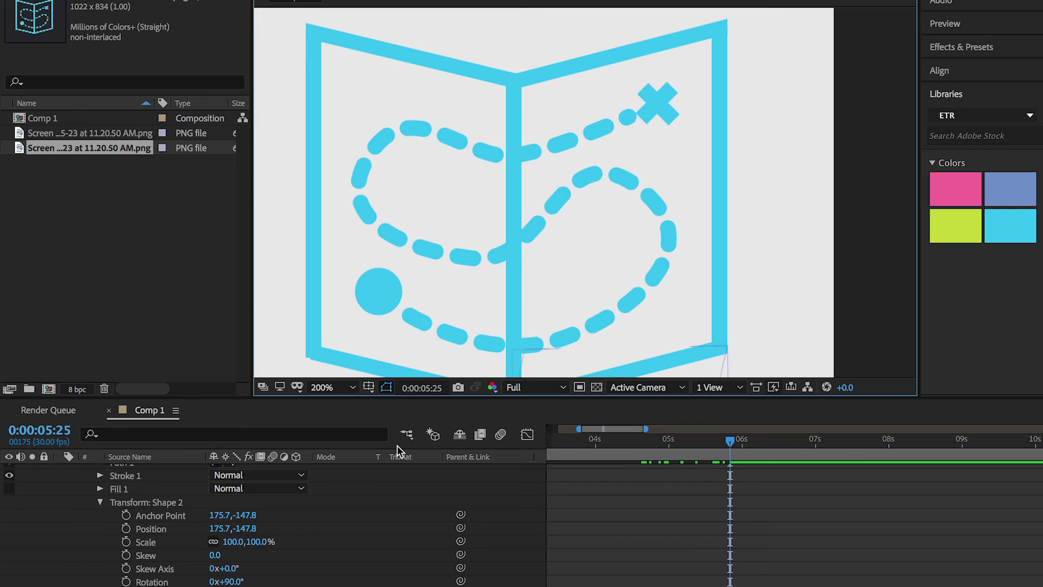
- Set Shape Layer 10's Position to 415.0, 293.0 so the X sits clear of the dashed route's end
scroll(185, 550, up, 3)
click(123, 470)
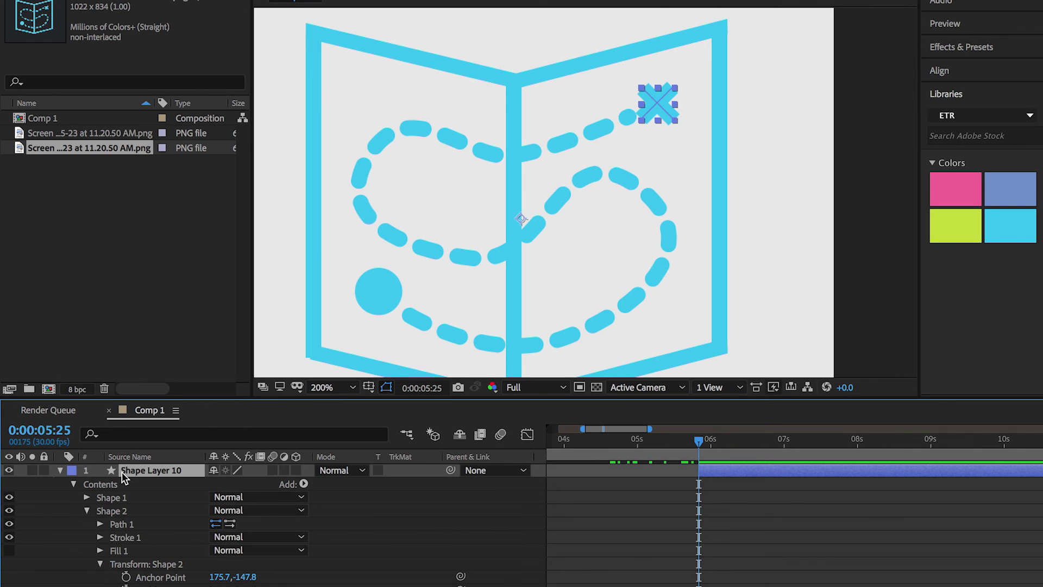
key(p)
mouse_move(224, 483)
mouse_down()
mouse_move(261, 484)
mouse_move(244, 483)
mouse_up()
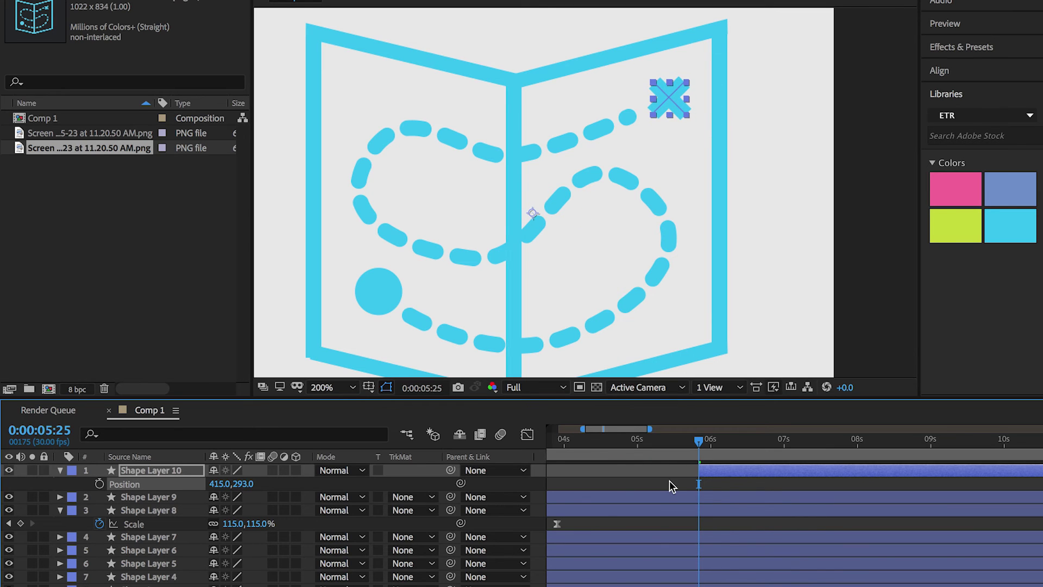
click(762, 270)
- Move the current time to 0:00:05:27, add Trim Paths to Shape 1 of Shape Layer 10 and expand its properties
click(750, 470)
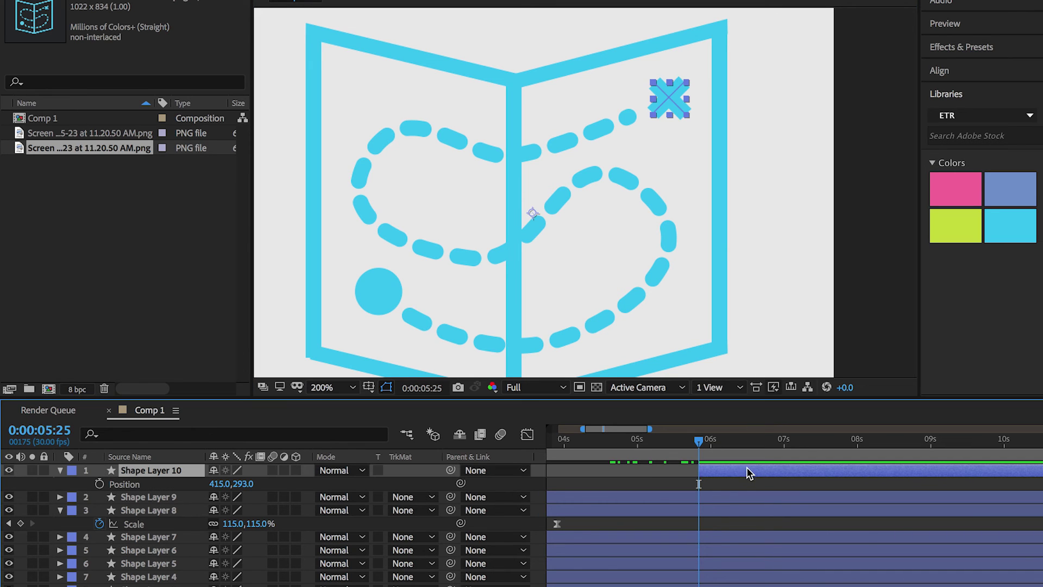
click(60, 470)
click(60, 470)
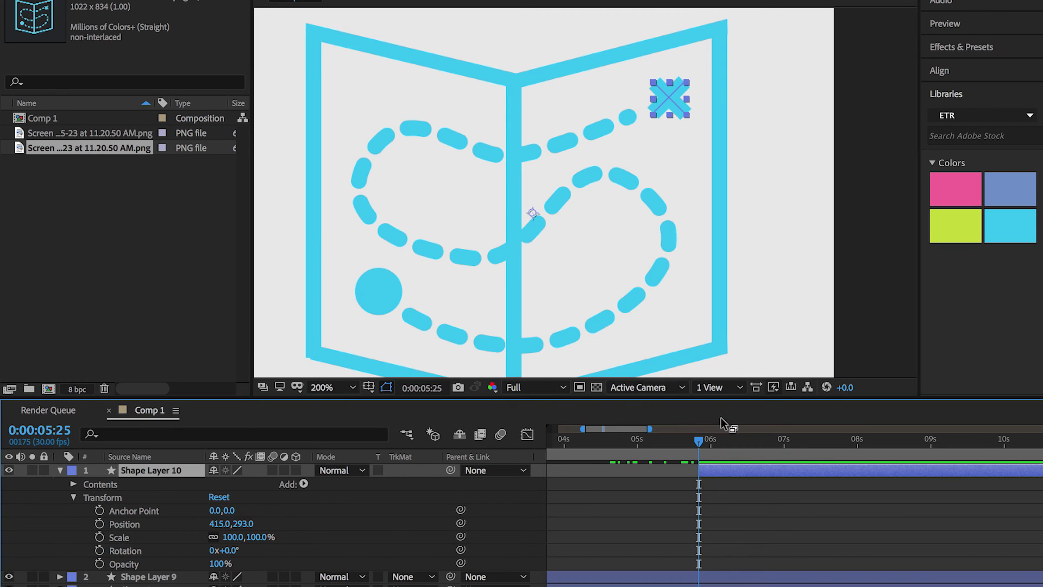
mouse_move(698, 438)
mouse_down()
mouse_move(661, 440)
mouse_move(702, 449)
mouse_up()
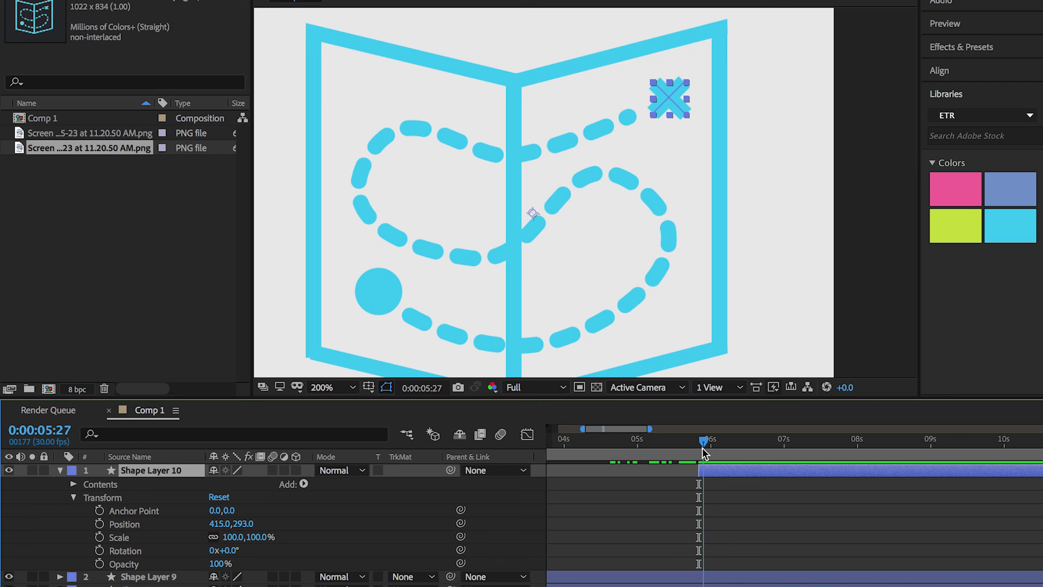
click(74, 484)
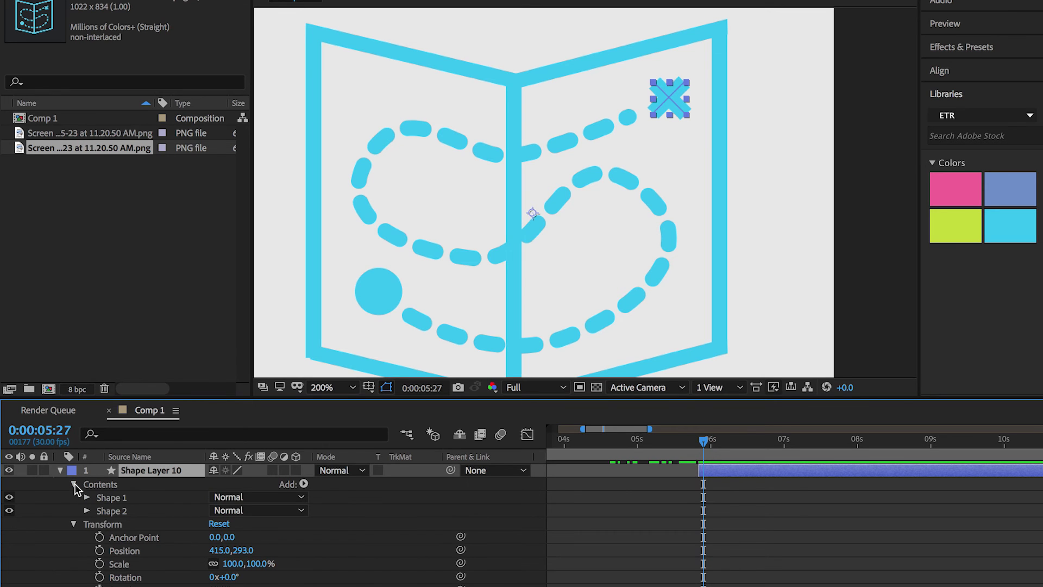
click(87, 498)
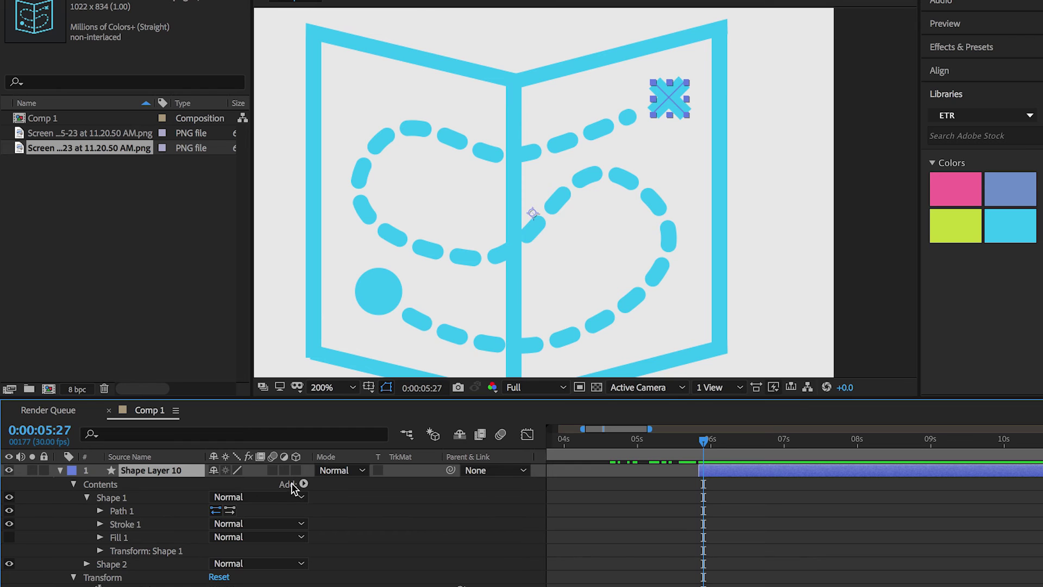
click(117, 498)
click(304, 484)
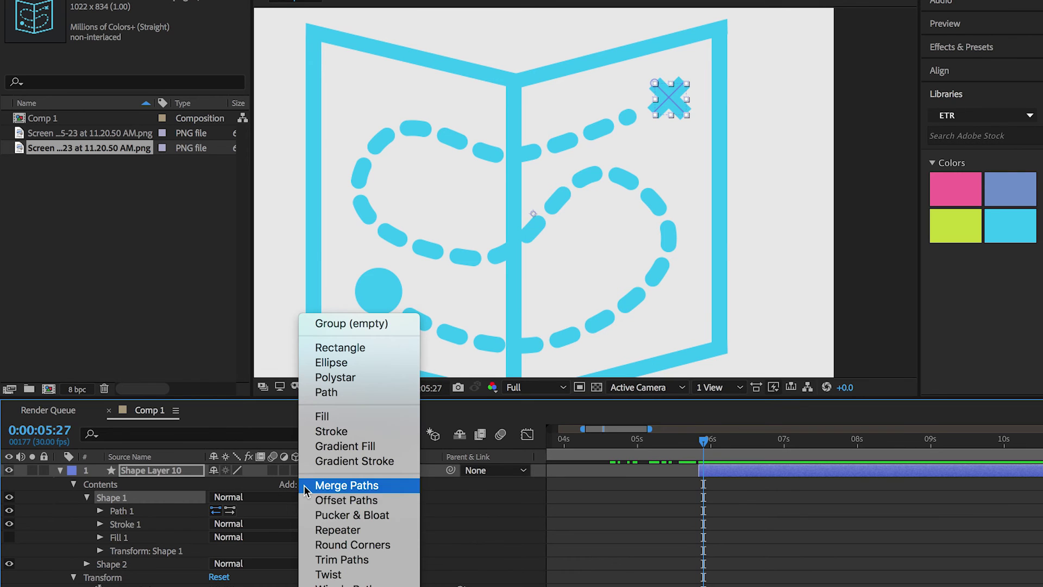
click(334, 561)
click(101, 525)
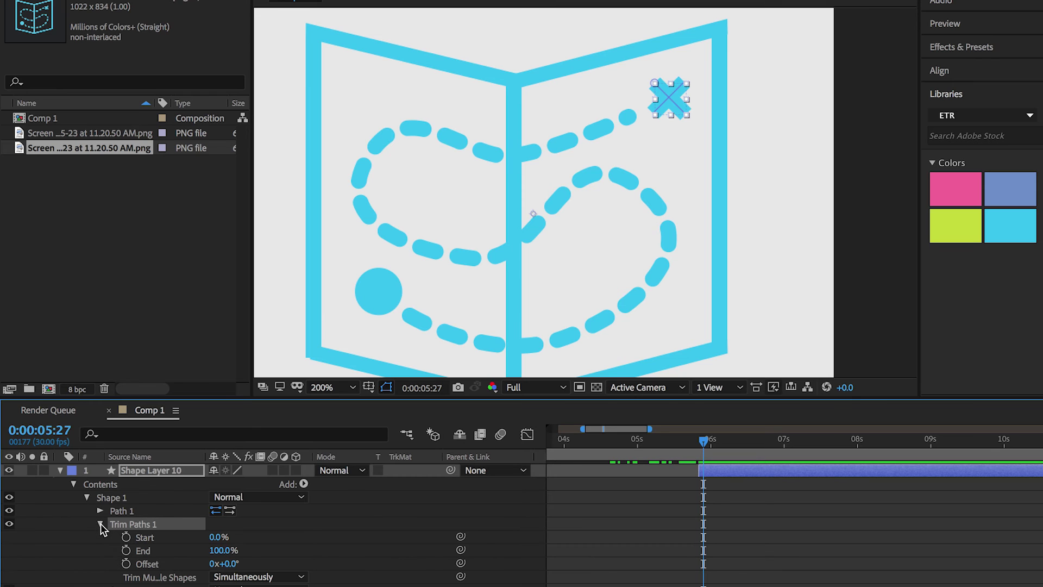
- Keyframe Shape 1's Trim Paths End from 0% at 0:00:05:27 to 100% at 0:00:06:02, and apply Easy Ease to both keyframes
click(126, 551)
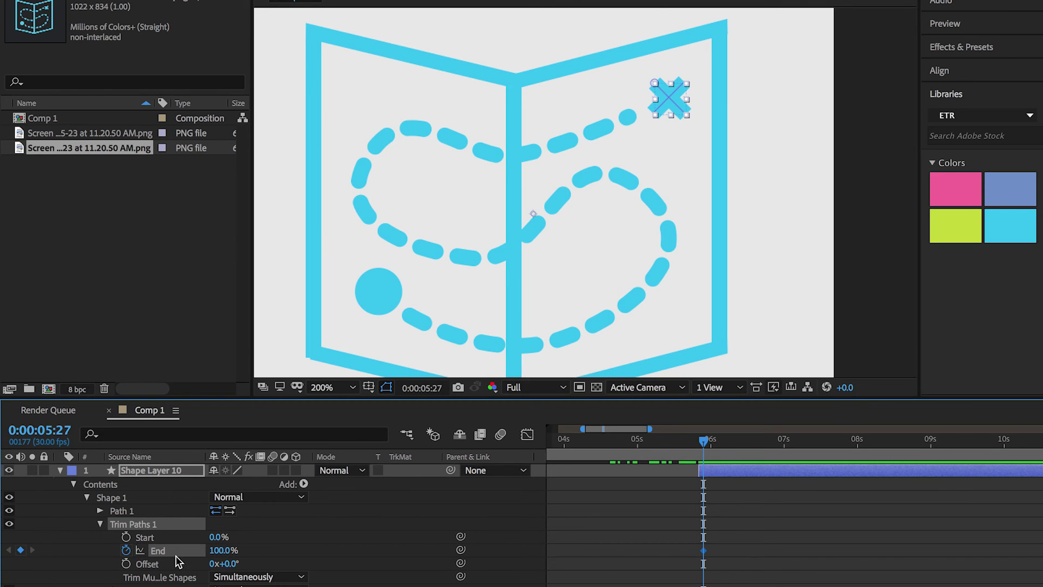
drag(221, 550, 124, 563)
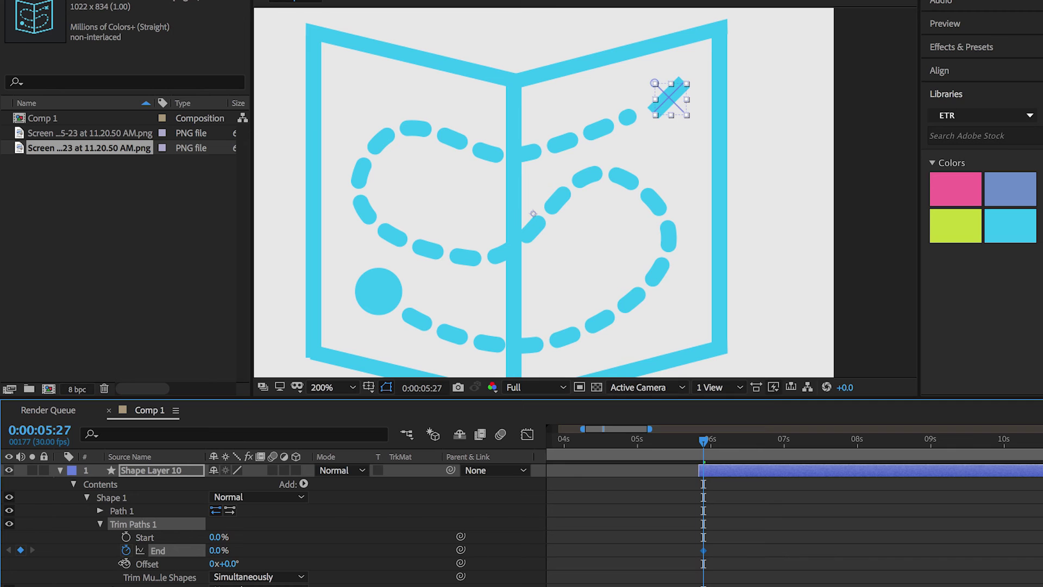
key(Page_Down)
key(Page_Down)
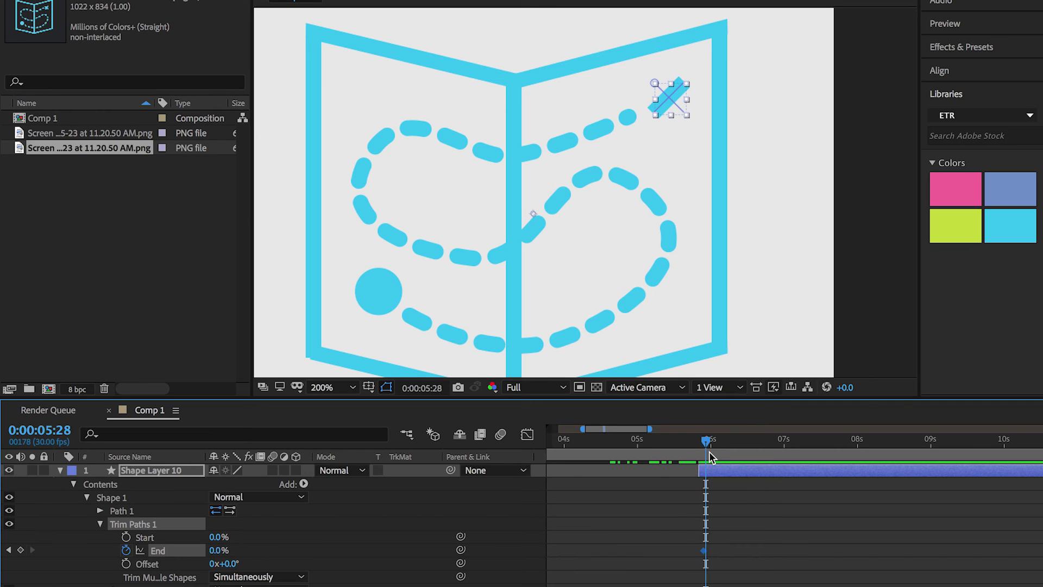
key(Page_Down)
key(Page_Down)
key(Page_Down)
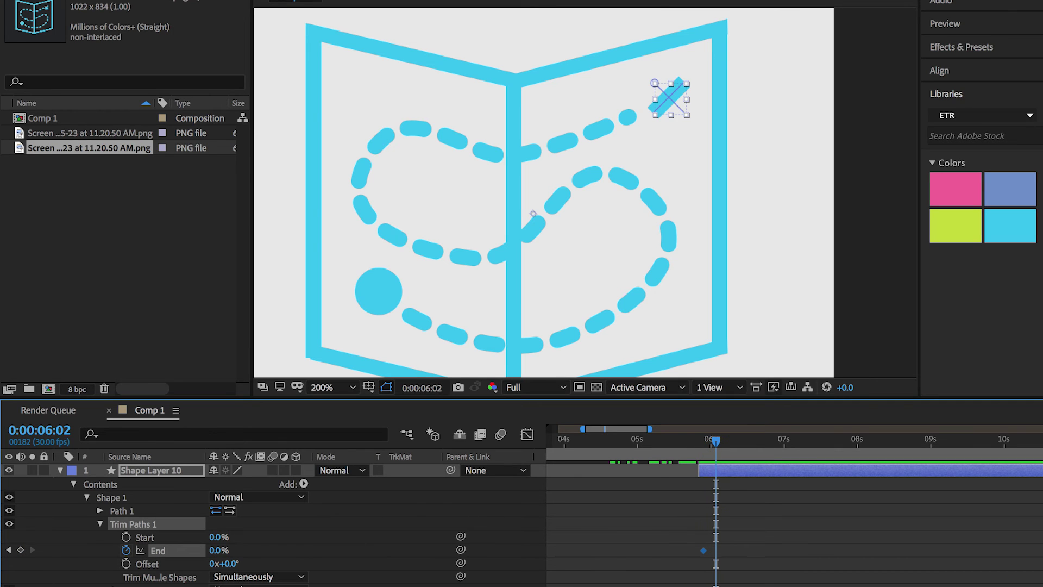
drag(214, 551, 353, 551)
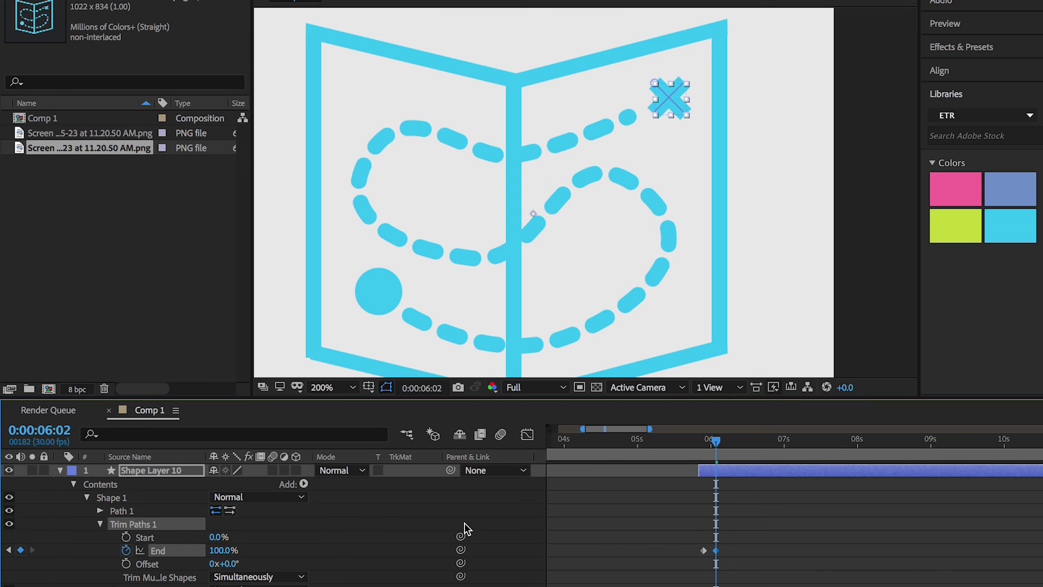
drag(732, 568, 692, 542)
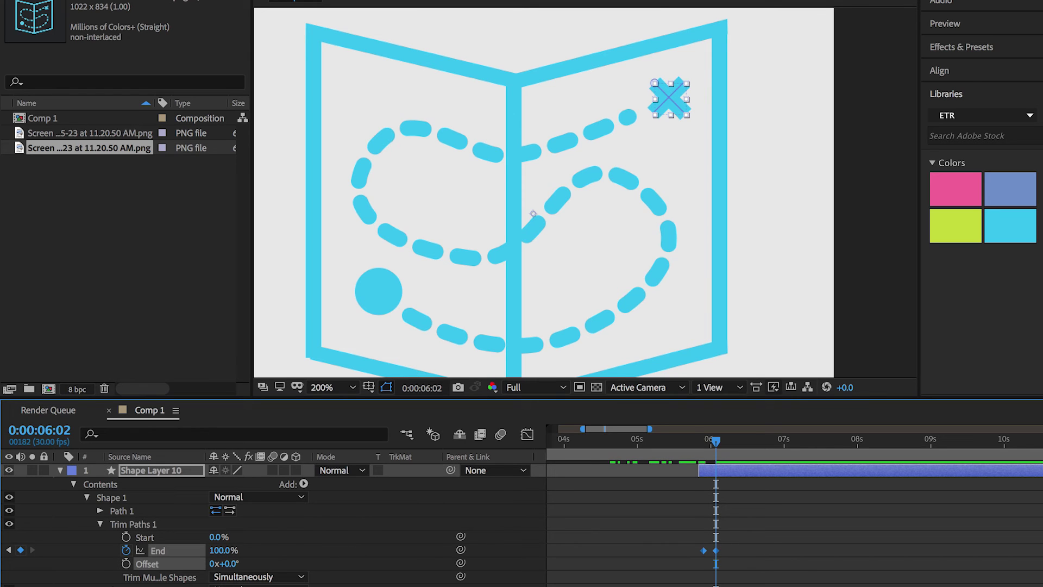
drag(731, 580, 698, 543)
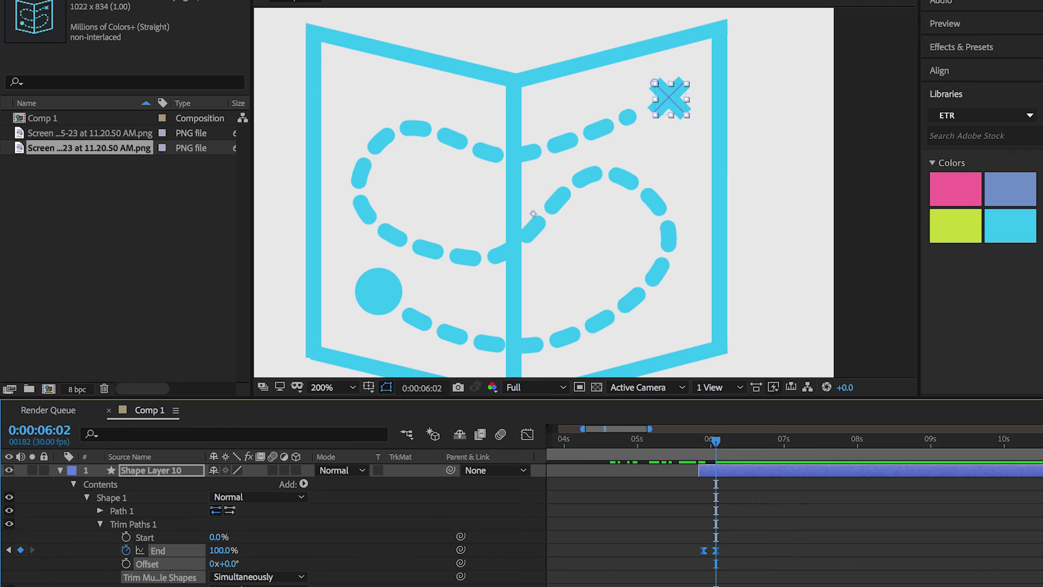
click(87, 498)
click(87, 510)
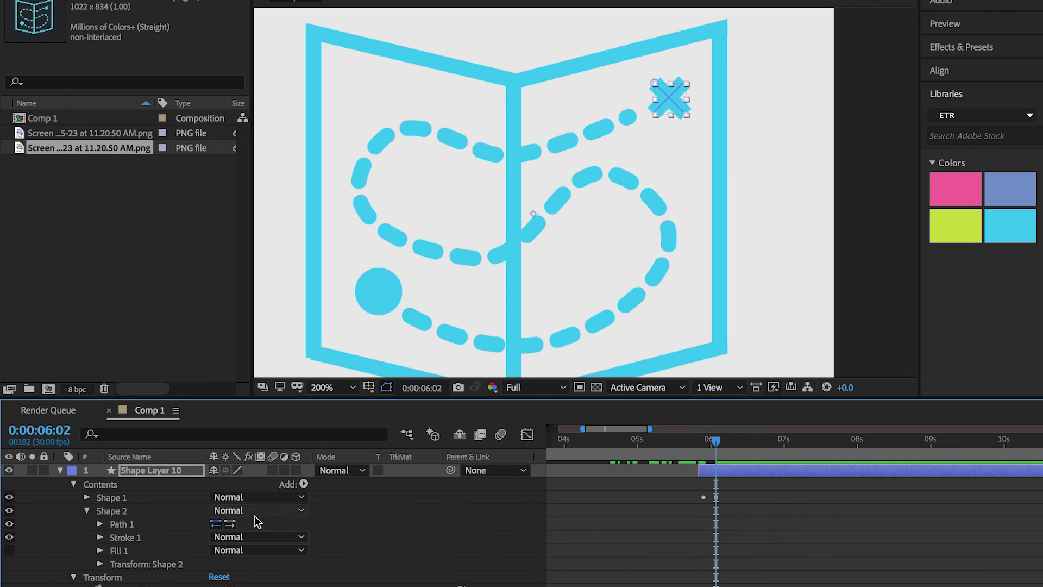
click(303, 484)
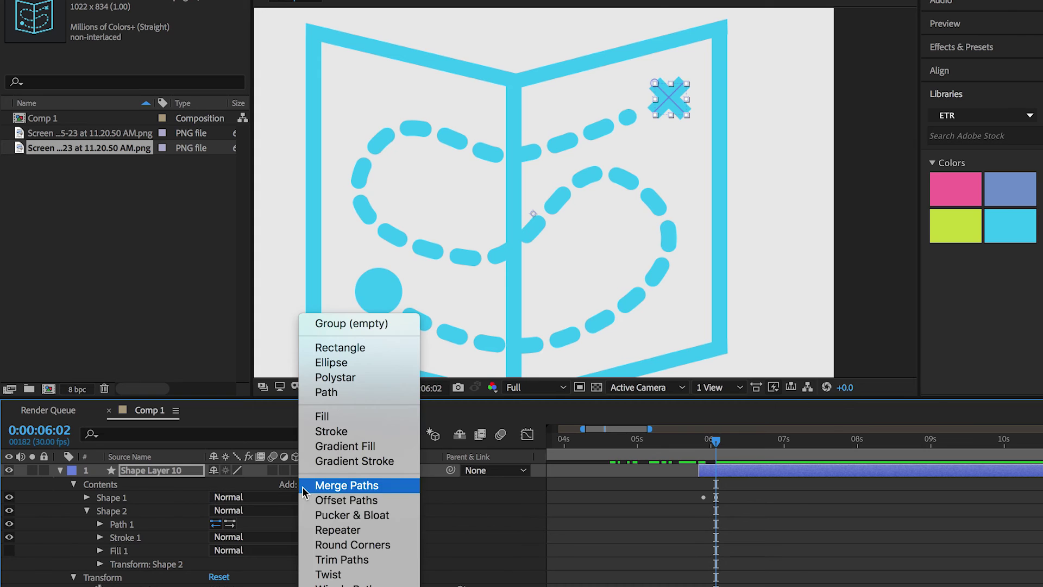
click(337, 560)
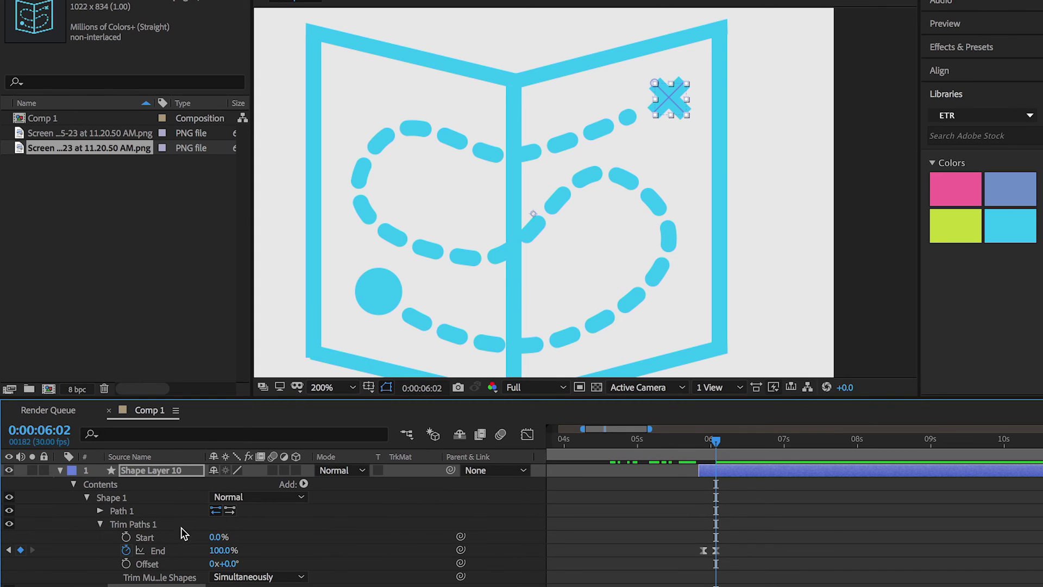
scroll(187, 531, down, 5)
scroll(187, 531, up, 3)
scroll(186, 531, right, 1)
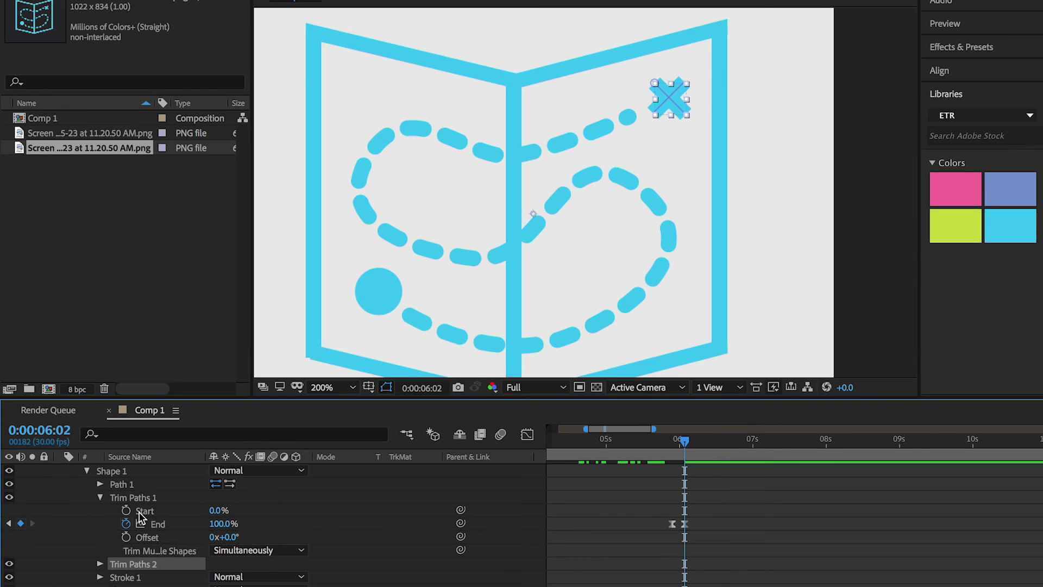
scroll(139, 517, up, 2)
key(super+z)
key(super+z)
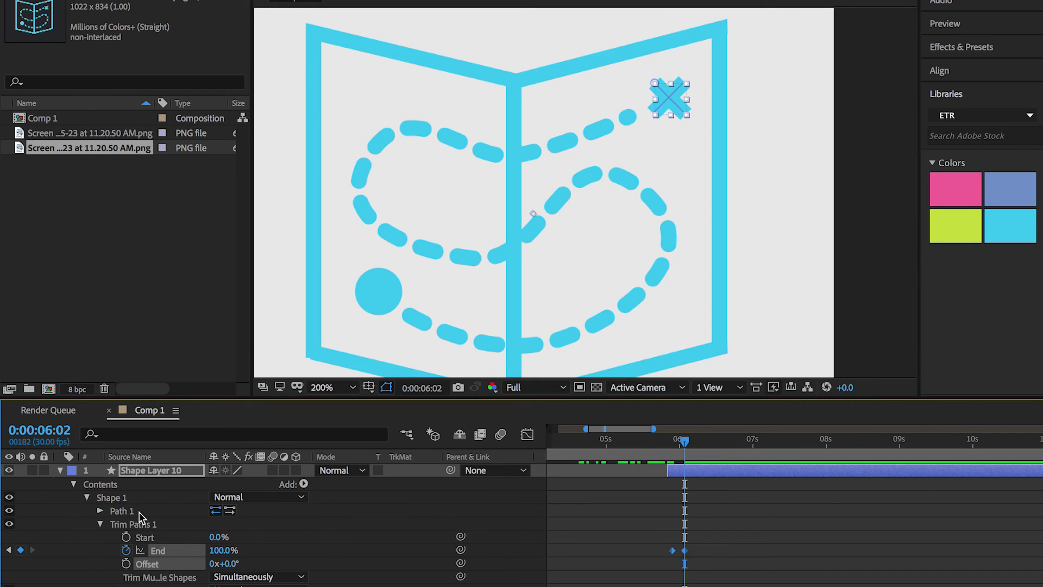
- Add Trim Paths to Shape 2 of Shape Layer 10 and paste Shape 1's End keyframes onto it at 0:00:06:02
click(88, 497)
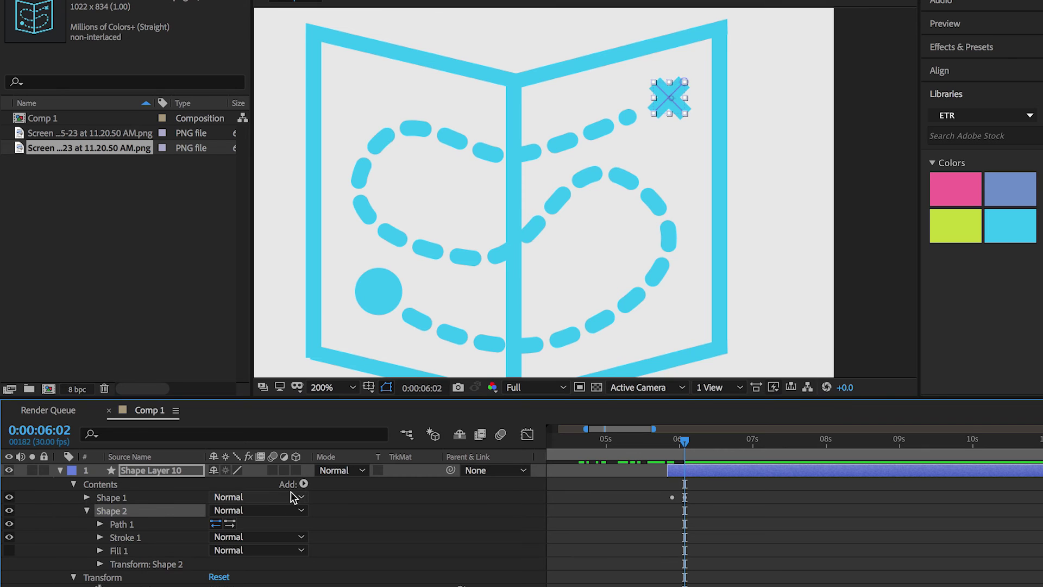
click(128, 509)
click(303, 484)
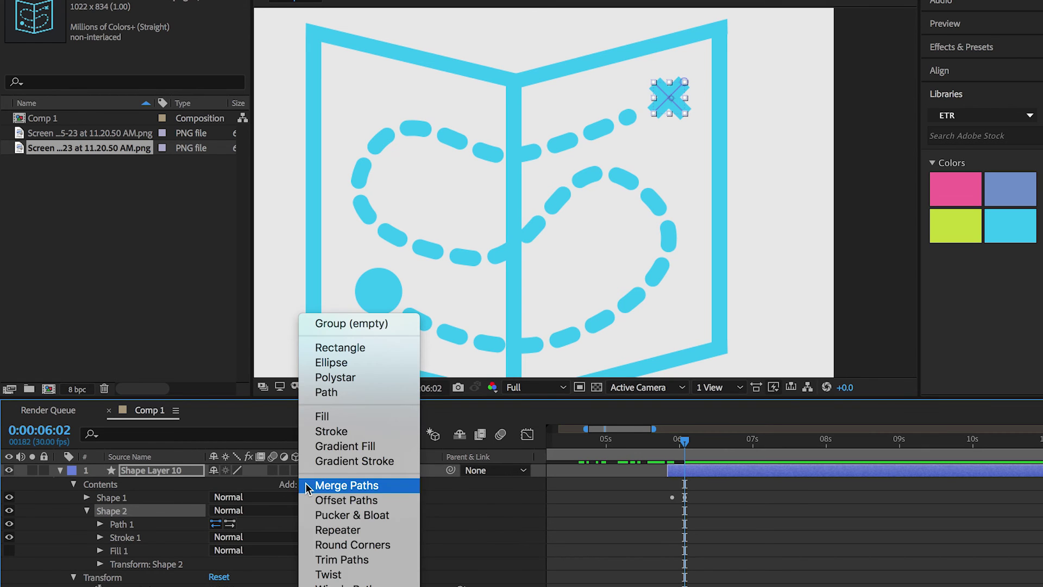
click(342, 559)
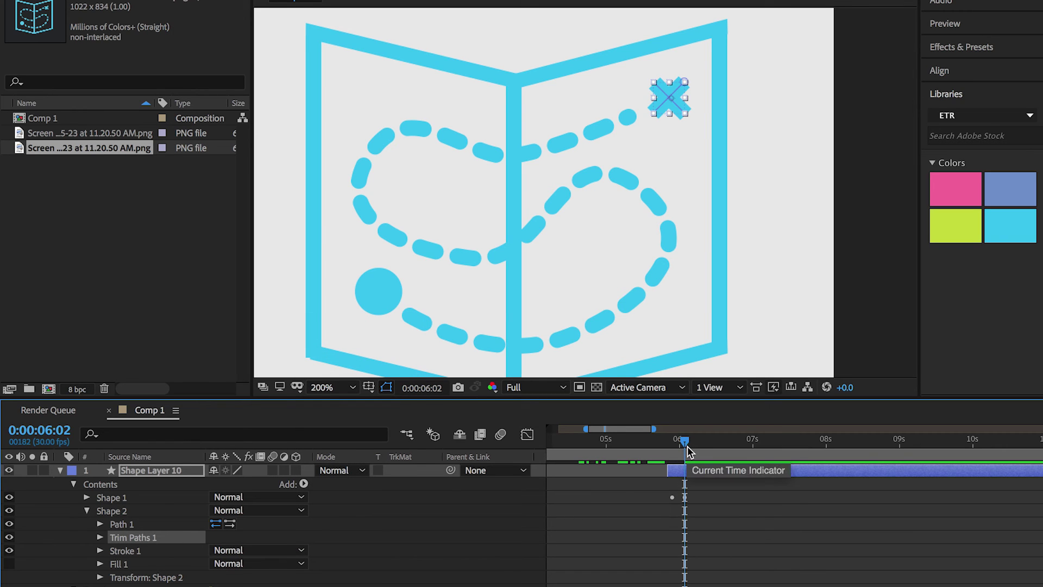
scroll(686, 569, down, 3)
scroll(686, 569, up, 3)
key(super+v)
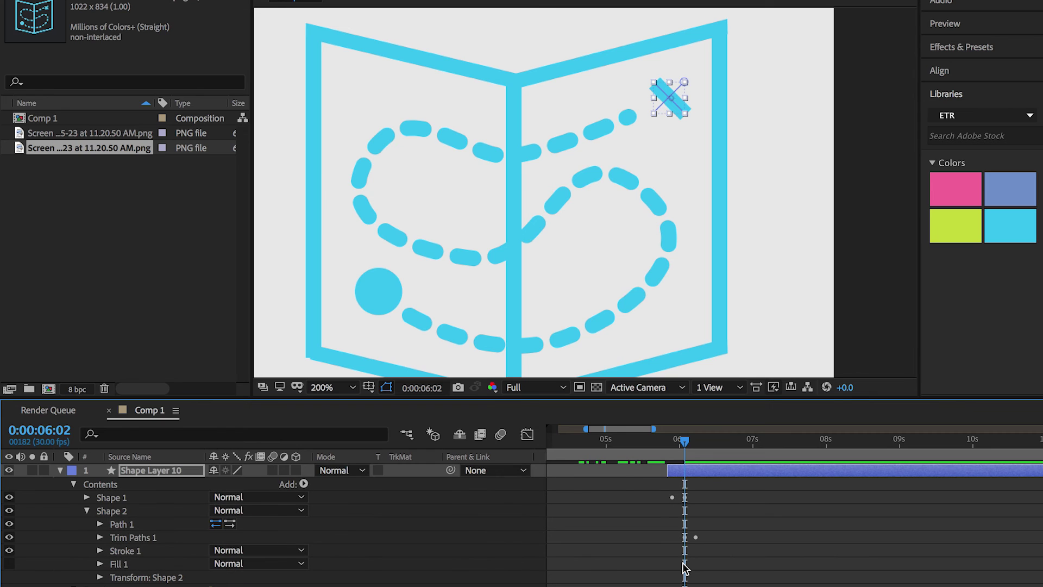
- Fit the composition in the viewer and preview the full map animation from 0:00:00:27 through the X being drawn
key(space)
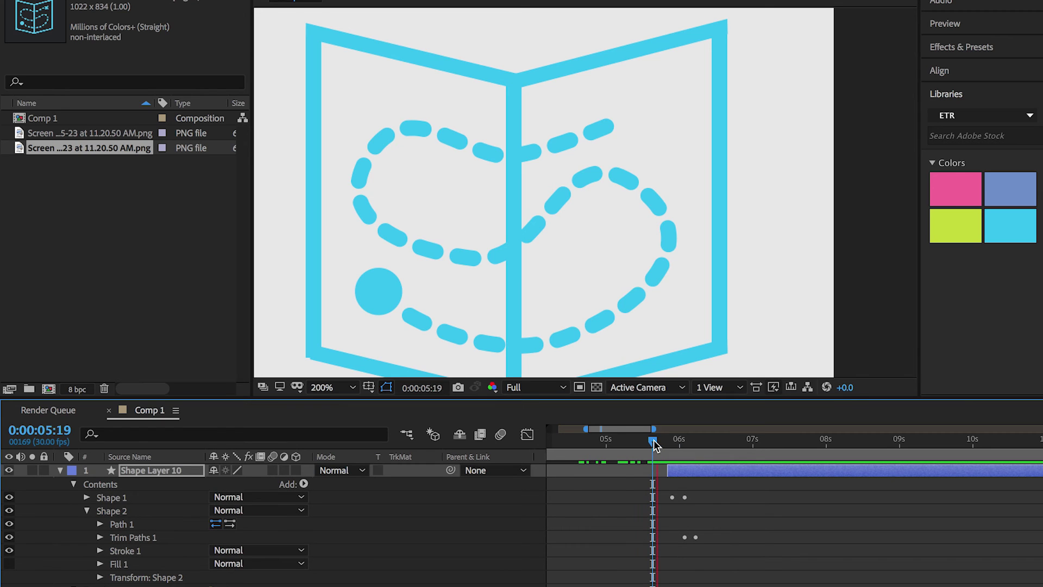
click(553, 441)
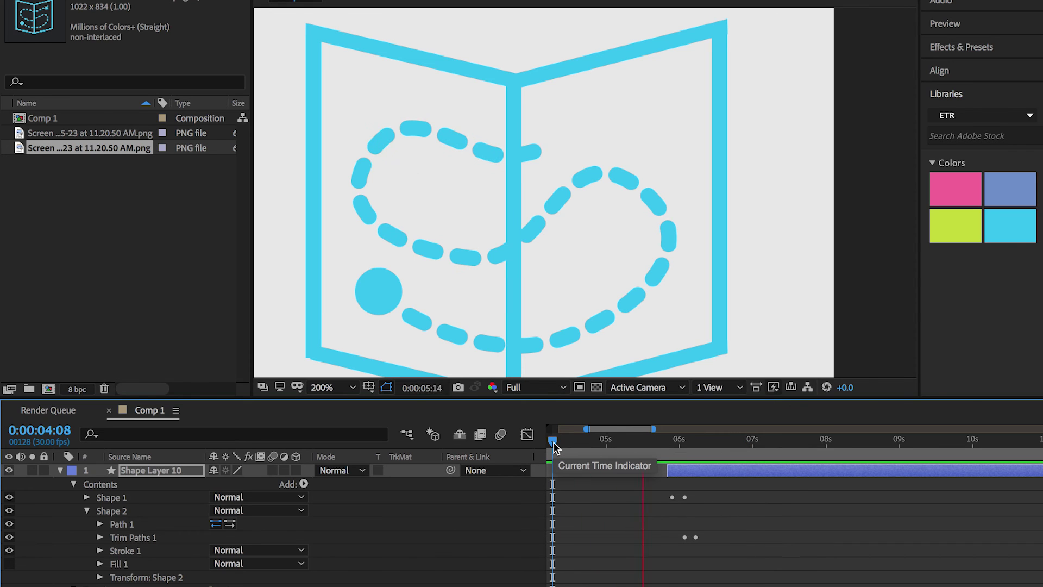
key(minus)
key(minus)
key(minus)
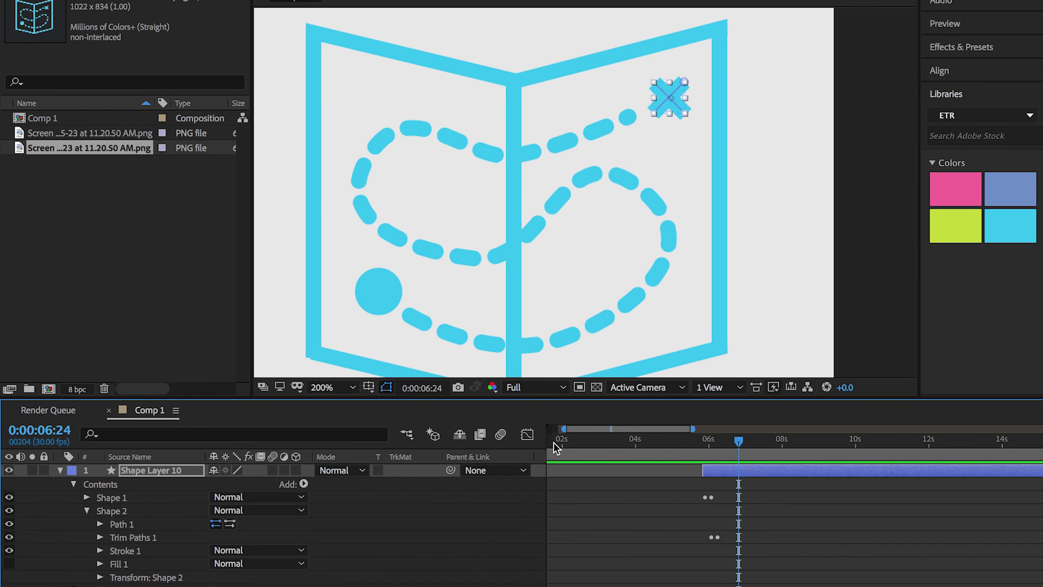
click(553, 443)
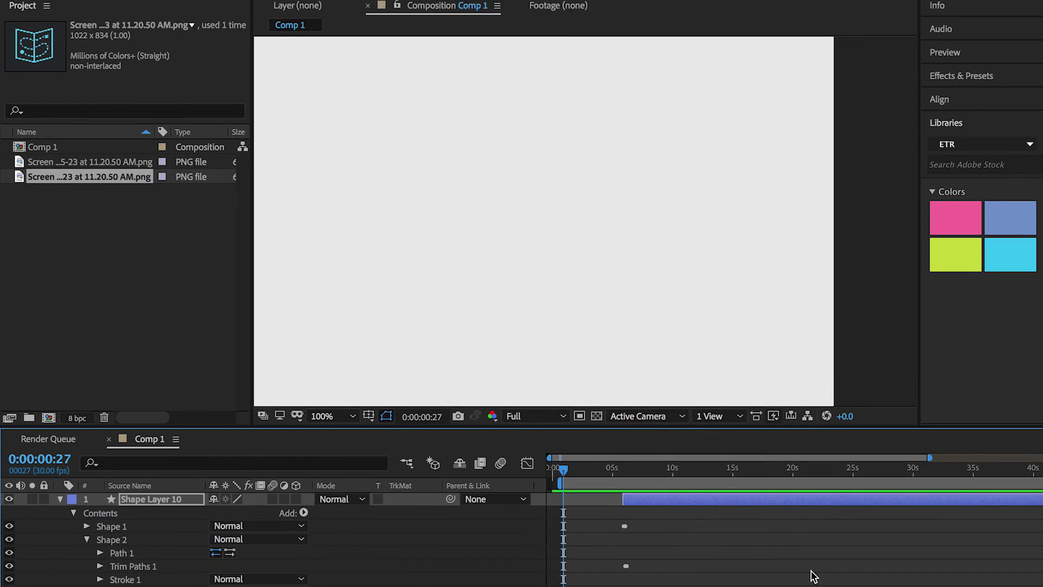
key(comma)
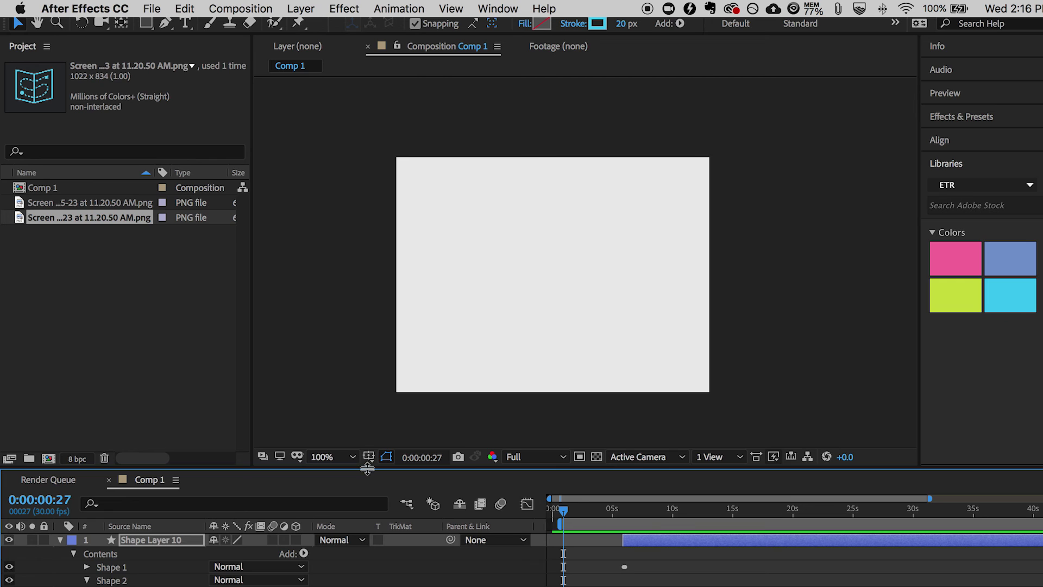
click(352, 457)
click(328, 180)
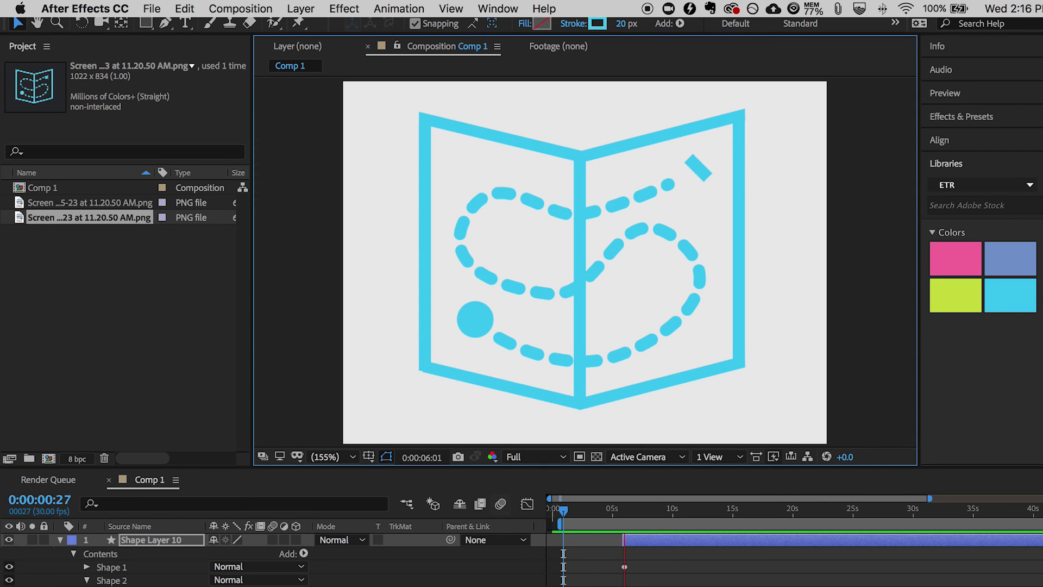
key(space)
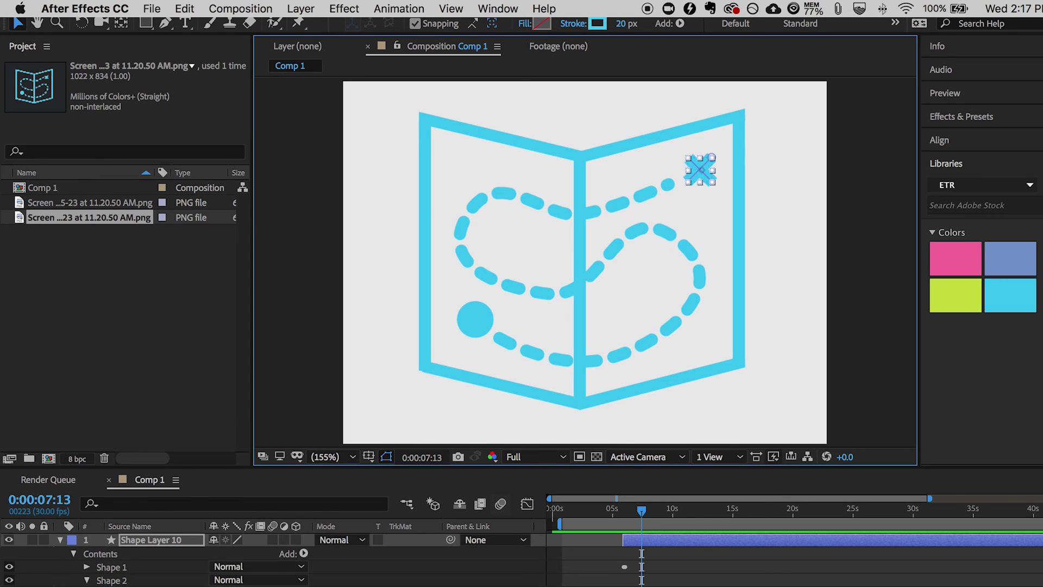
- Collapse the expanded properties of Shape Layer 10 and Shape Layer 8 in the layer stack
click(61, 540)
click(61, 566)
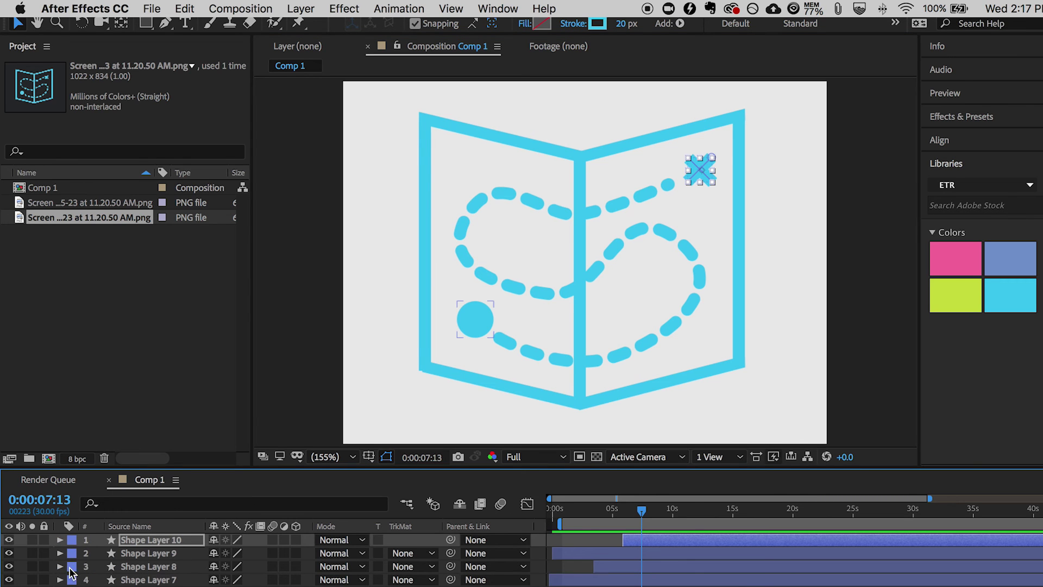
scroll(180, 571, down, 4)
scroll(180, 570, up, 4)
- End Comp 1's work area at 0:00:09:11 and preview the animation within the shortened range
click(45, 189)
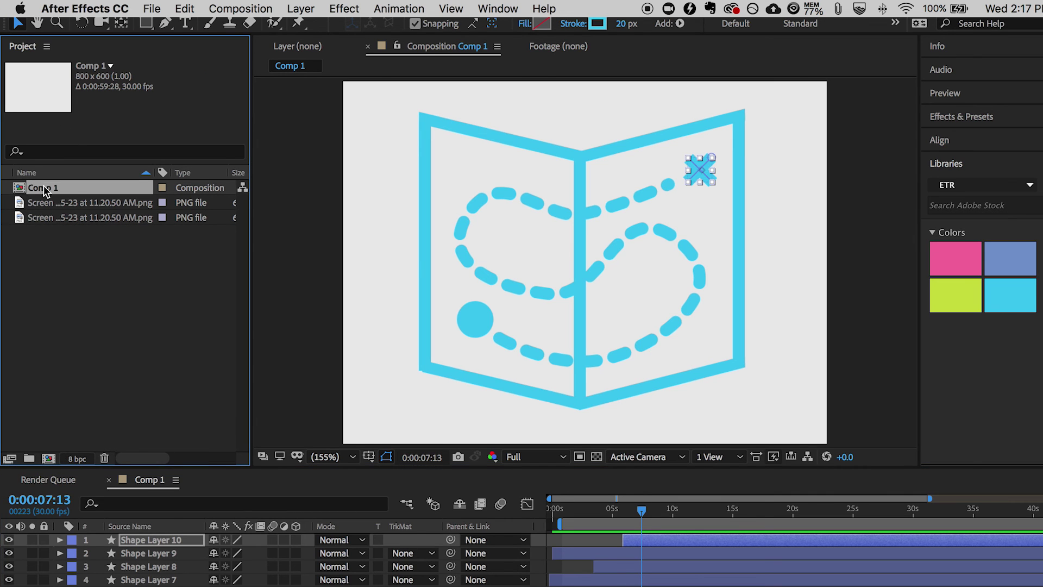
drag(562, 508, 651, 512)
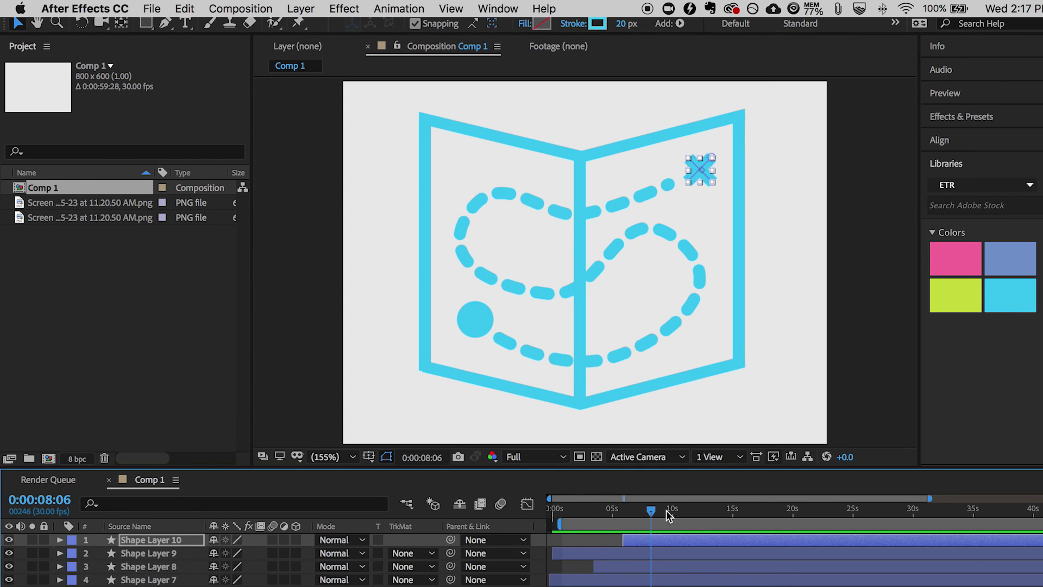
drag(655, 515, 666, 511)
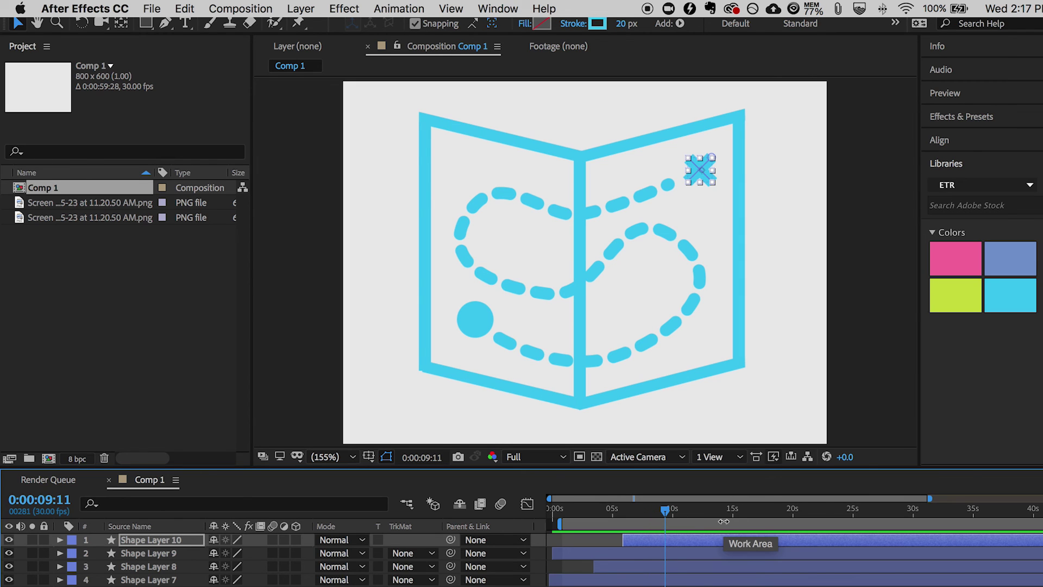
key(n)
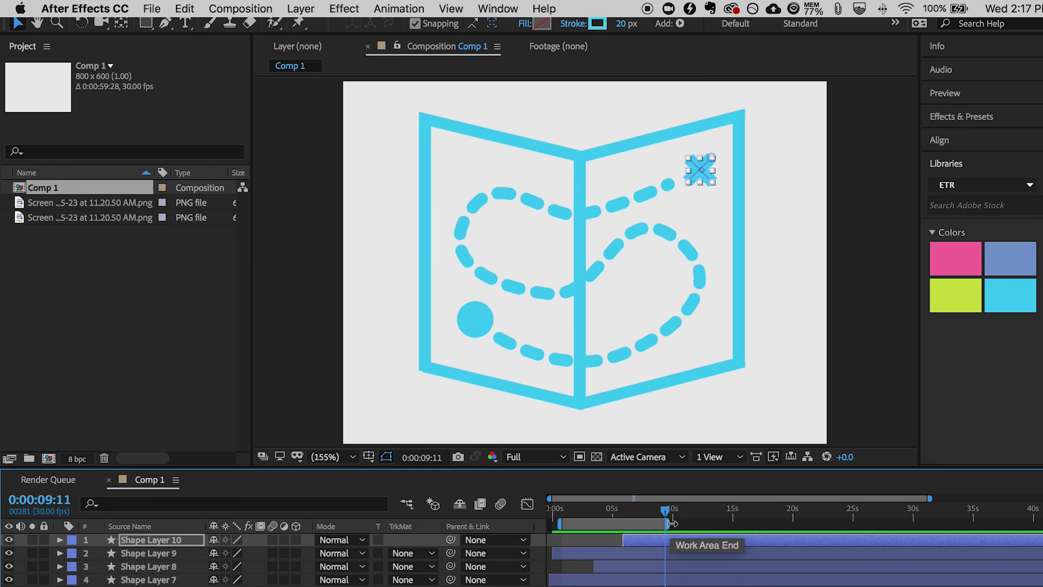
key(space)
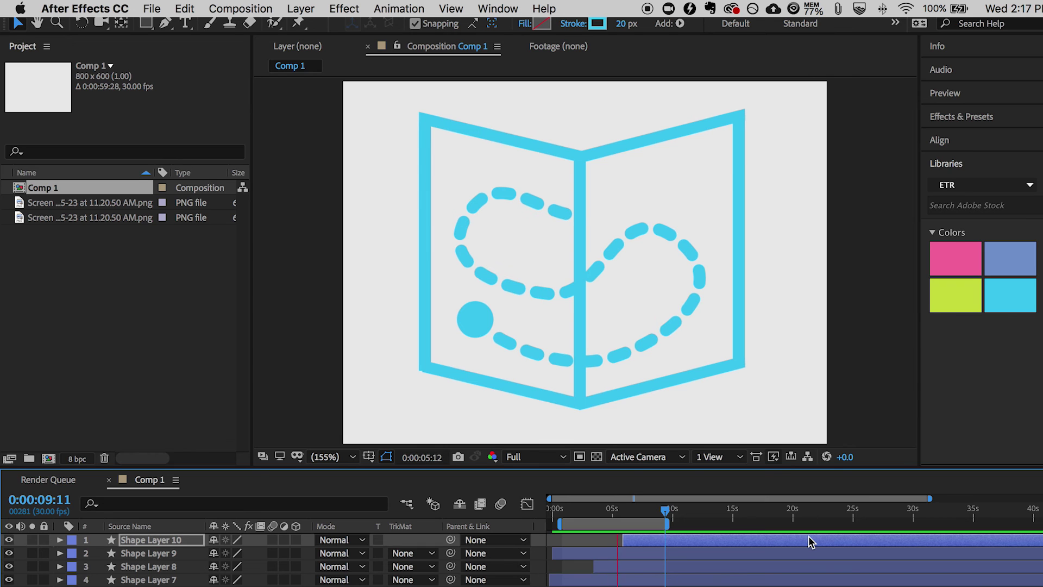
key(space)
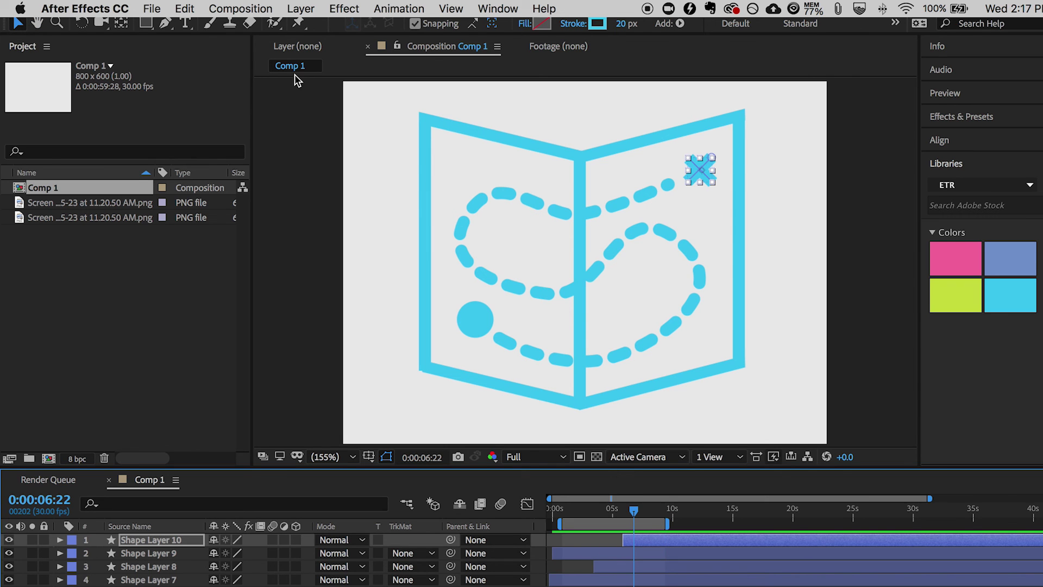
- Open the Bodymovin extension with Comp 1 selected in the project
click(183, 121)
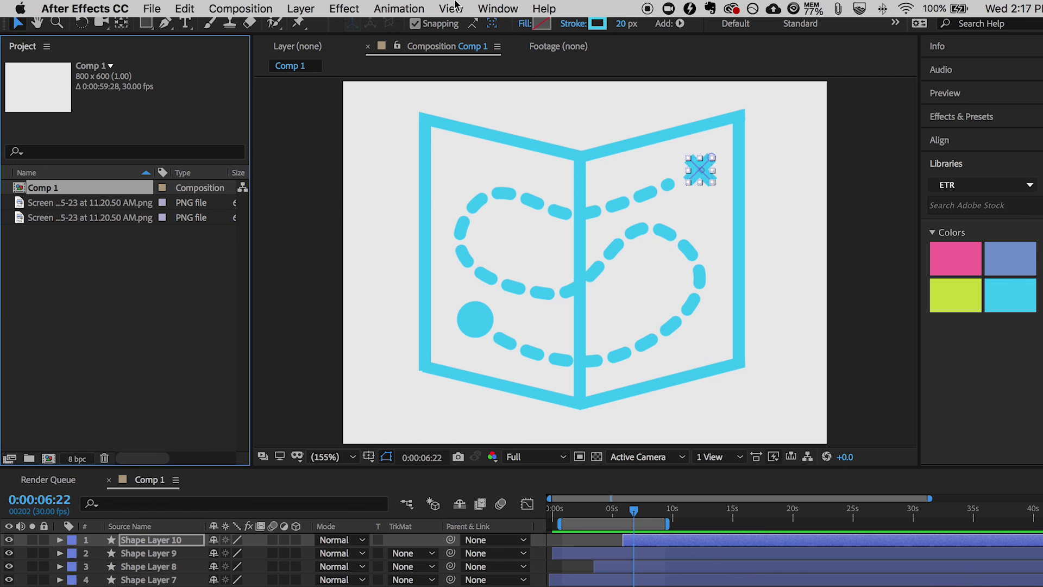
click(450, 7)
mouse_move(487, 7)
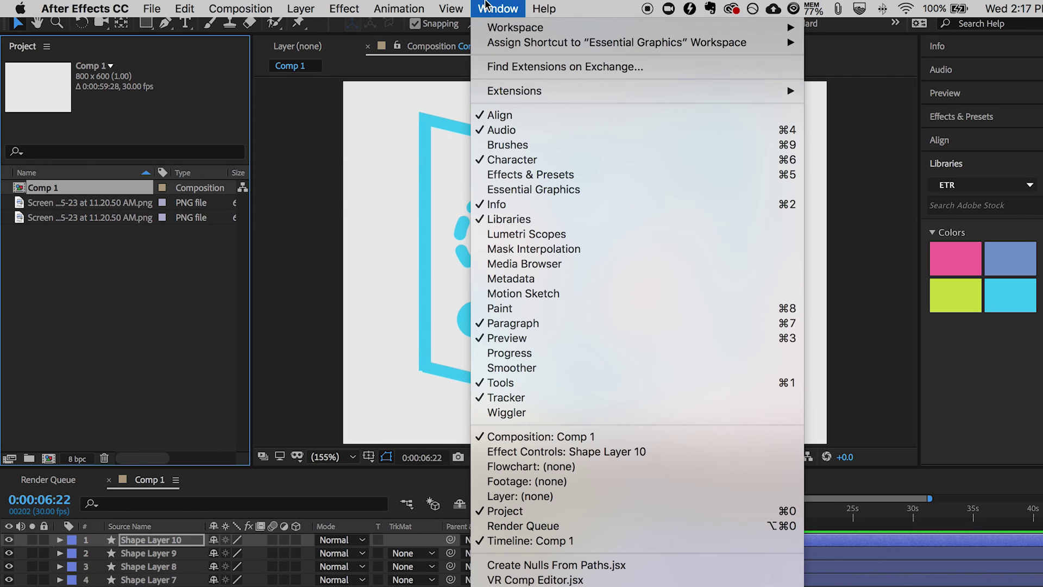
mouse_move(535, 90)
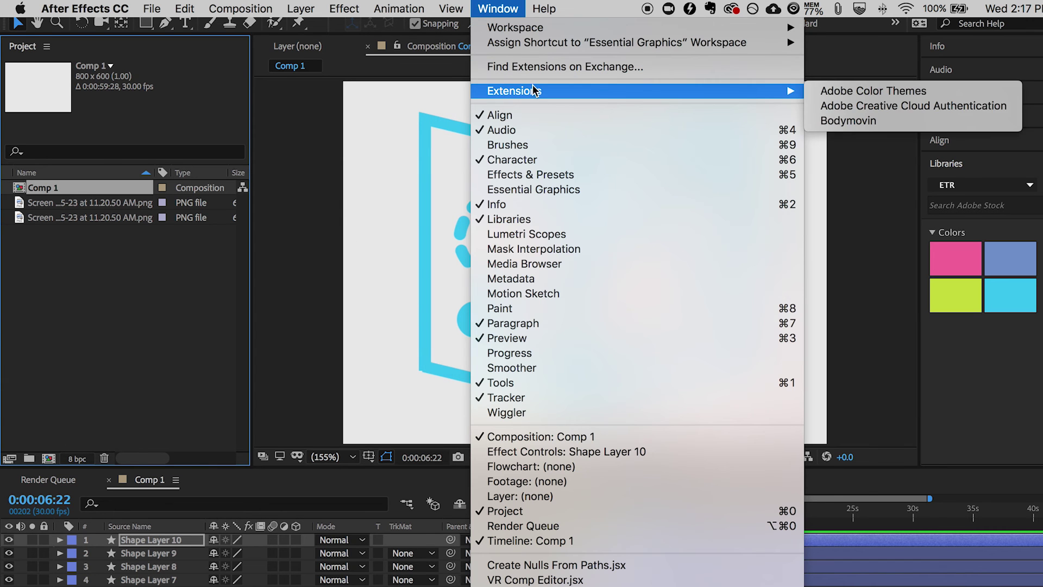
click(846, 121)
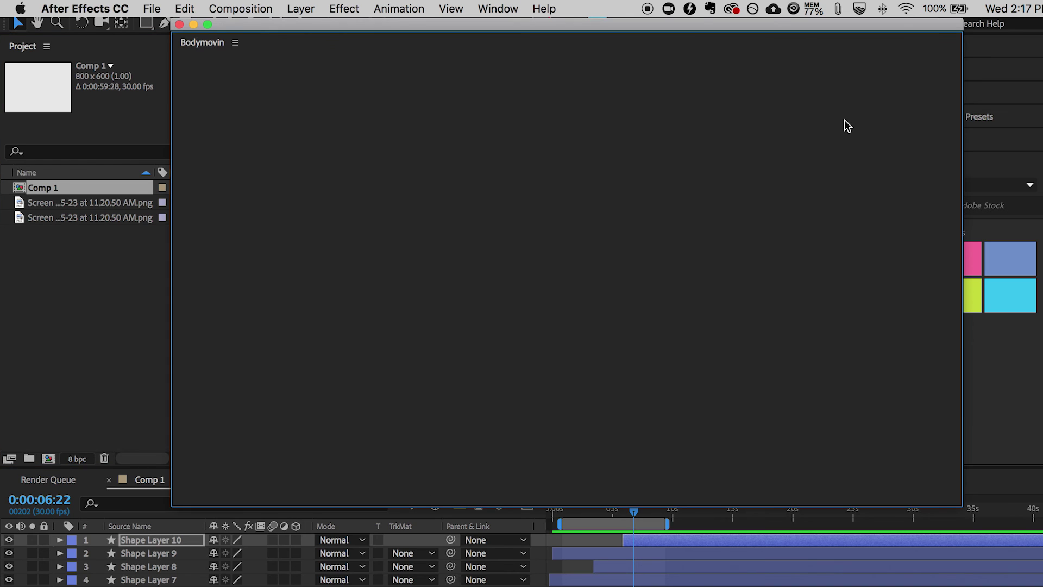
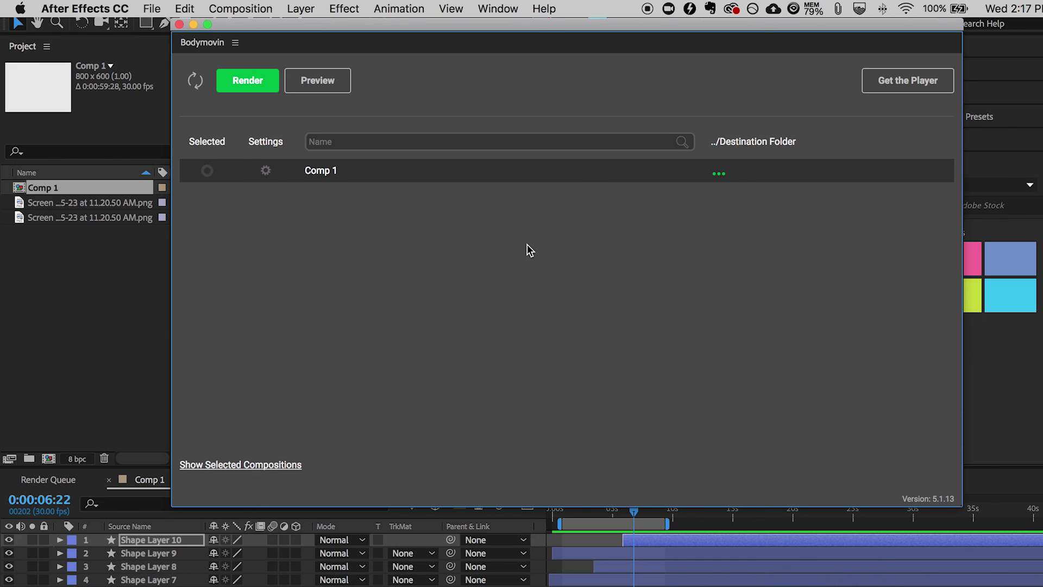
- Enable the Demo option in Comp 1's Bodymovin settings to export an html for local preview, and save the settings
click(265, 170)
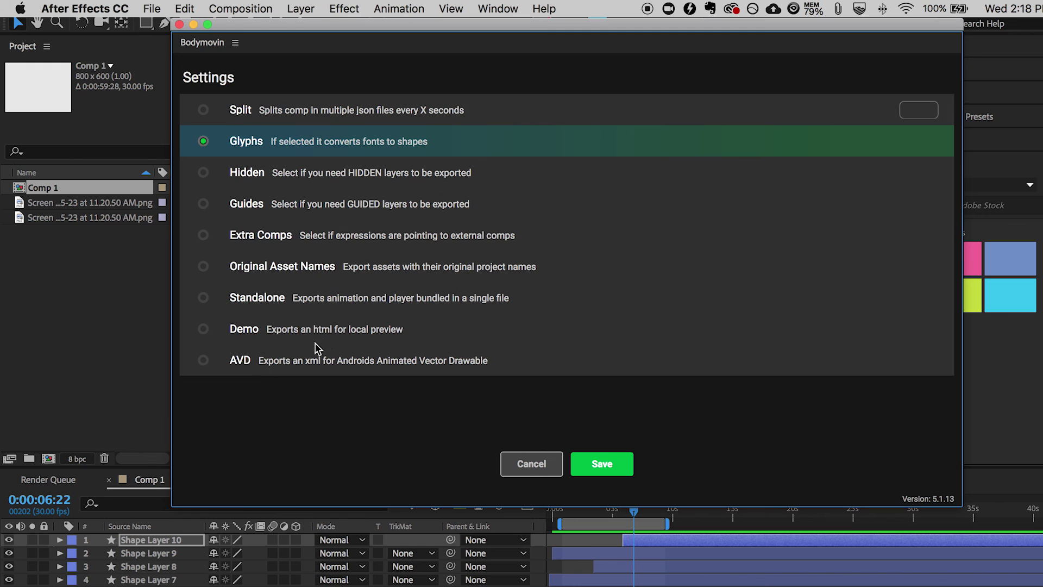
click(206, 329)
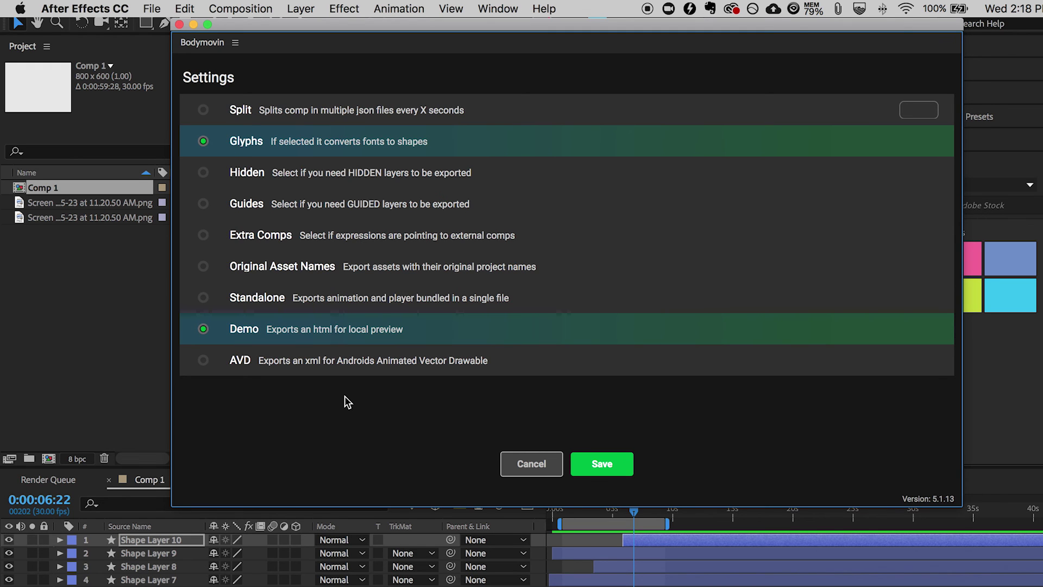
click(602, 465)
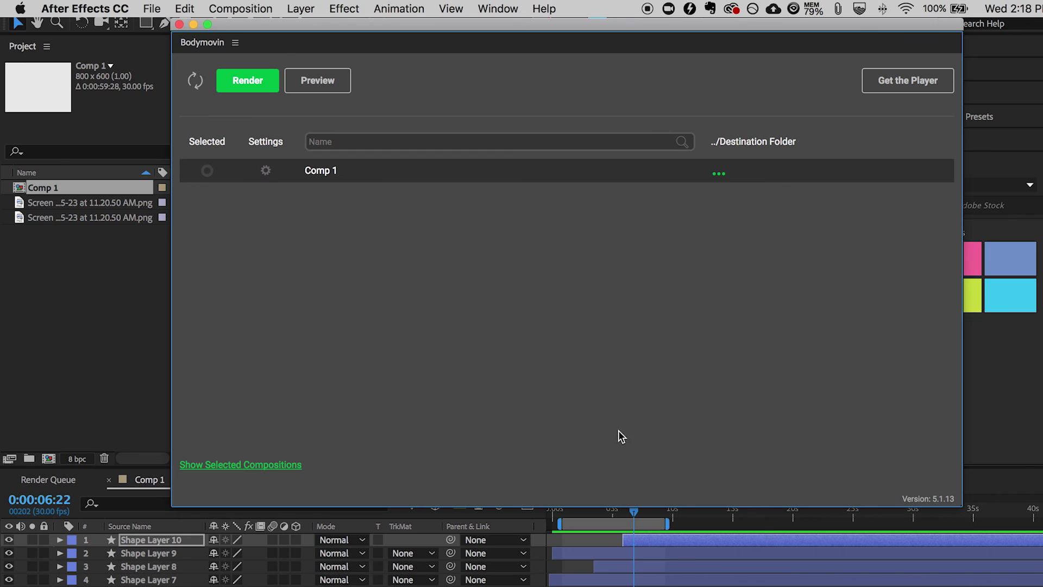
- Set Comp 1's export destination to data.json inside a new Desktop folder named svg-ae
click(720, 174)
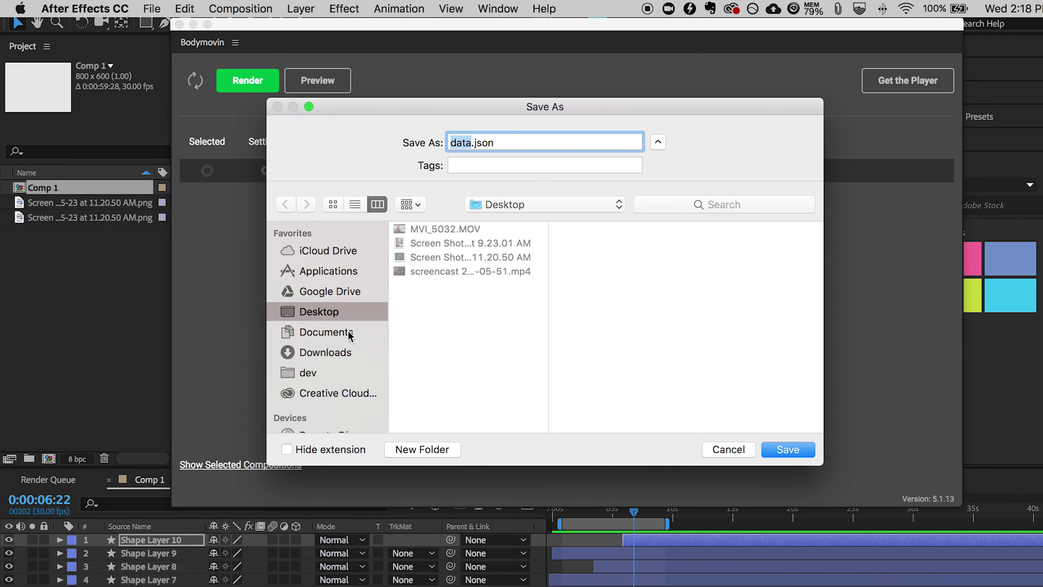
click(423, 449)
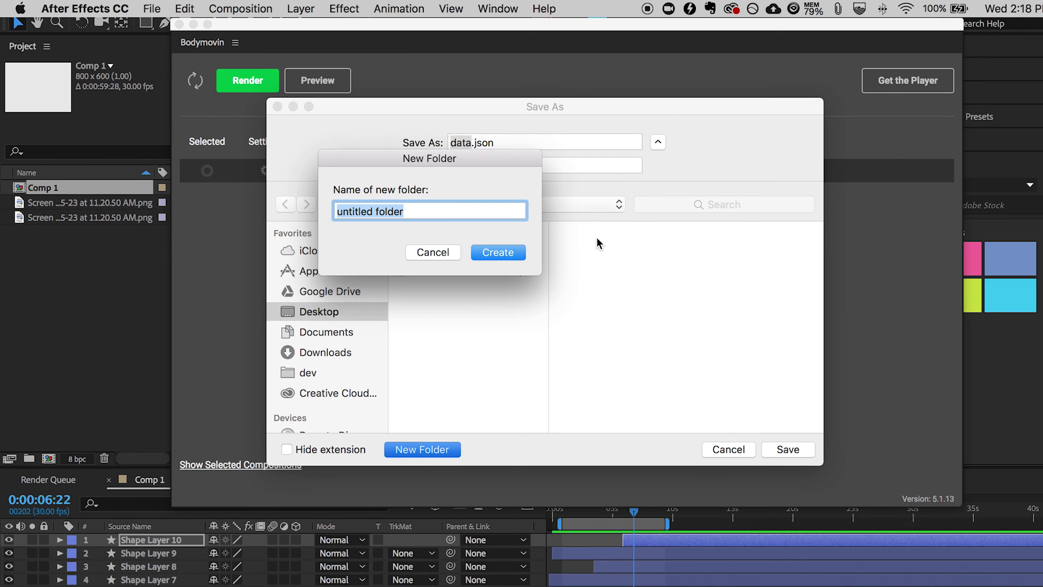
text(svg-ae)
key(Return)
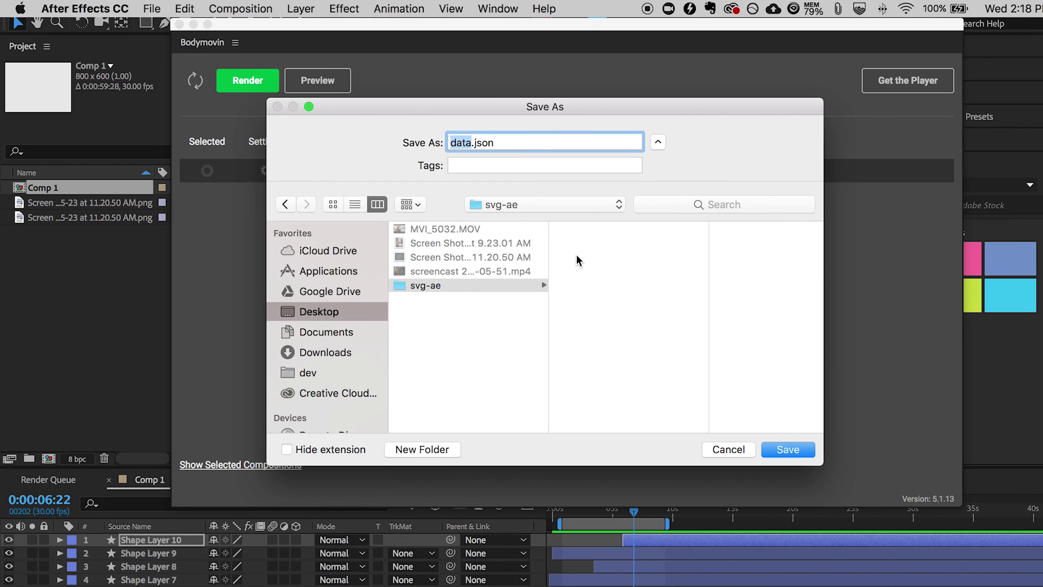
click(781, 452)
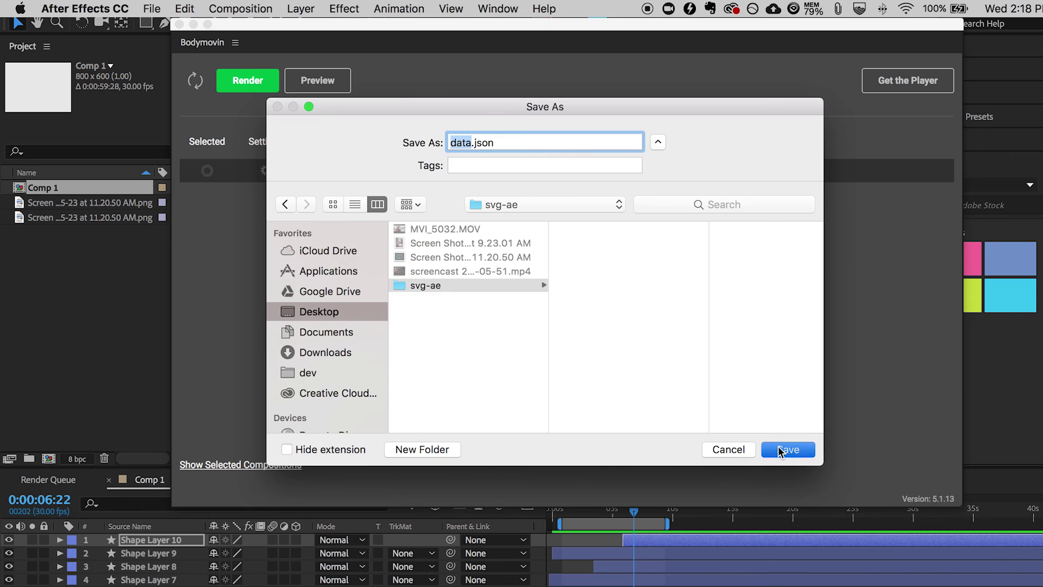
click(250, 88)
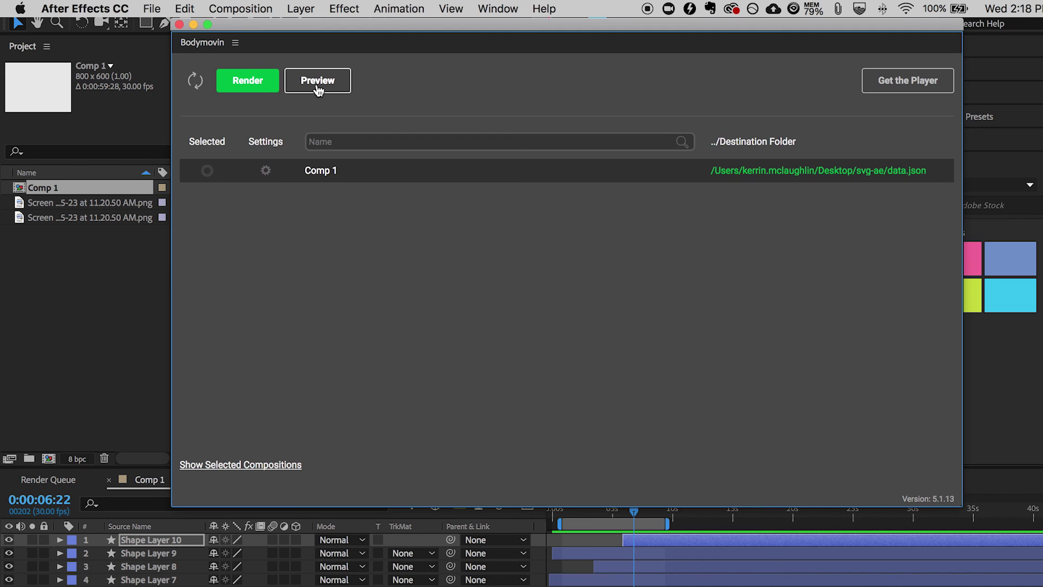
click(247, 80)
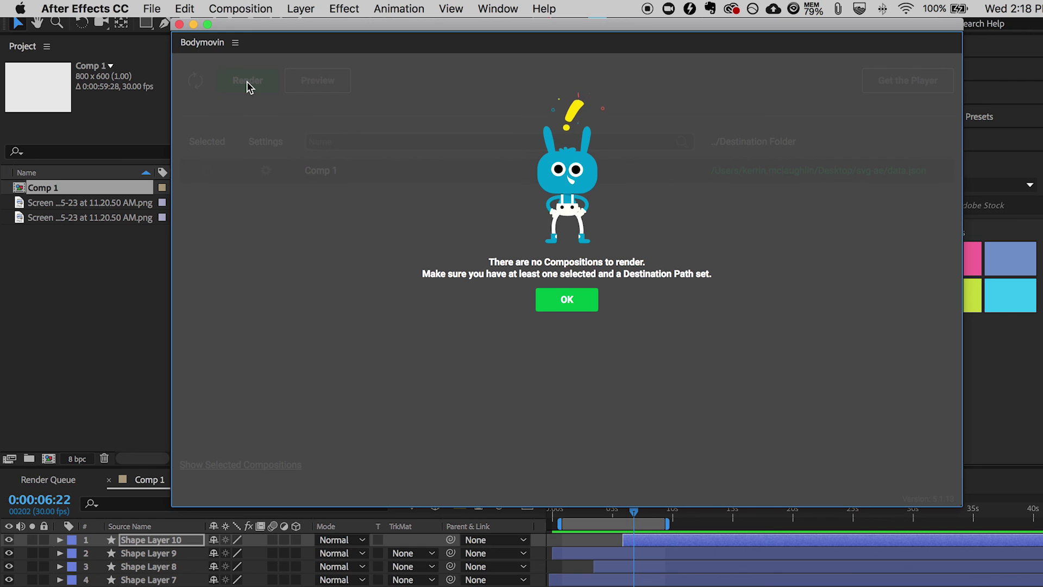
click(579, 310)
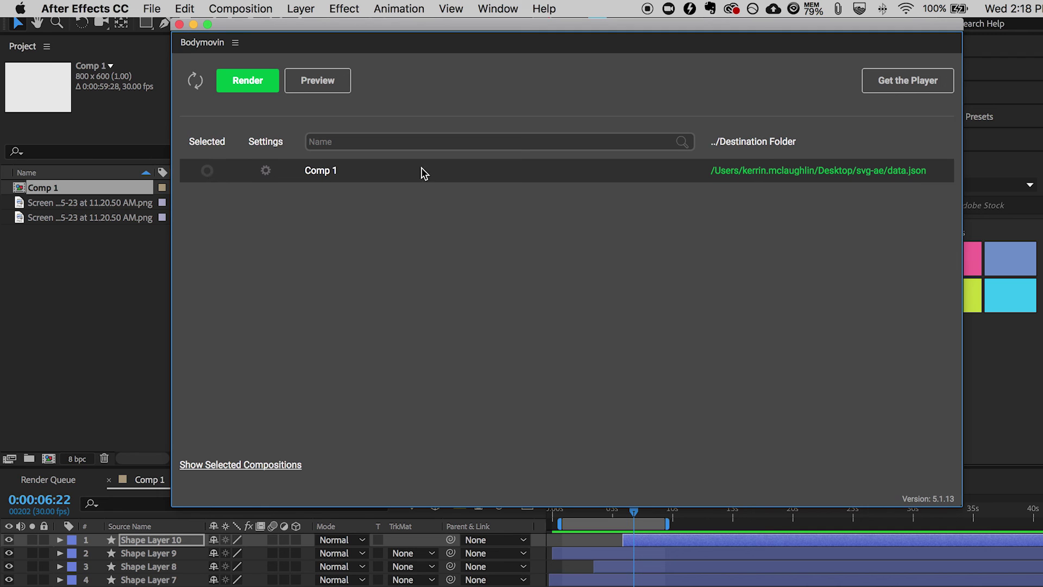
- Mark Comp 1 for export, render it with Bodymovin, and view the exported demo.html from the output folder in the browser
click(207, 171)
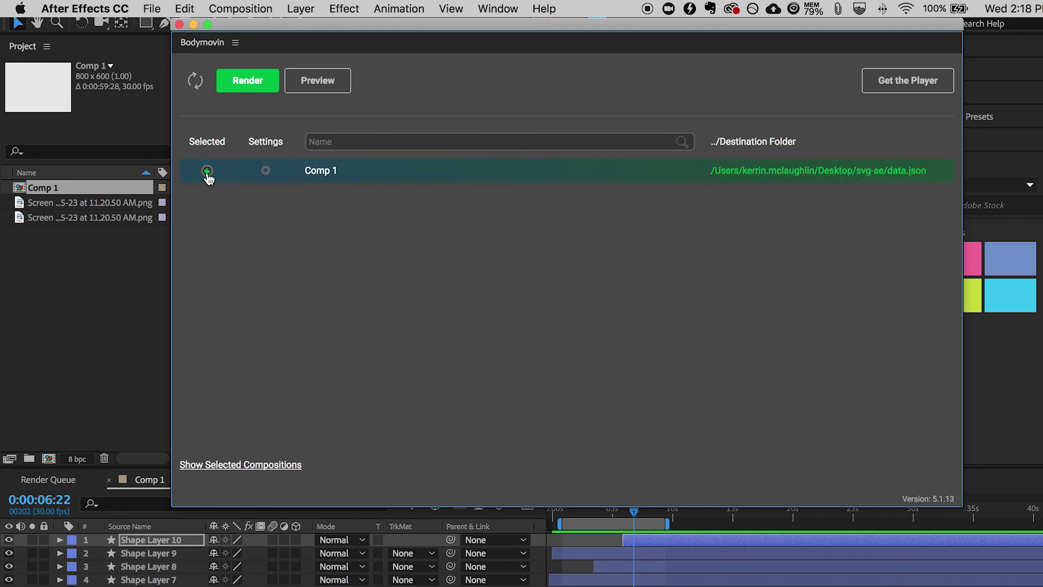
click(261, 89)
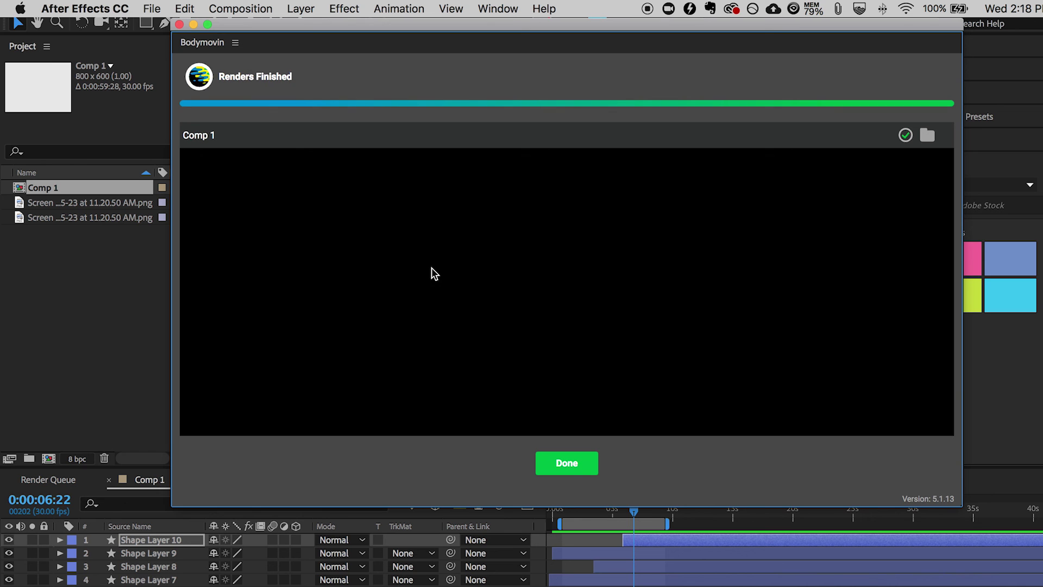
click(927, 134)
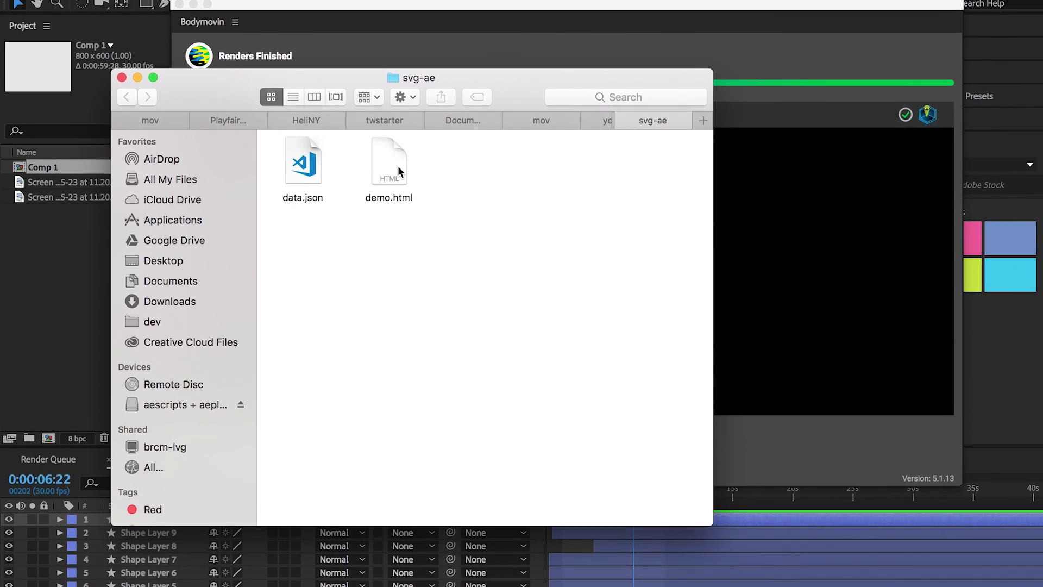
double_click(389, 184)
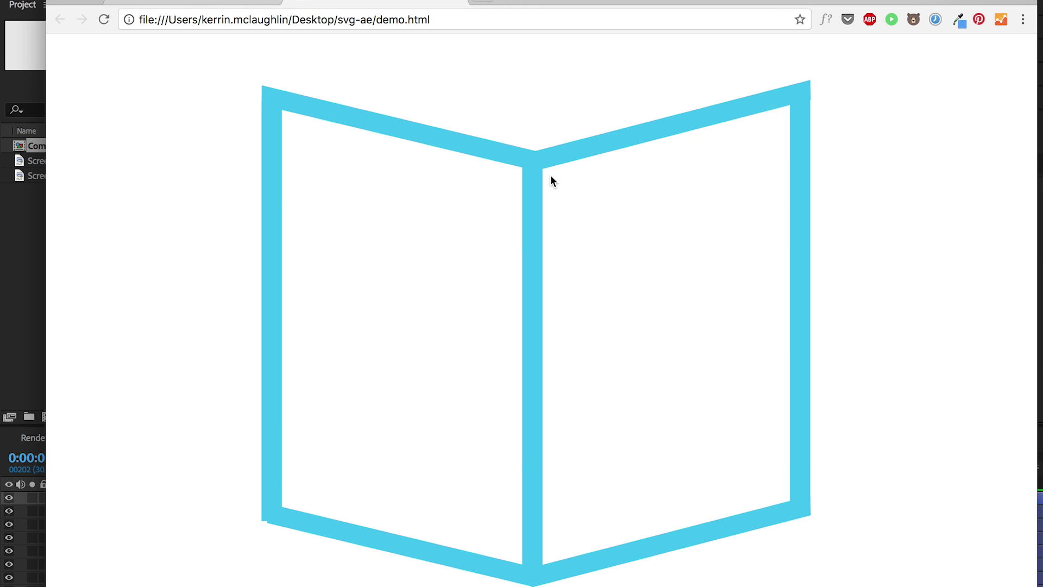
mouse_move(1036, 585)
mouse_down()
mouse_move(690, 426)
mouse_move(365, 310)
mouse_move(275, 249)
mouse_move(812, 513)
mouse_move(1040, 586)
mouse_move(673, 386)
mouse_move(1026, 559)
mouse_move(1042, 586)
mouse_up()
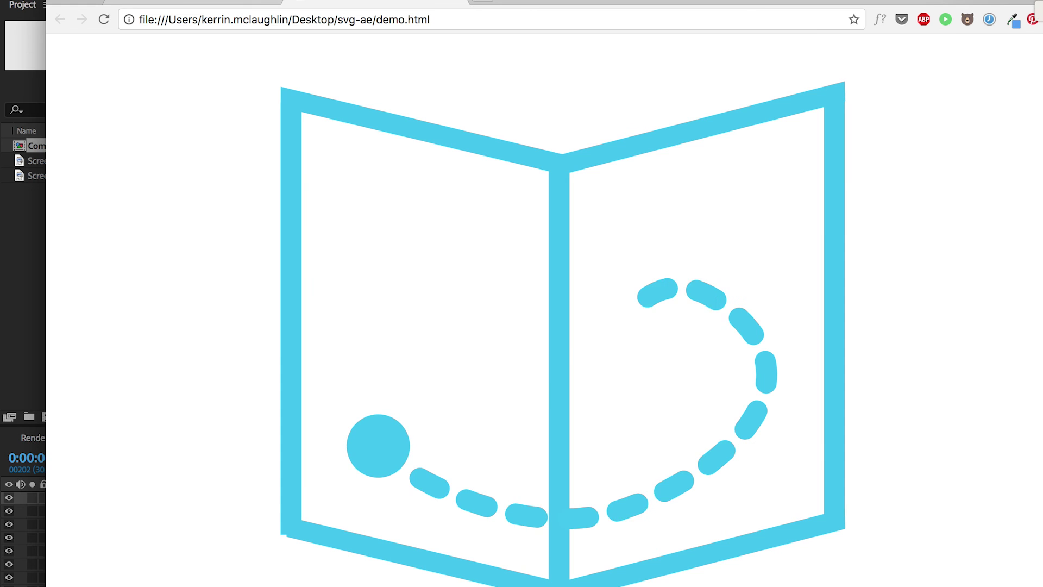
- Switch back to the svg-ae folder in Finder and open demo.html with Visual Studio Code
key(super+Tab)
click(436, 228)
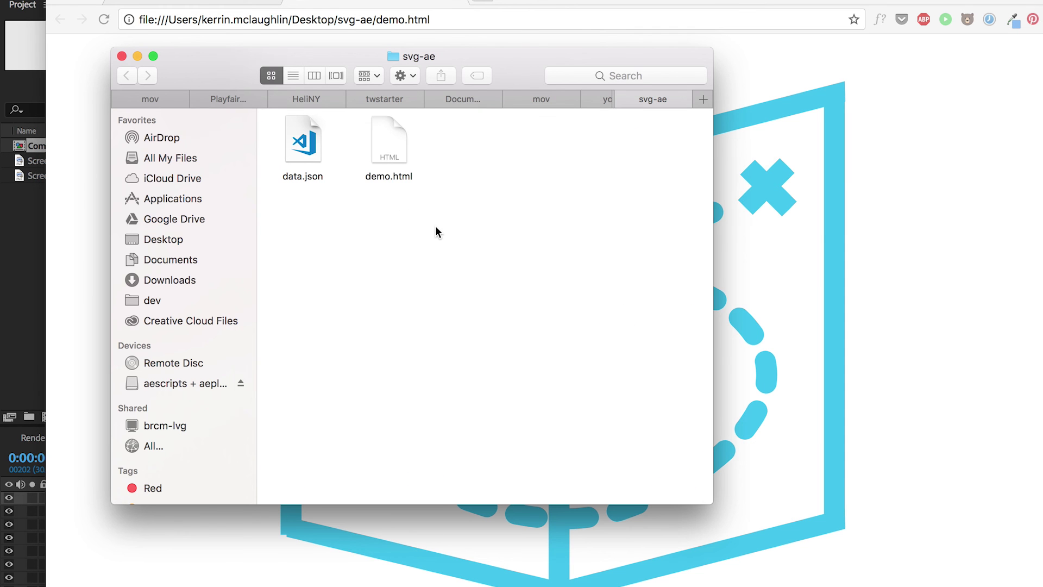
key(super+Up)
key(super+Down)
click(383, 141)
right_click(383, 142)
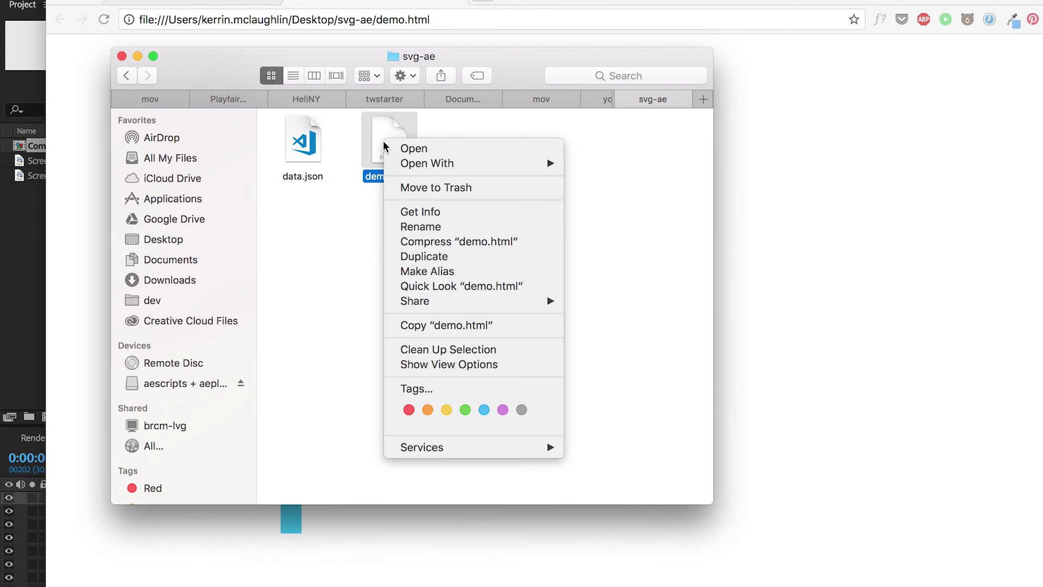
mouse_move(422, 164)
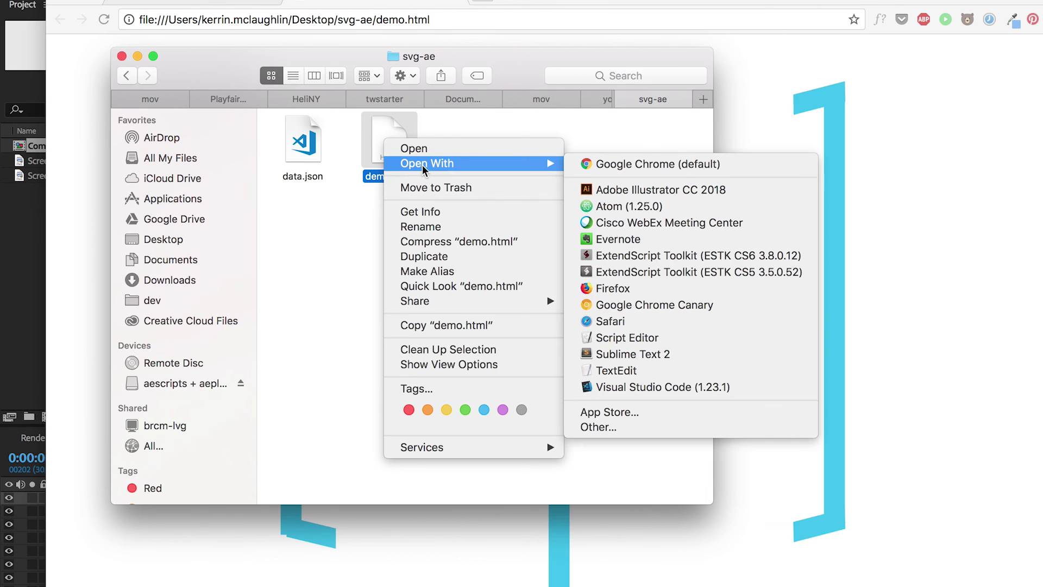
click(666, 386)
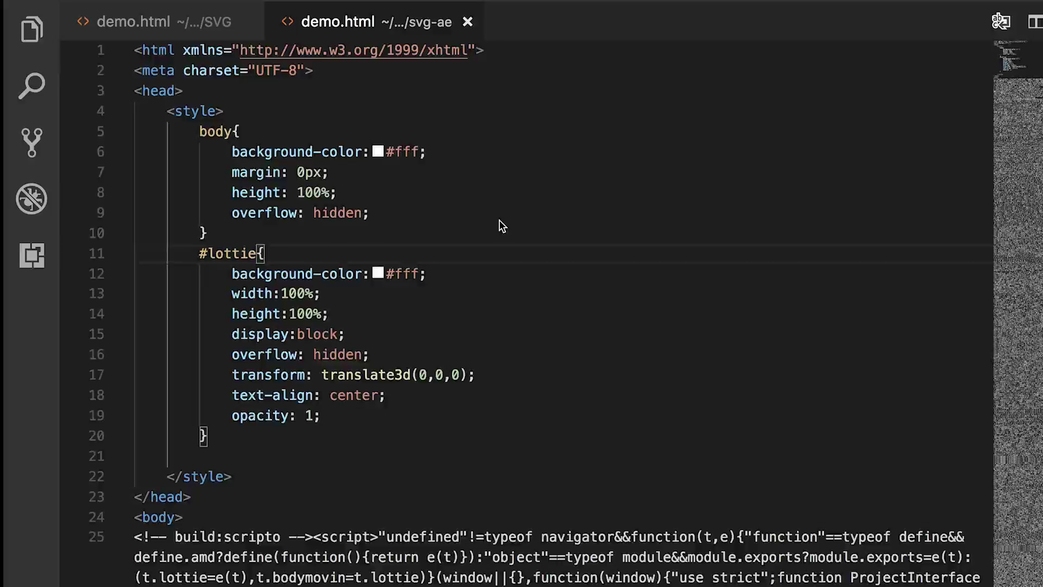
- Examine the exported demo.html code from the style rules through the embedded Lottie library script to the animation data
scroll(500, 221, down, 20)
scroll(500, 225, up, 20)
scroll(500, 225, down, 20)
scroll(500, 225, up, 20)
scroll(500, 229, down, 15)
scroll(500, 232, down, 20)
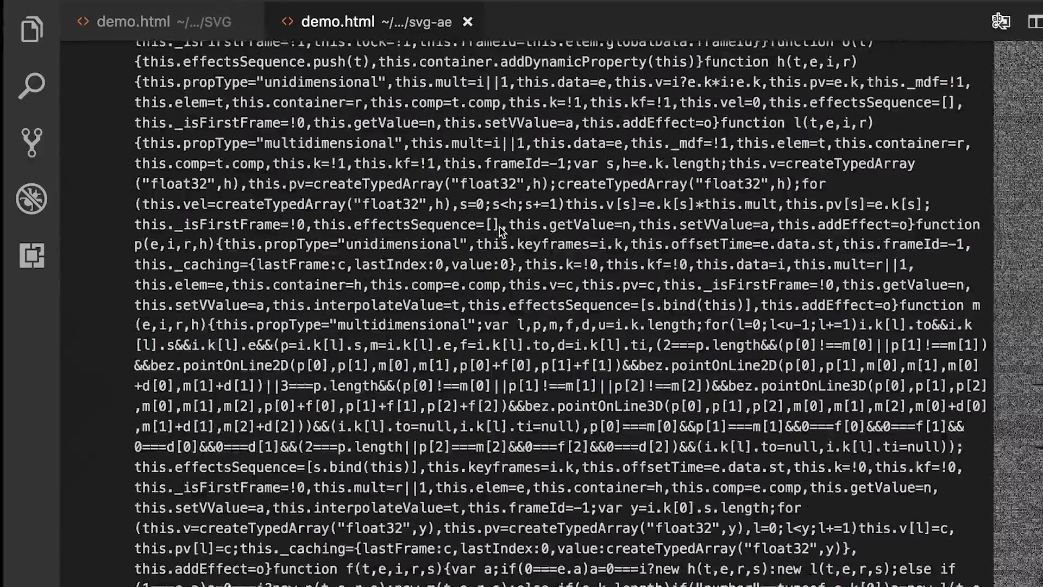
scroll(500, 233, down, 20)
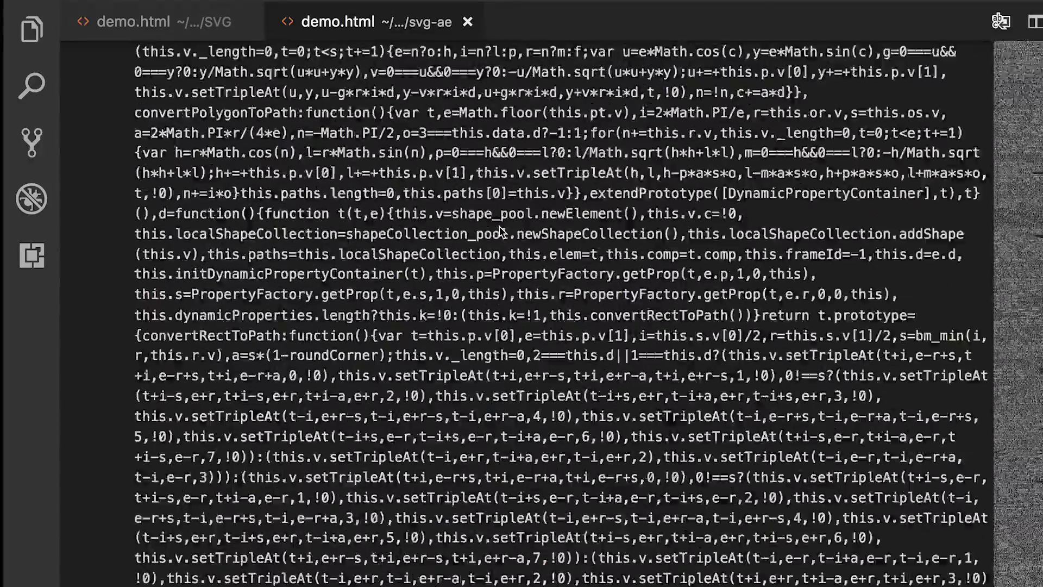
scroll(500, 226, down, 20)
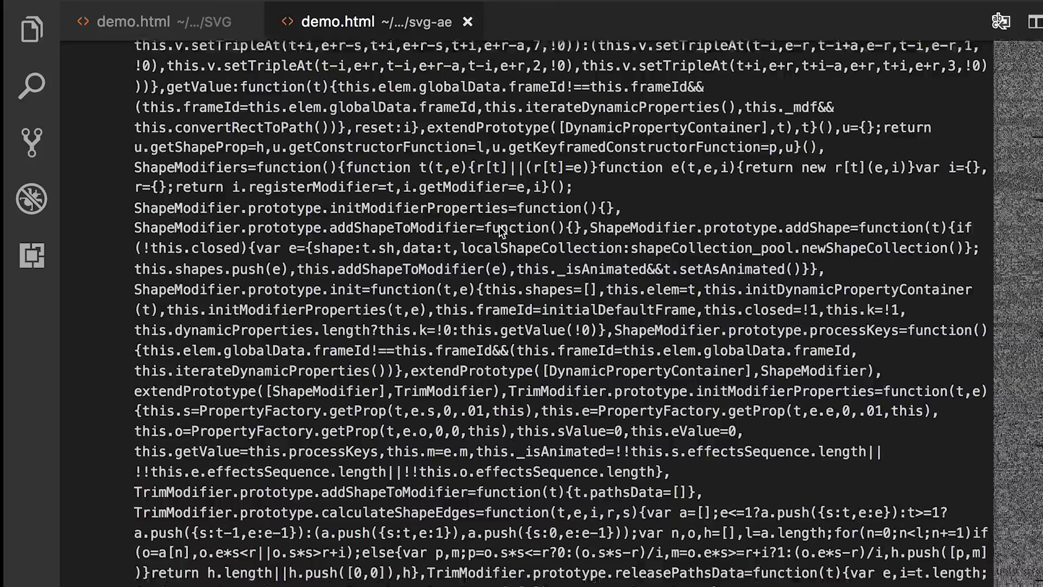
scroll(500, 228, down, 20)
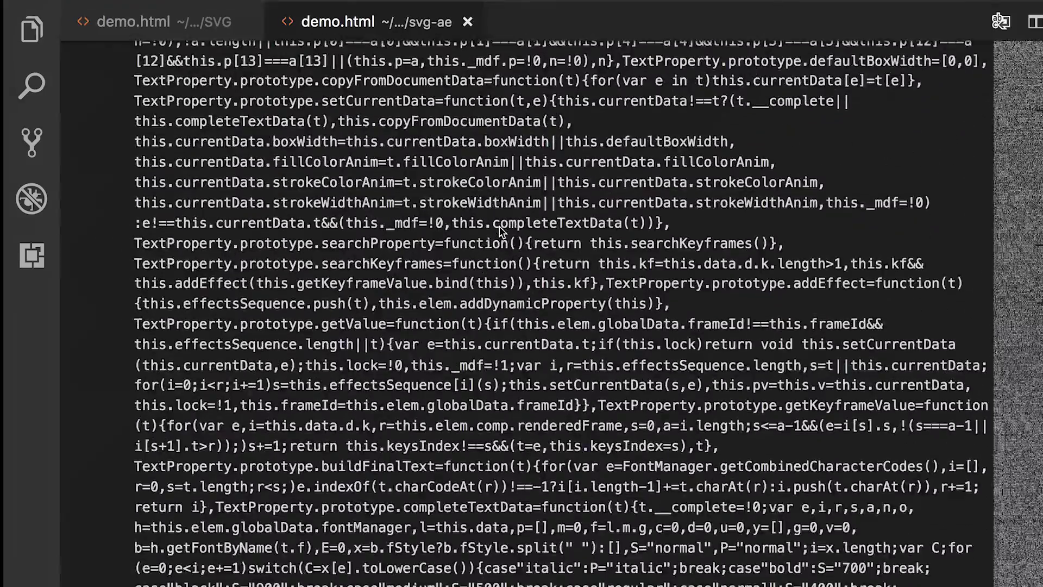
scroll(500, 226, down, 20)
scroll(499, 230, down, 20)
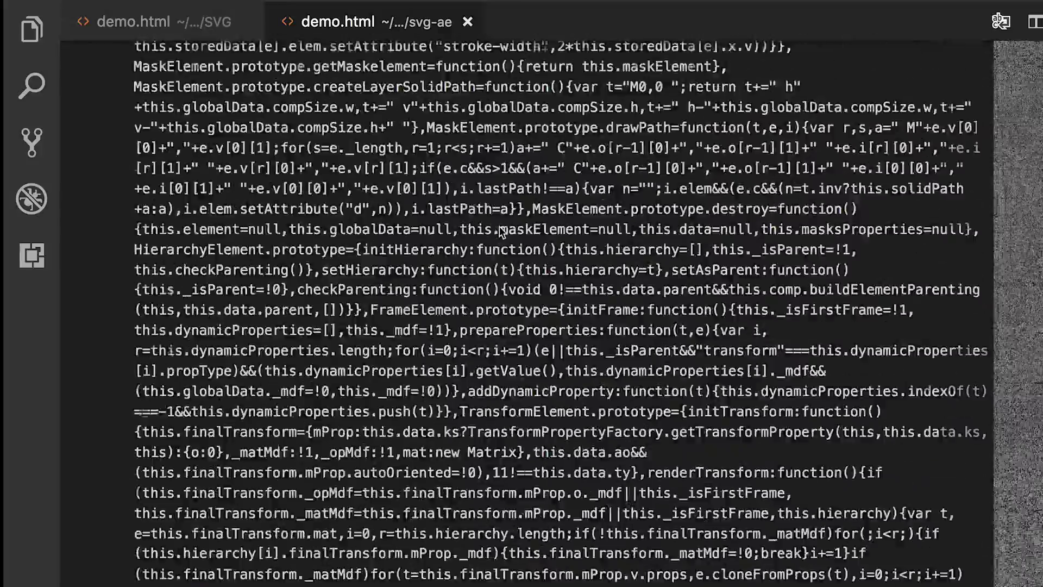
scroll(500, 231, down, 20)
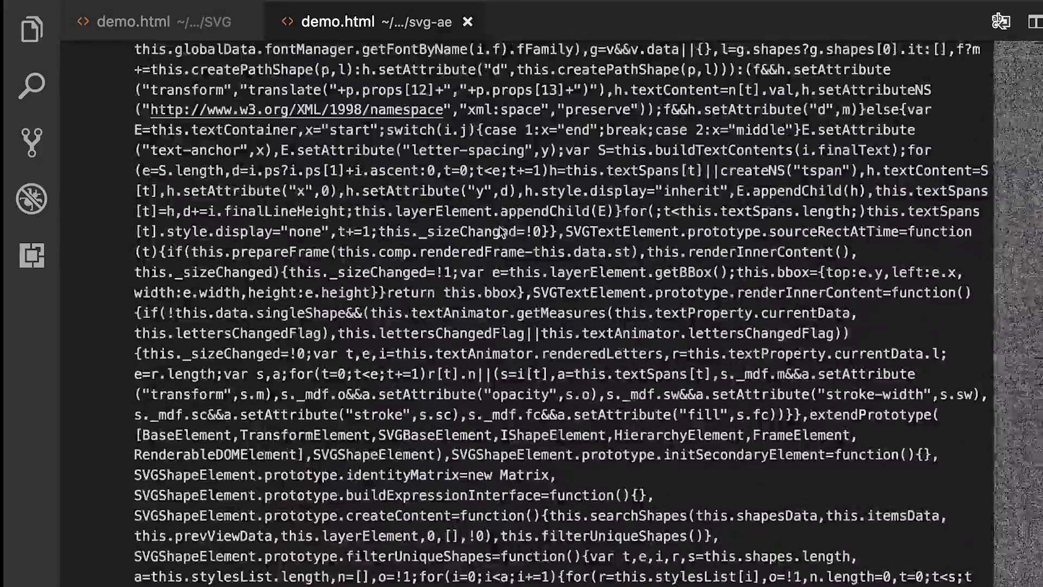
scroll(500, 231, down, 20)
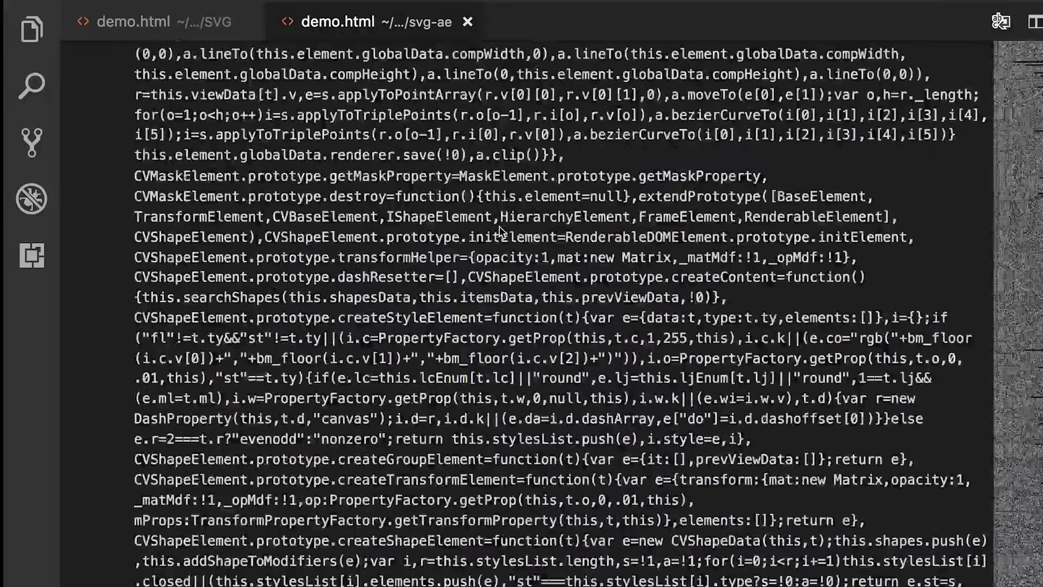
scroll(500, 228, up, 20)
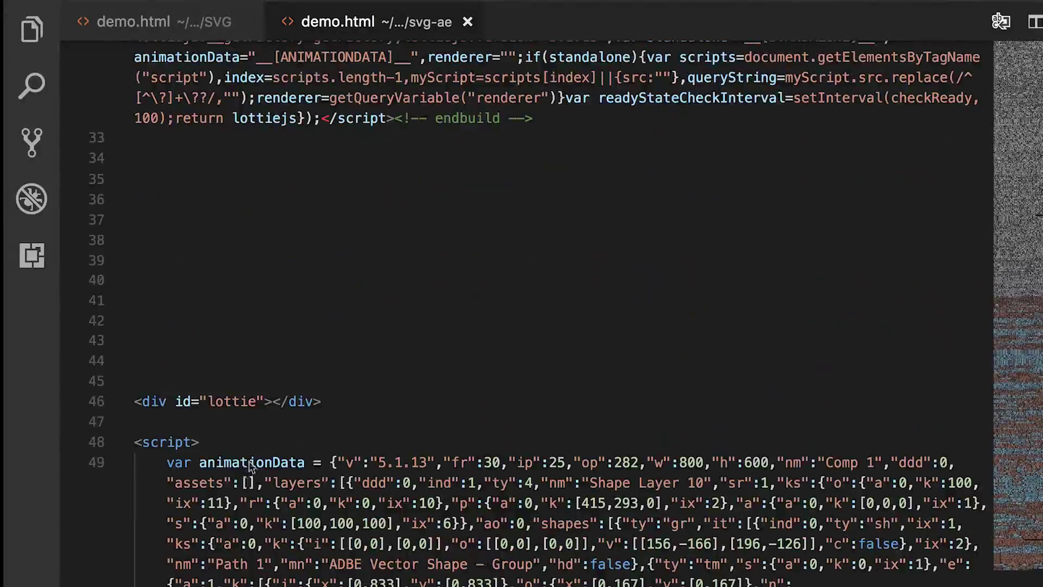
- Highlight the animationData variable and the div with id "lottie" in demo.html to inspect the animation's data and placeholder
double_click(249, 461)
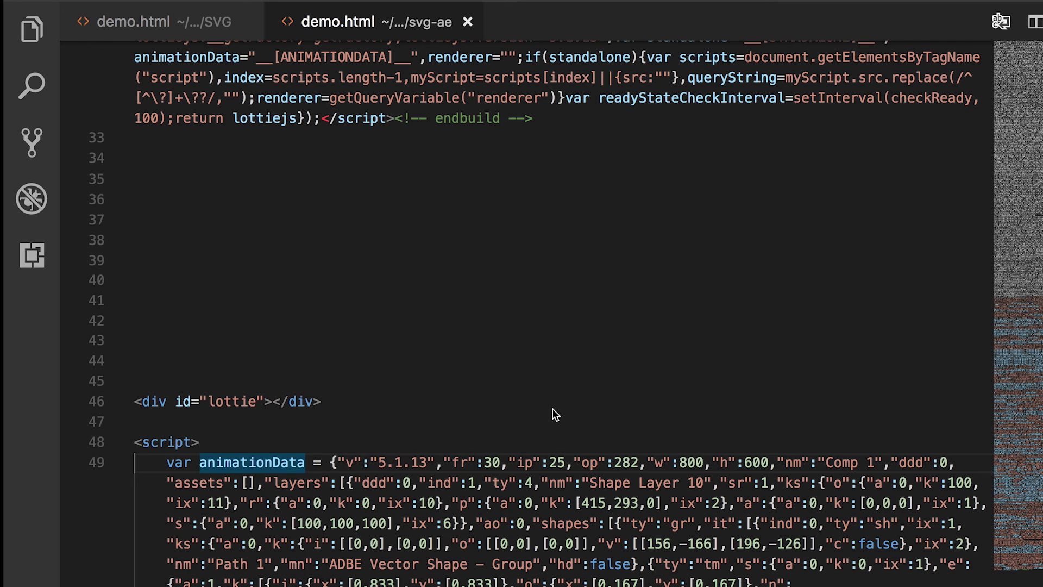
click(208, 402)
drag(324, 401, 136, 403)
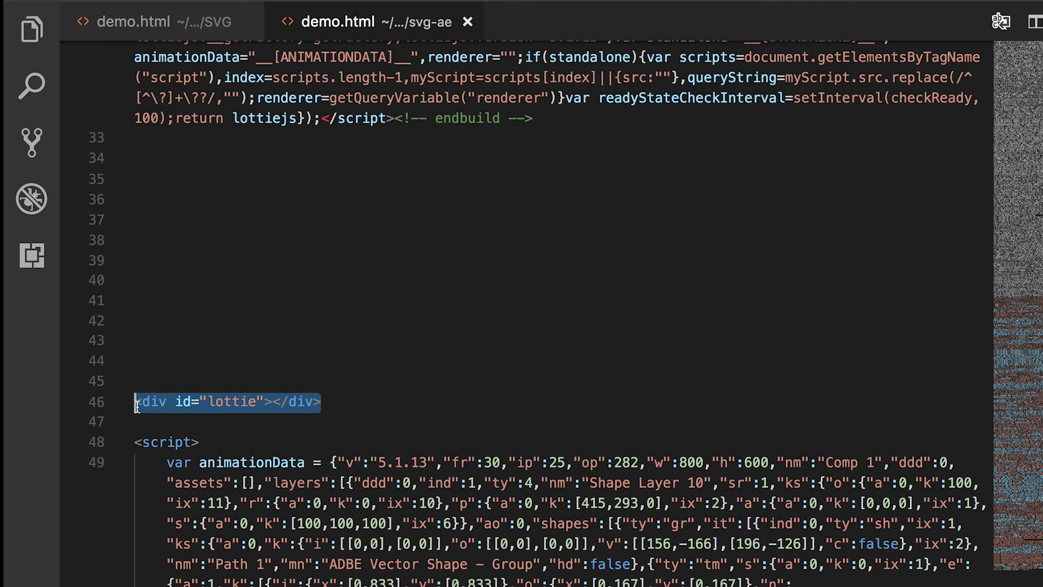
click(190, 379)
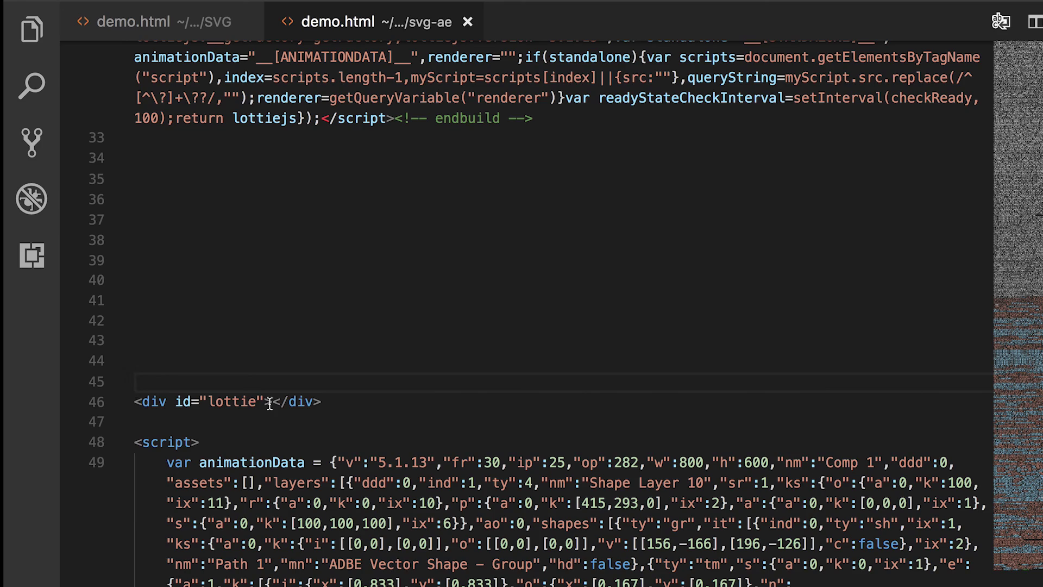
- Inspect the params object at the end of demo.html and highlight its container property
scroll(289, 370, down, 15)
scroll(289, 370, up, 10)
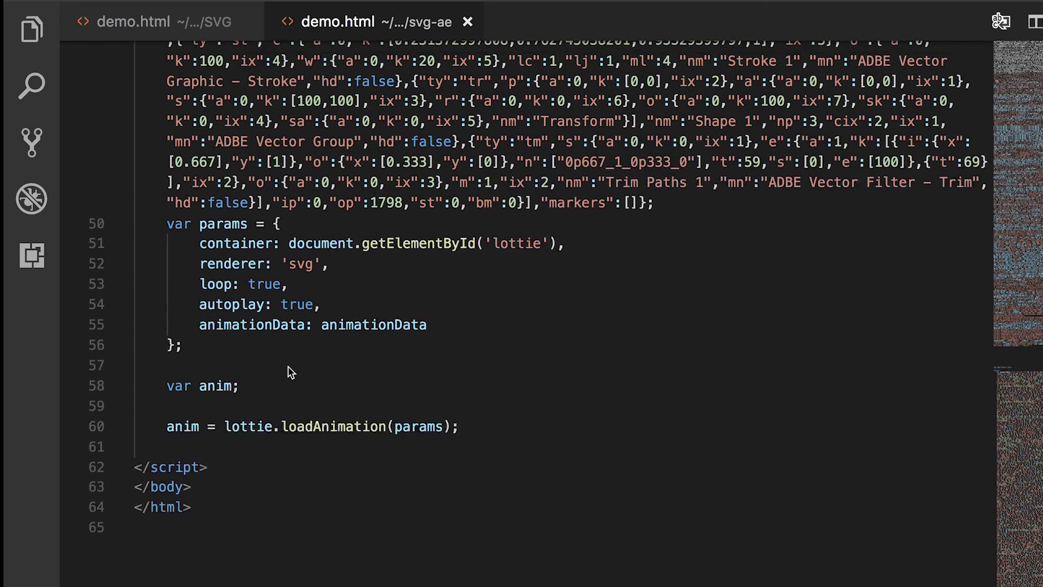
click(418, 308)
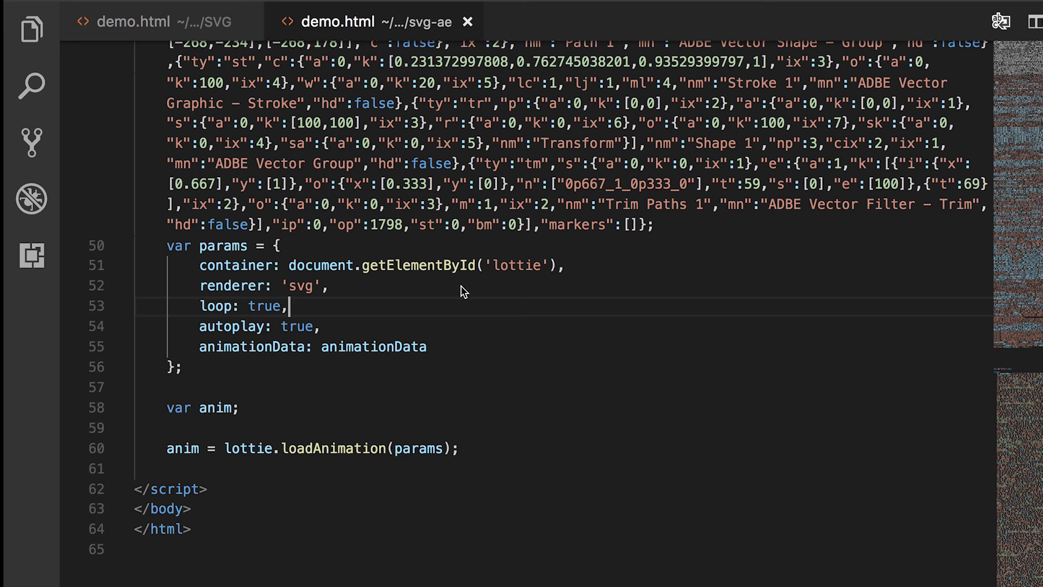
double_click(214, 270)
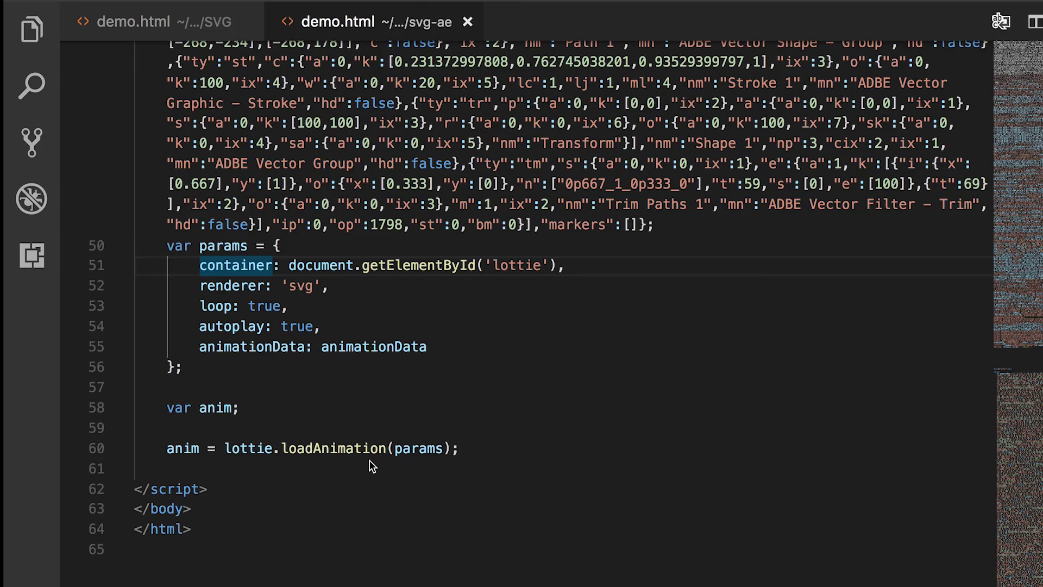
- Switch to Chrome and resize the window showing demo.html to check how the map animation scales
scroll(371, 465, up, 20)
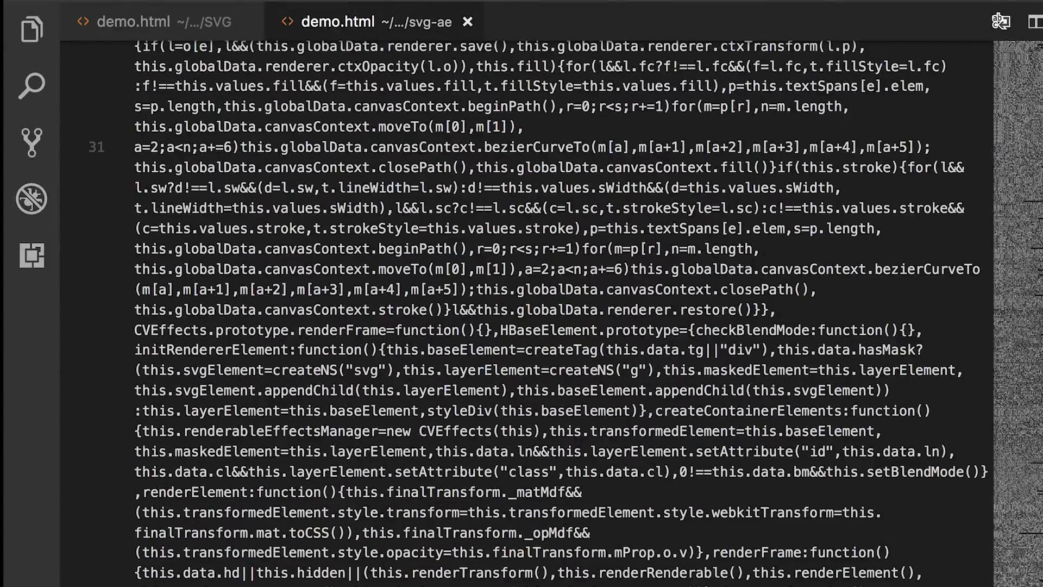
key(super+Tab)
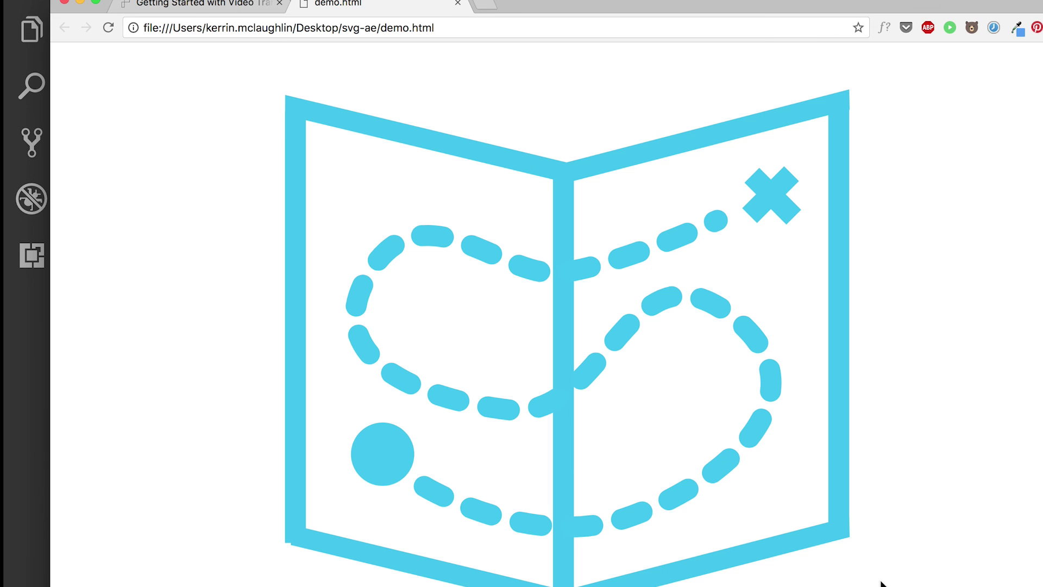
drag(786, 543, 906, 586)
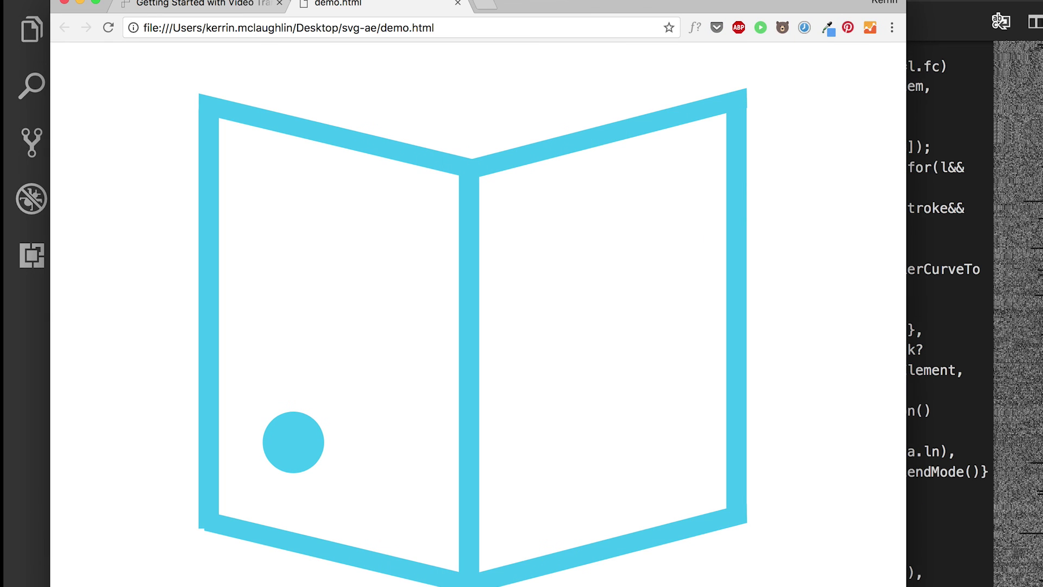